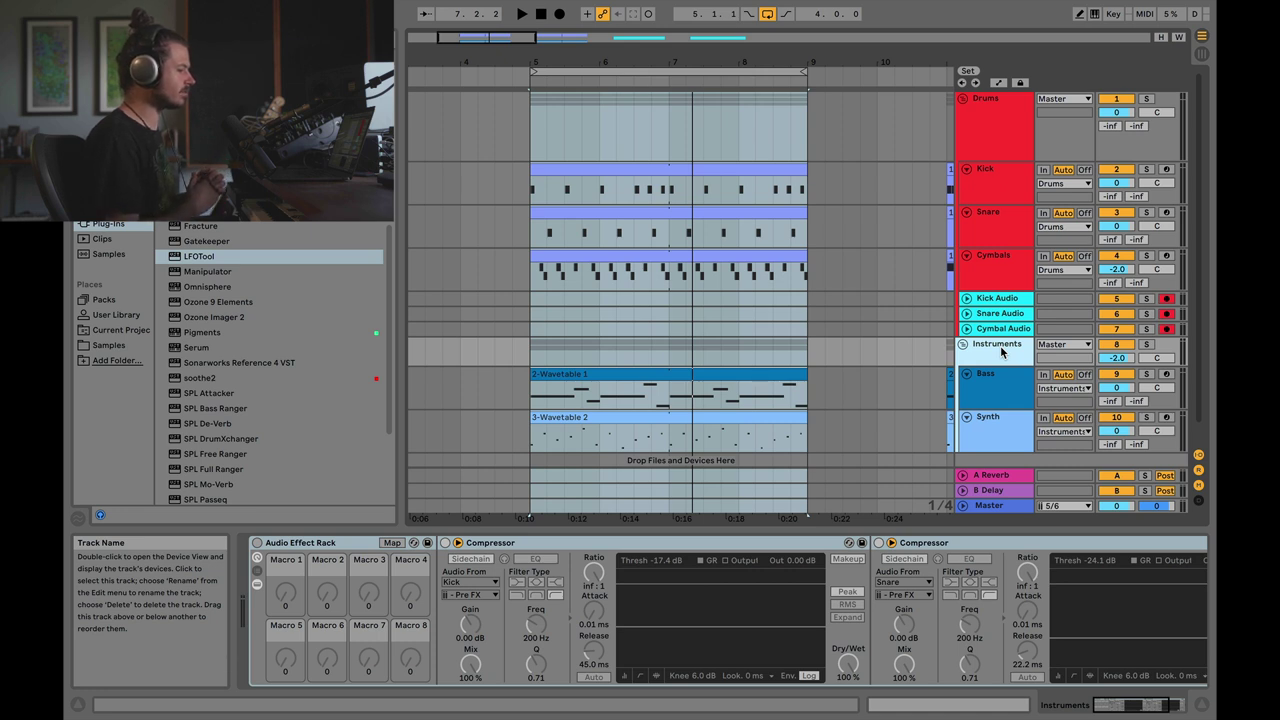
# Step: Turn on the Audio Effect Rack of the Instruments group, inspect its Kick and Snare sidechain compressors, and audition the loop
pyautogui.click(256, 543)
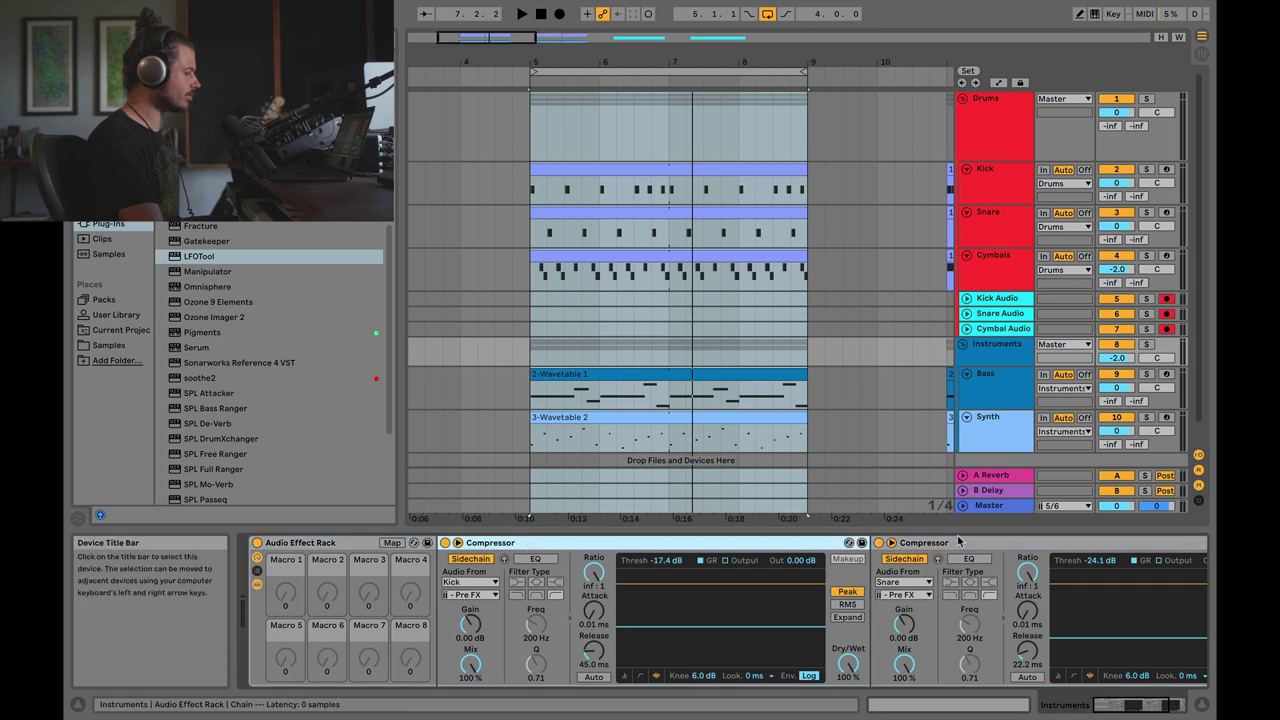
pyautogui.moveTo(1121, 706); pyautogui.dragTo(1136, 706)
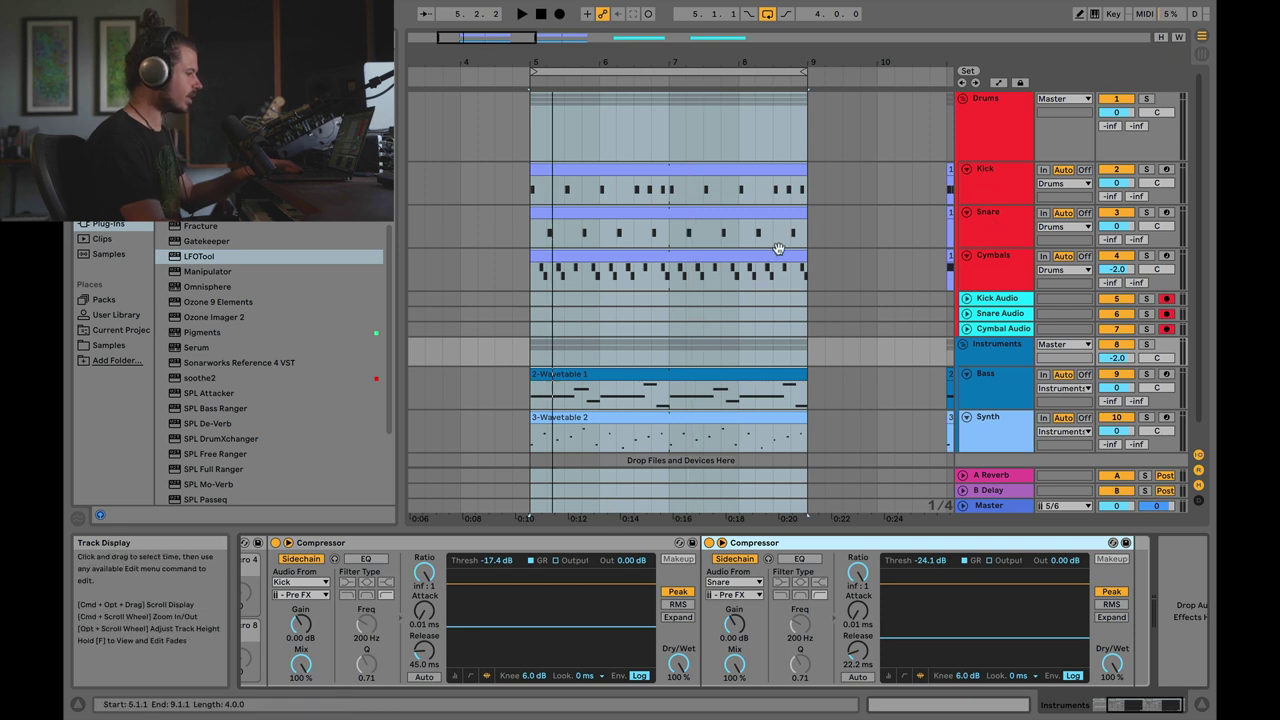
pyautogui.press('space')
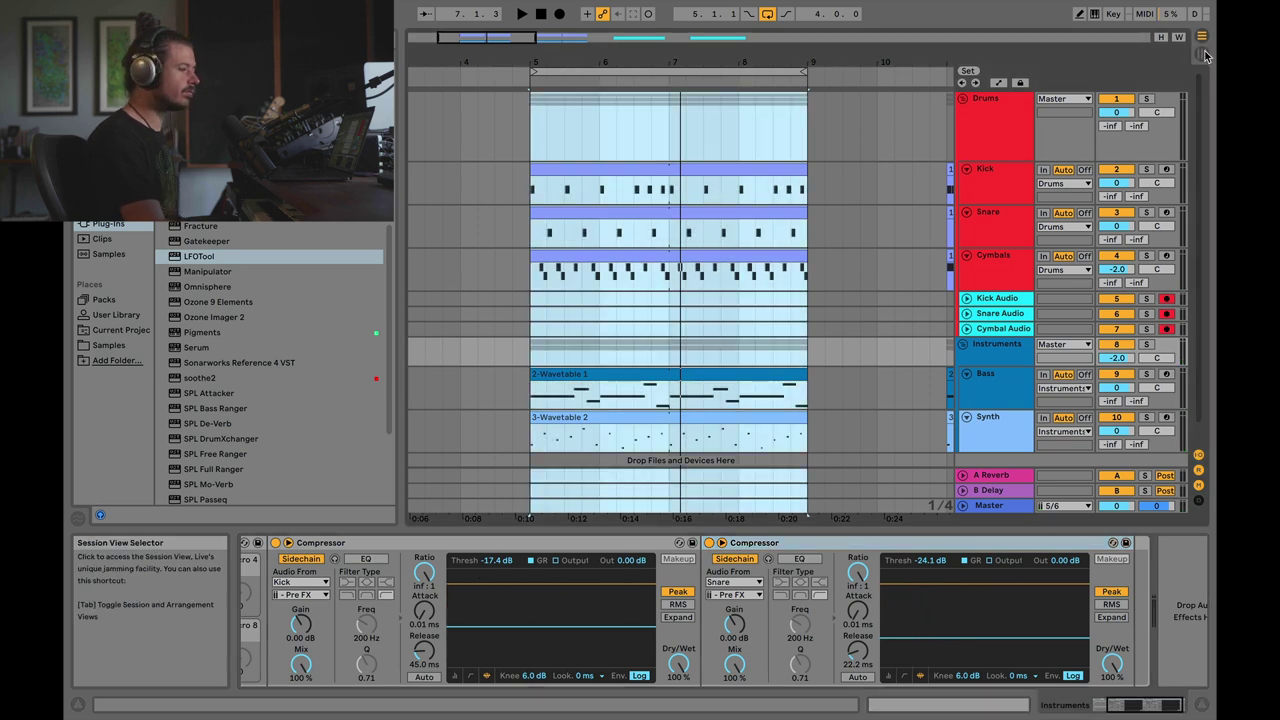
# Step: Switch to the Session View mixer and bypass the Audio Effect Rack on the Instruments group
pyautogui.click(1203, 54)
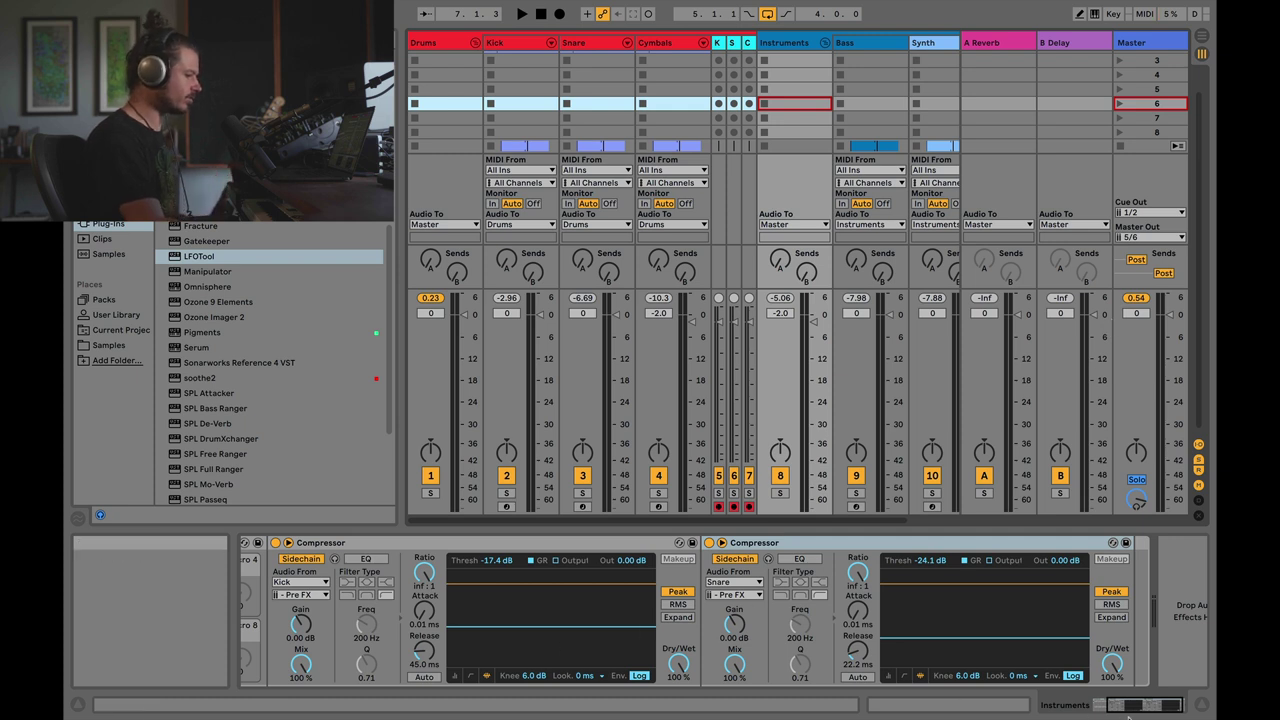
pyautogui.moveTo(1133, 710); pyautogui.dragTo(1119, 711)
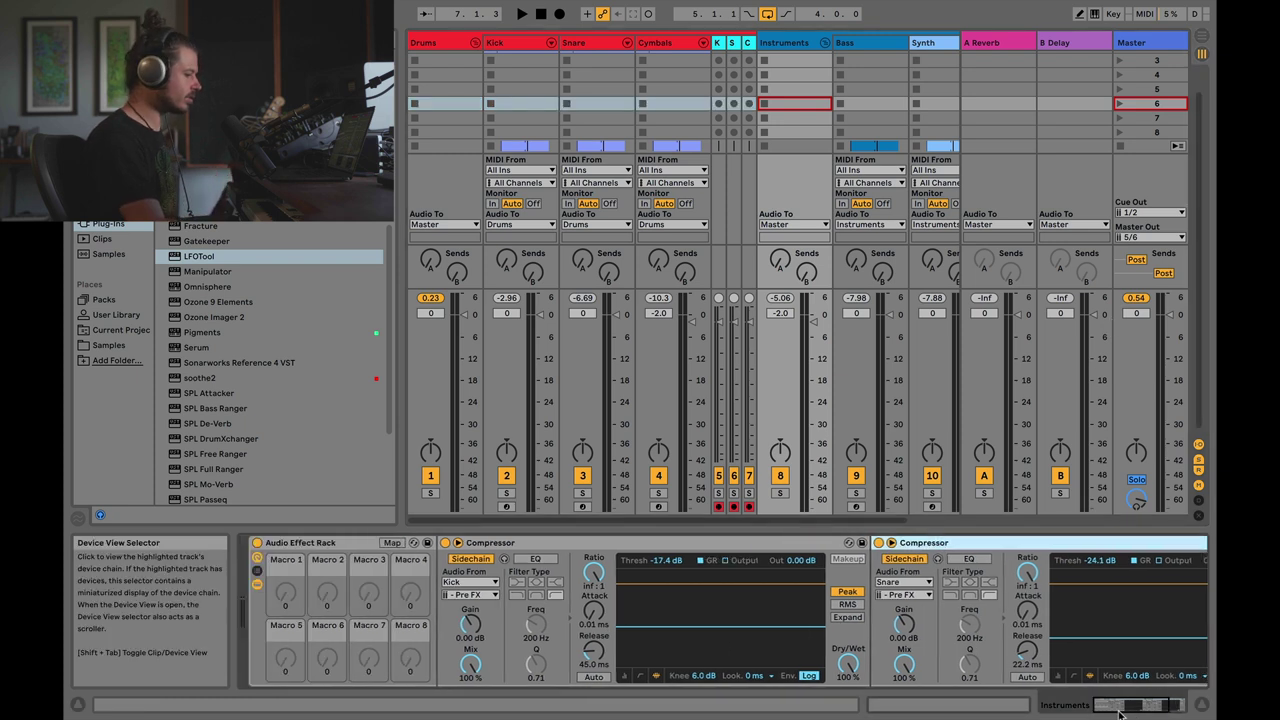
pyautogui.click(257, 543)
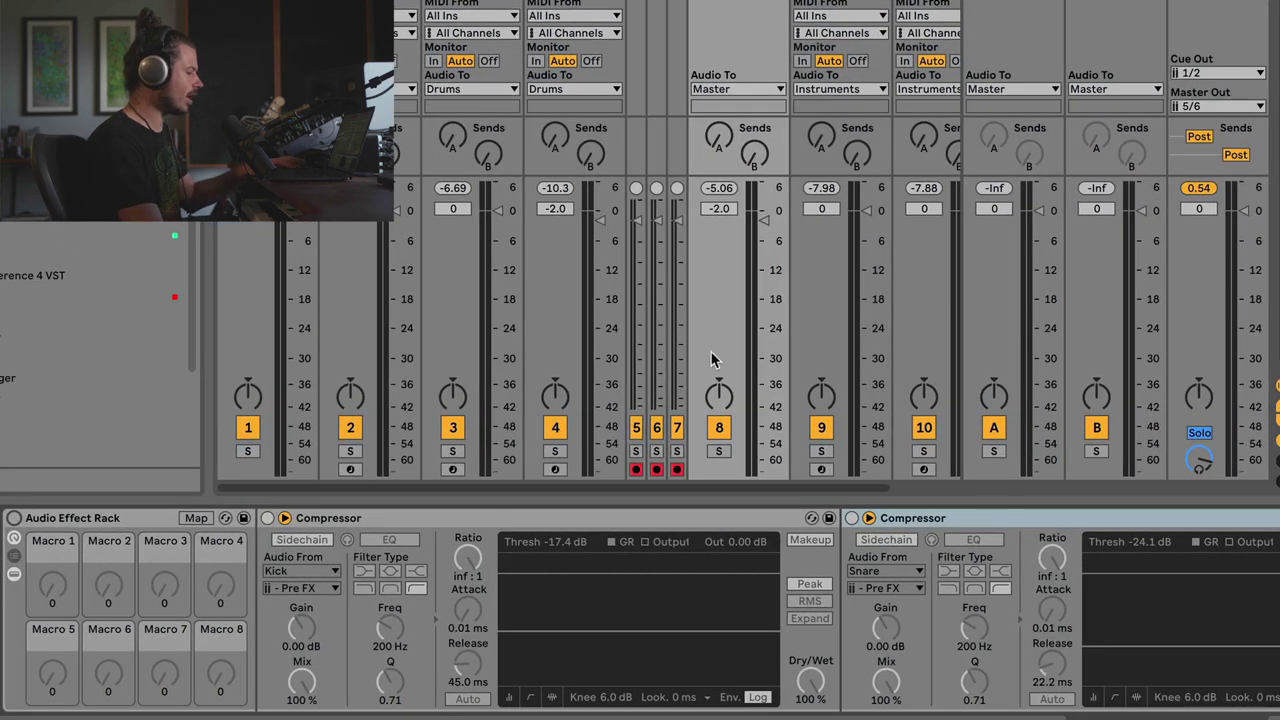
# Step: Play the loop and compare the mix with the Audio Effect Rack alternately bypassed and active
pyautogui.press('space')
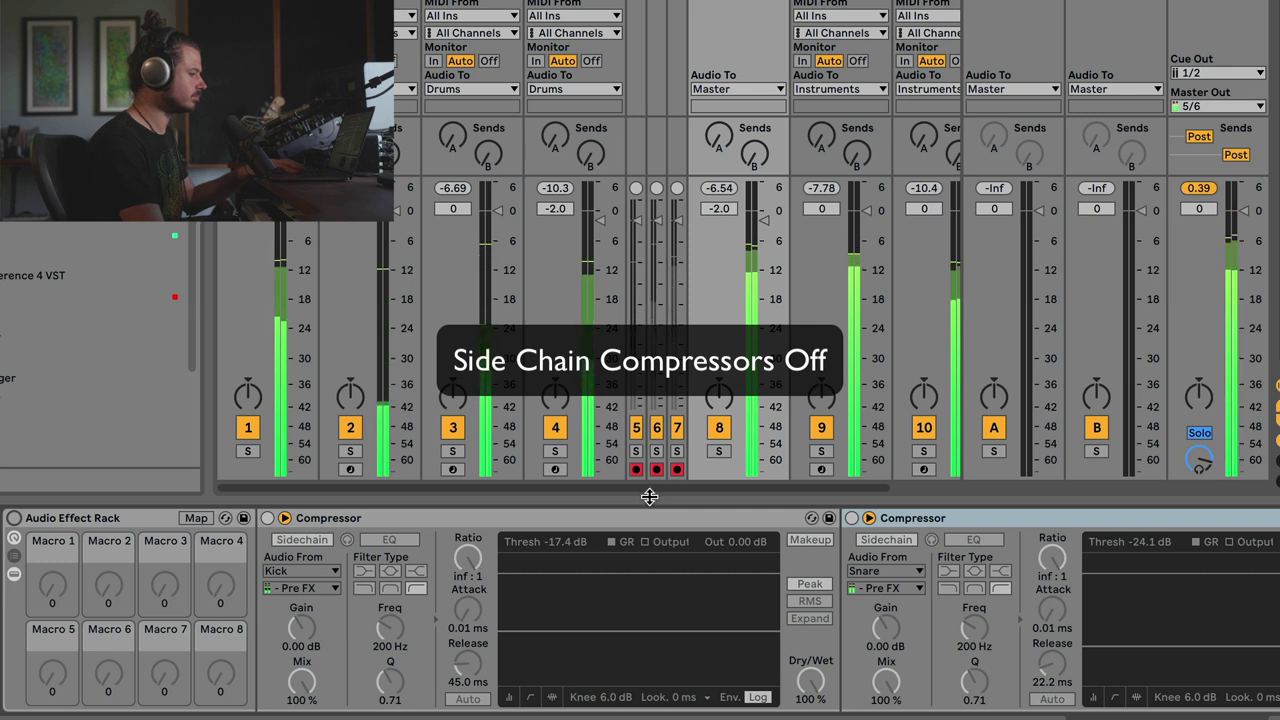
pyautogui.click(14, 518)
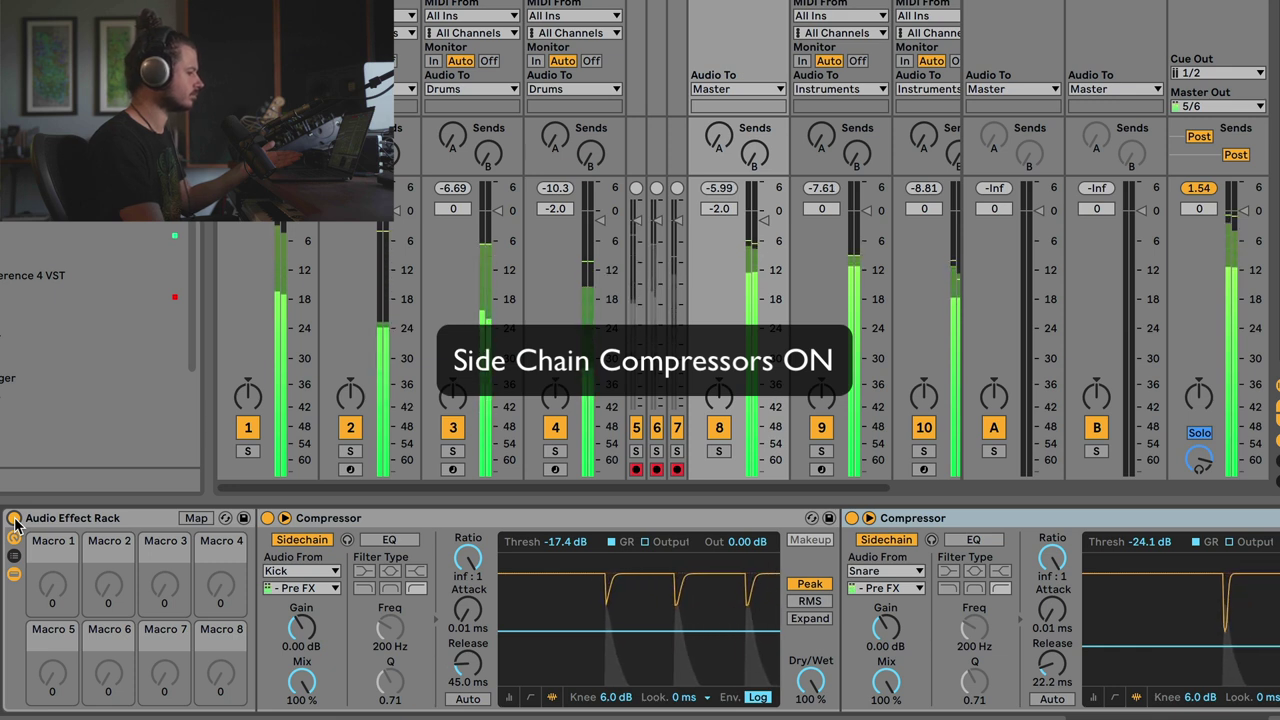
pyautogui.click(14, 518)
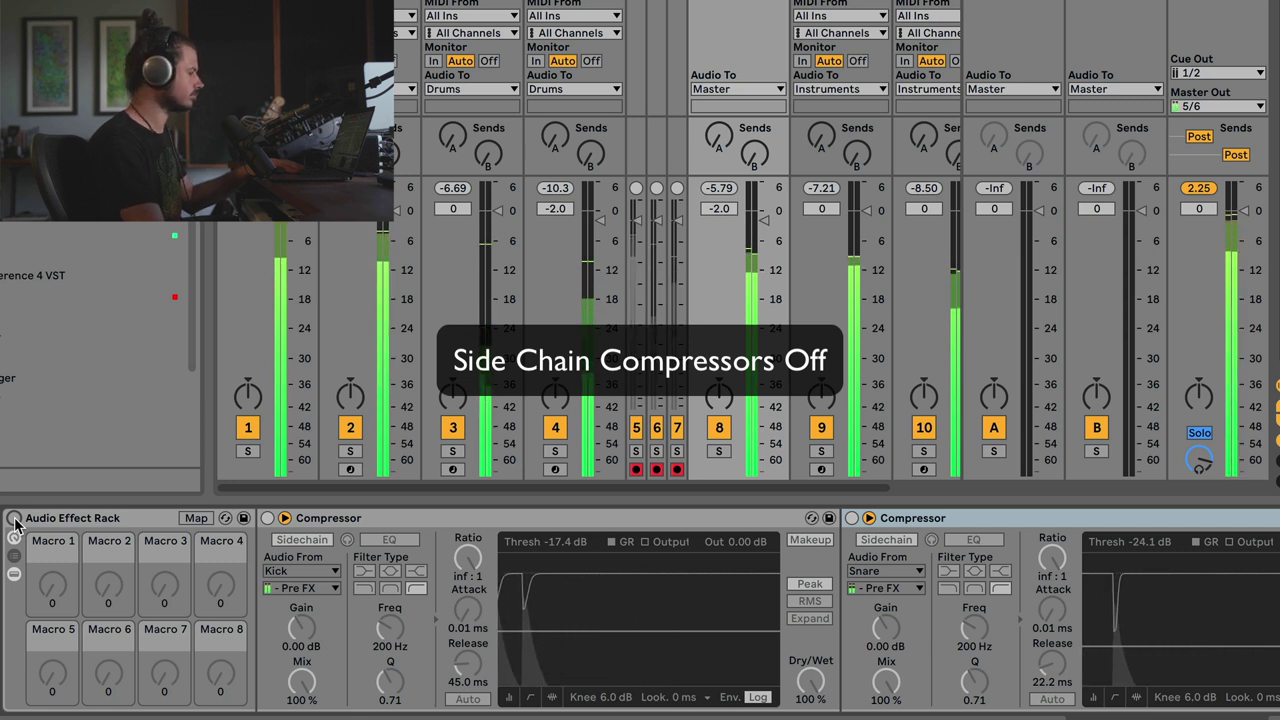
pyautogui.click(14, 518)
pyautogui.click(14, 518)
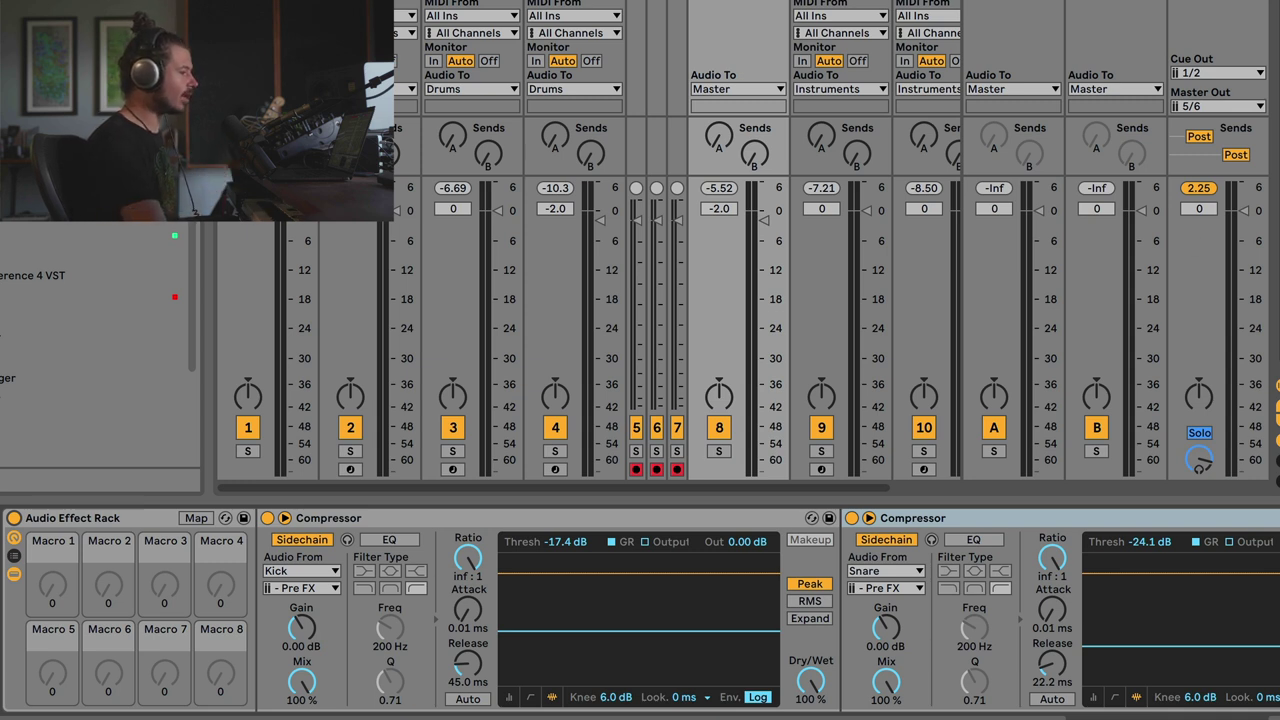
pyautogui.click(14, 517)
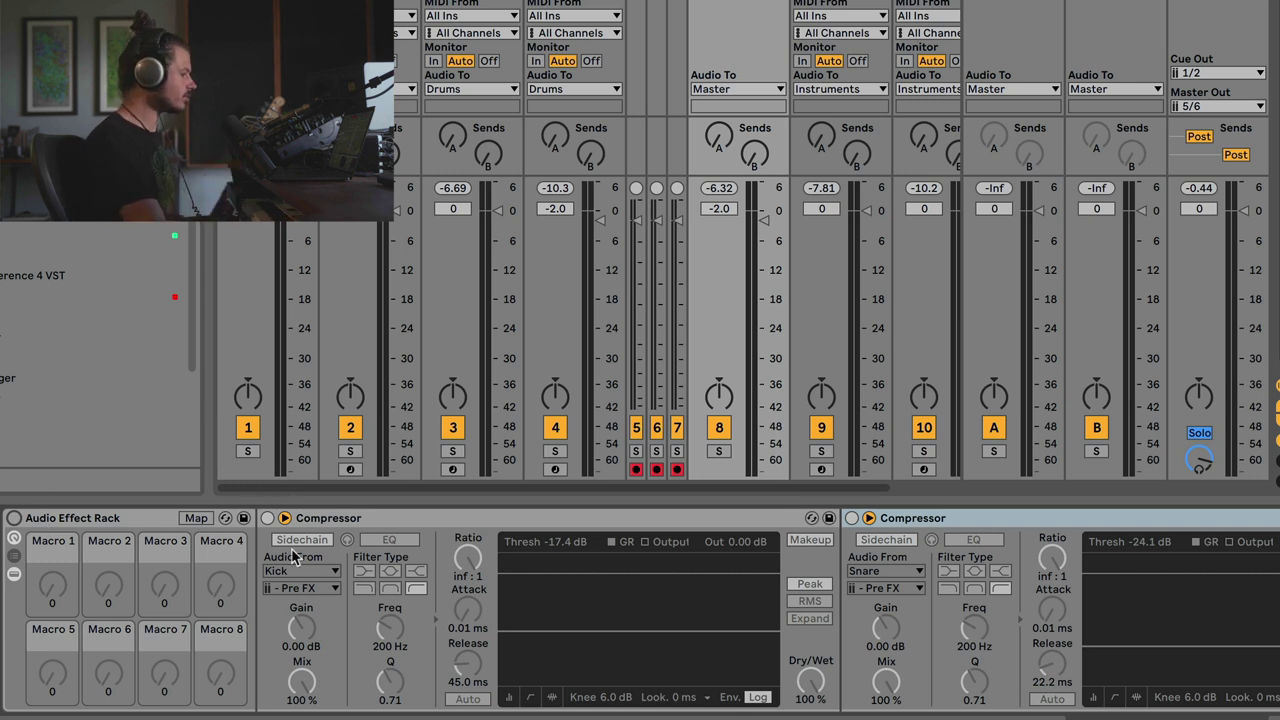
# Step: Replace the existing compressor rack on the Instruments group with a new Compressor from the audio effects
pyautogui.click(312, 520)
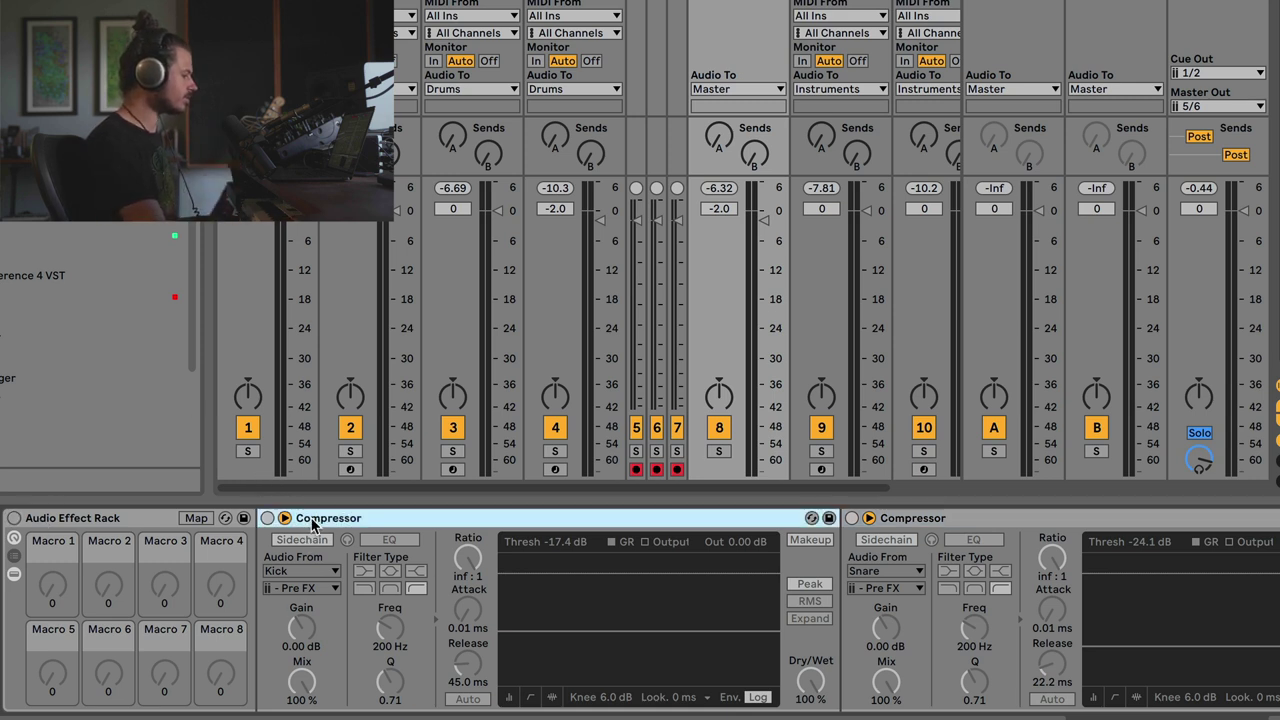
pyautogui.click(928, 515)
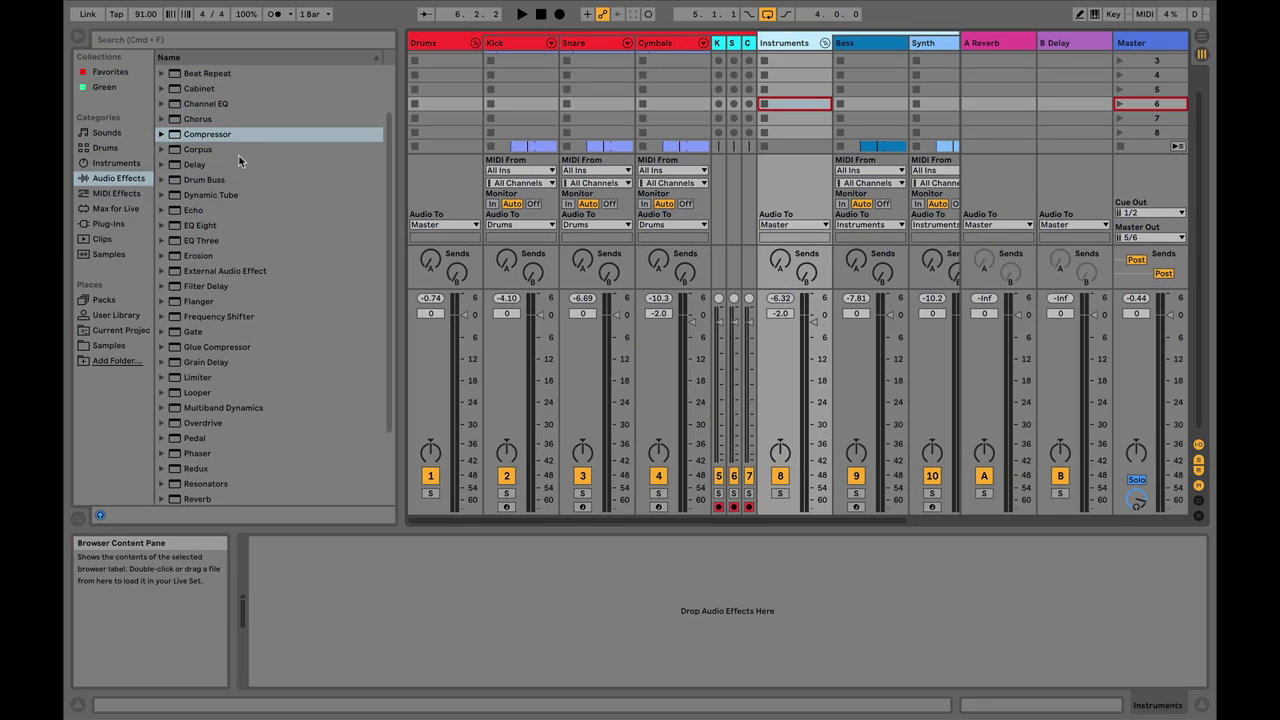
pyautogui.click(199, 136)
pyautogui.moveTo(198, 137); pyautogui.dragTo(211, 138)
pyautogui.moveTo(792, 60); pyautogui.dragTo(786, 50)
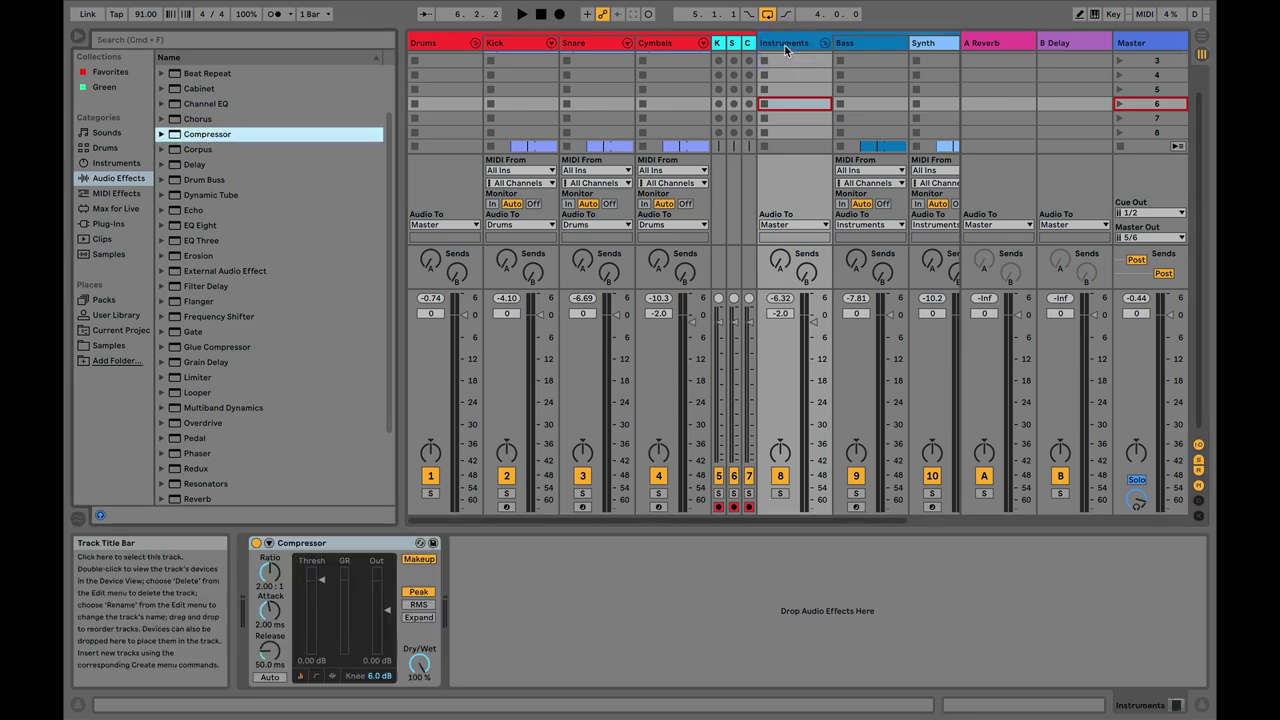
pyautogui.click(786, 46)
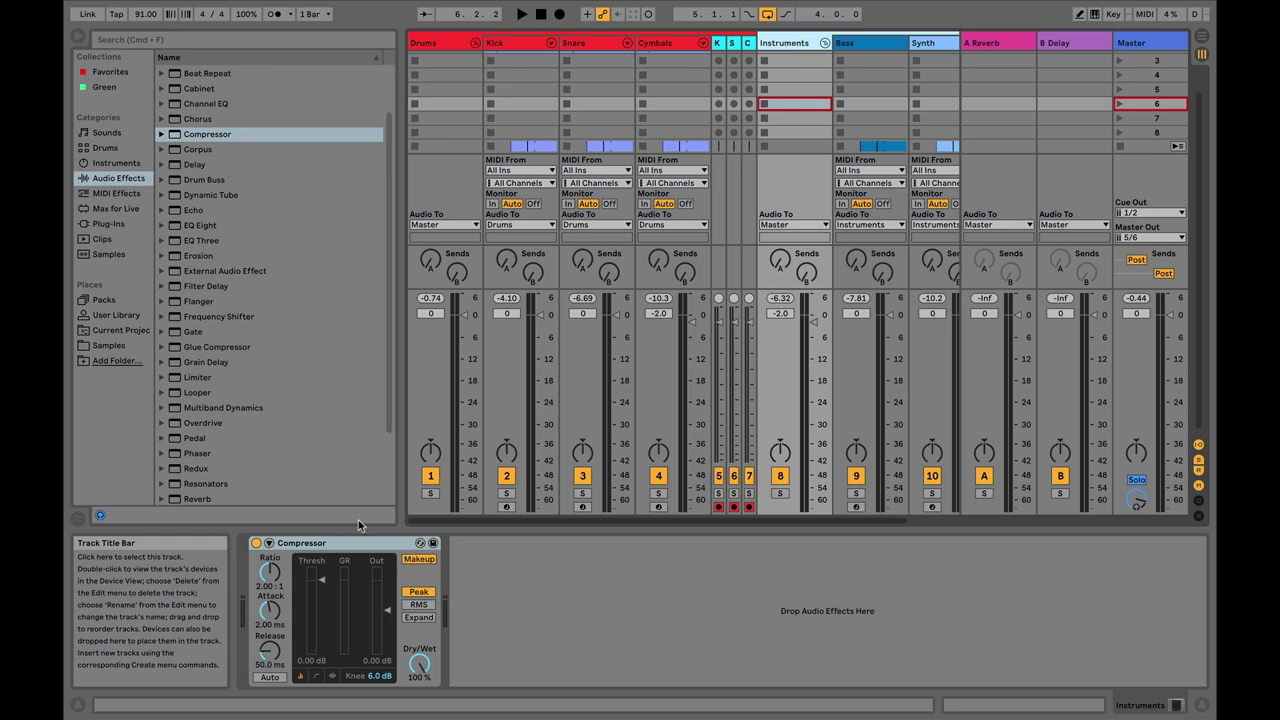
# Step: Enable the Compressor's sidechain with Kick as its source, and set the ratio to inf : 1 and attack to 0.01 ms
pyautogui.click(268, 542)
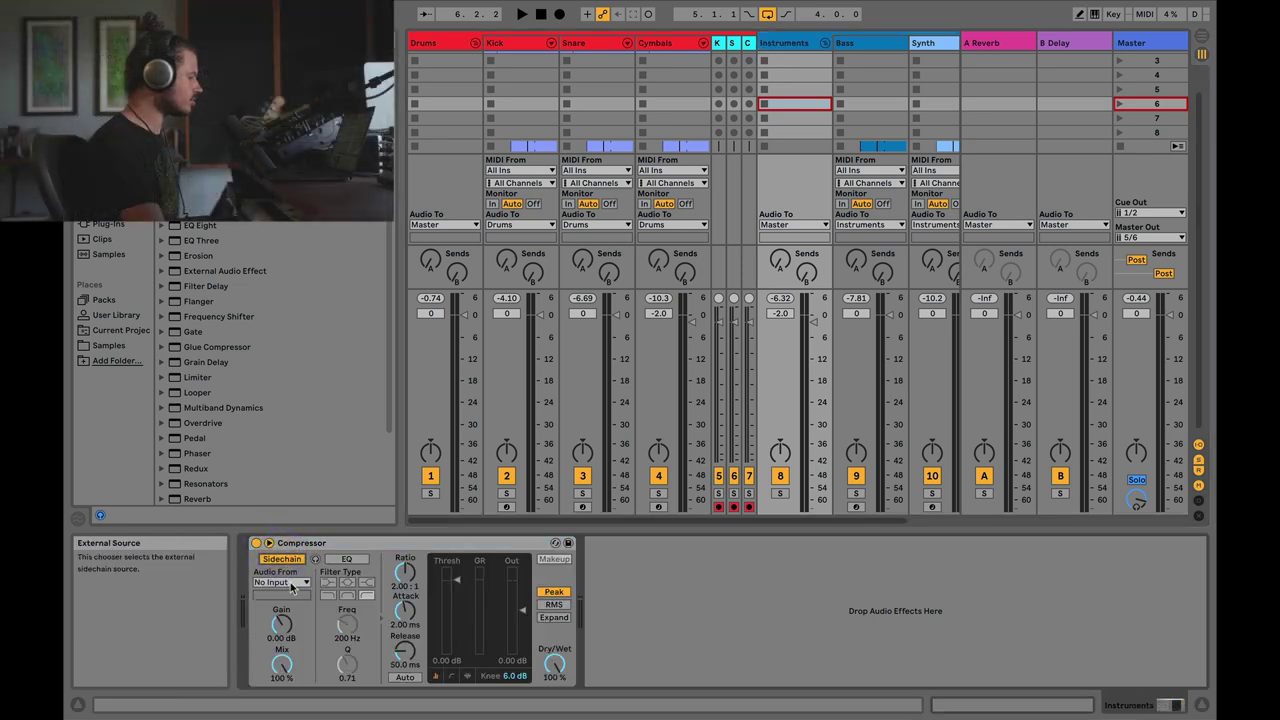
pyautogui.click(280, 582)
pyautogui.click(285, 423)
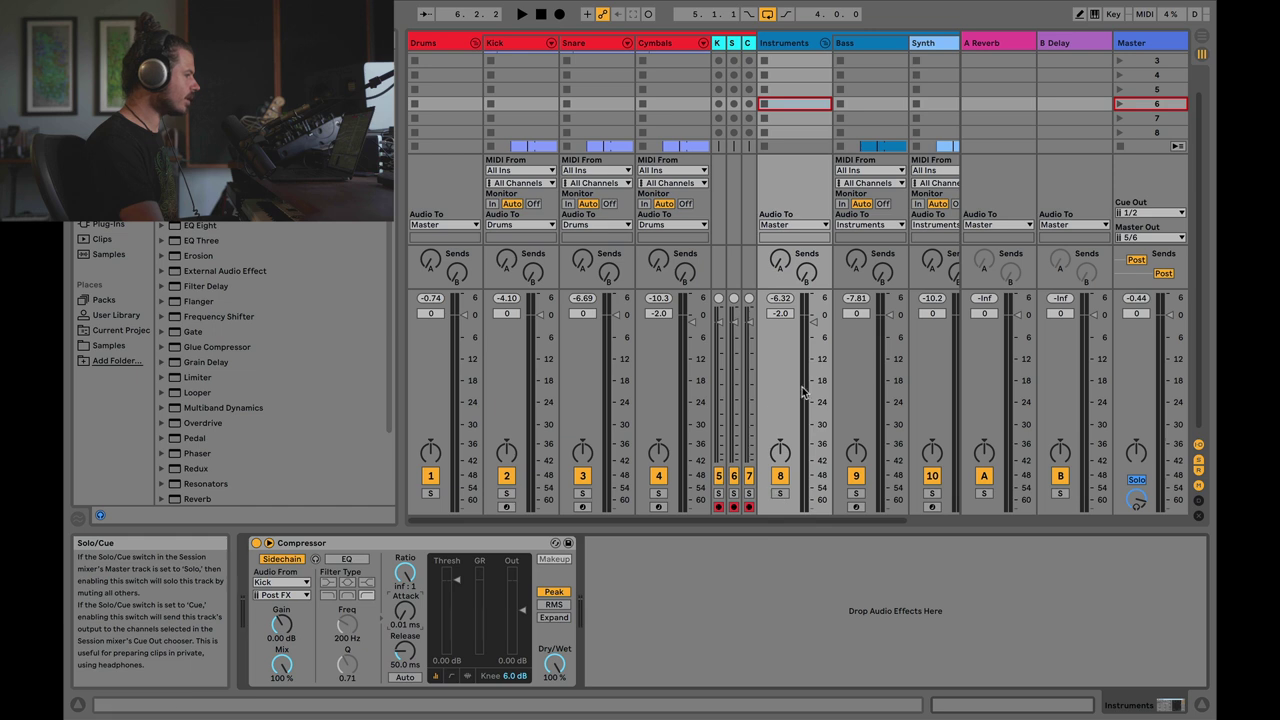
# Step: Solo the Bass and Kick tracks and play the loop to hear them together
pyautogui.click(857, 494)
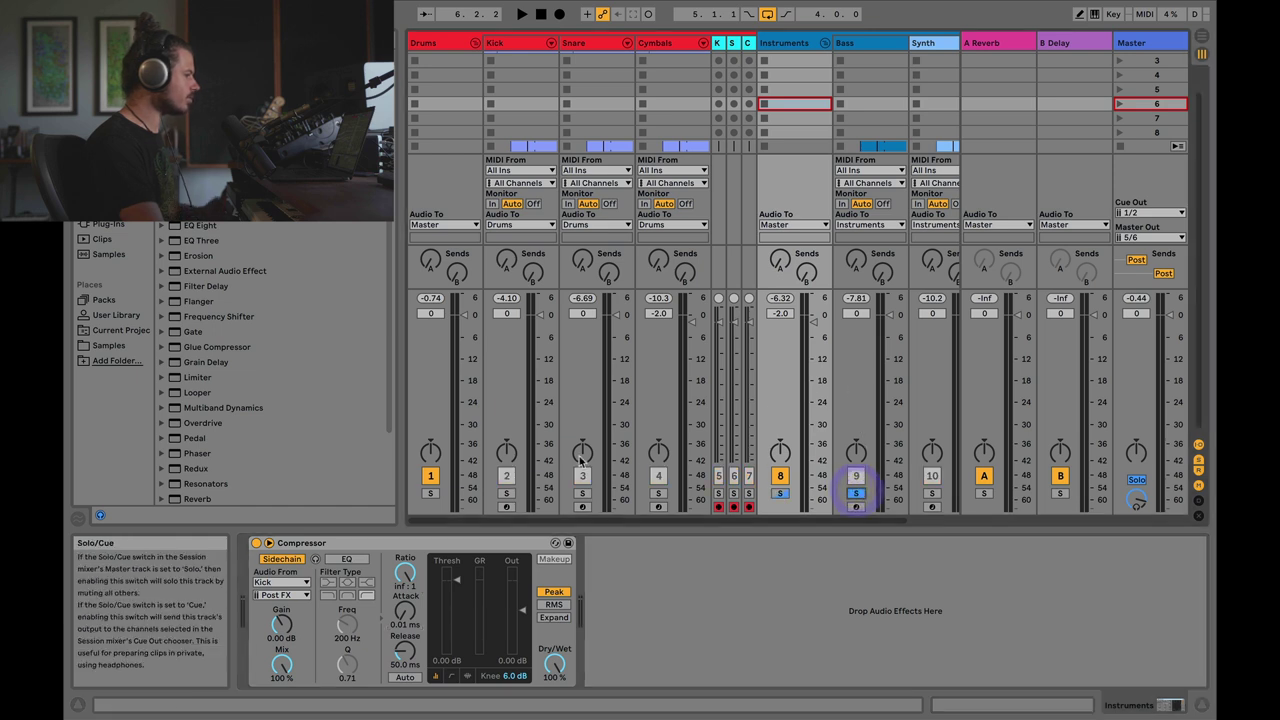
pyautogui.click(507, 493)
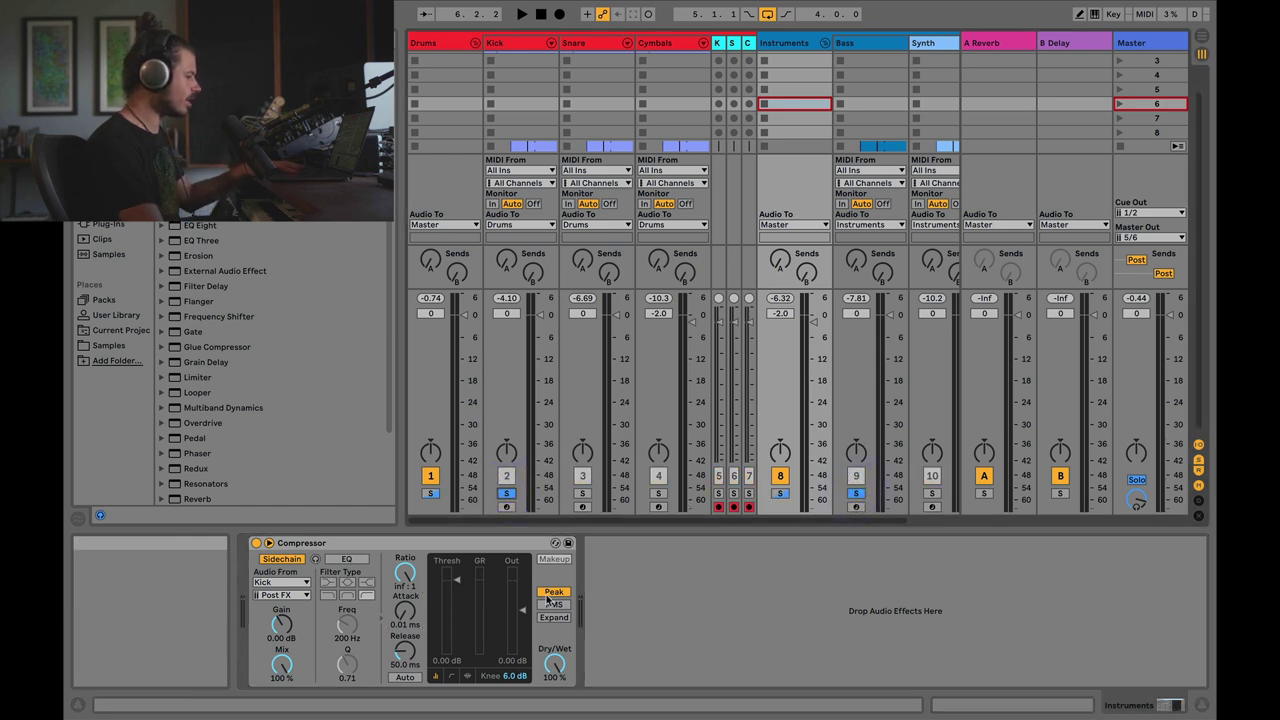
pyautogui.press('space')
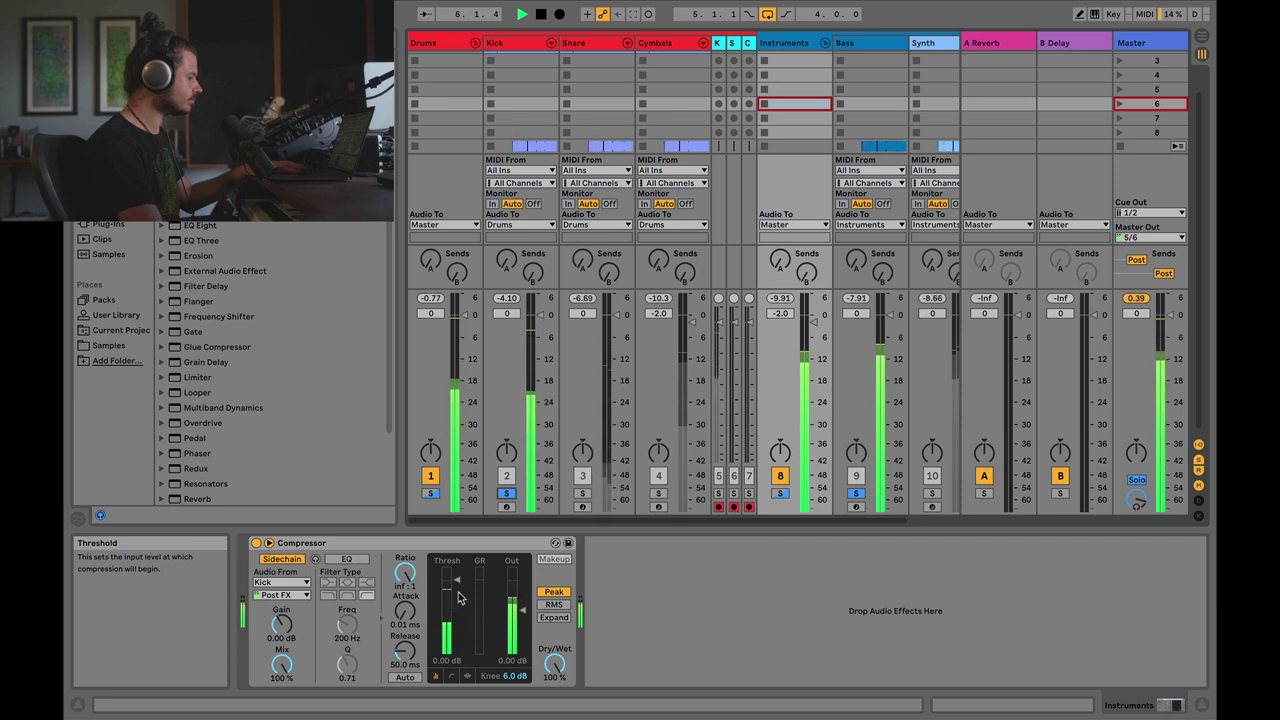
pyautogui.press('space')
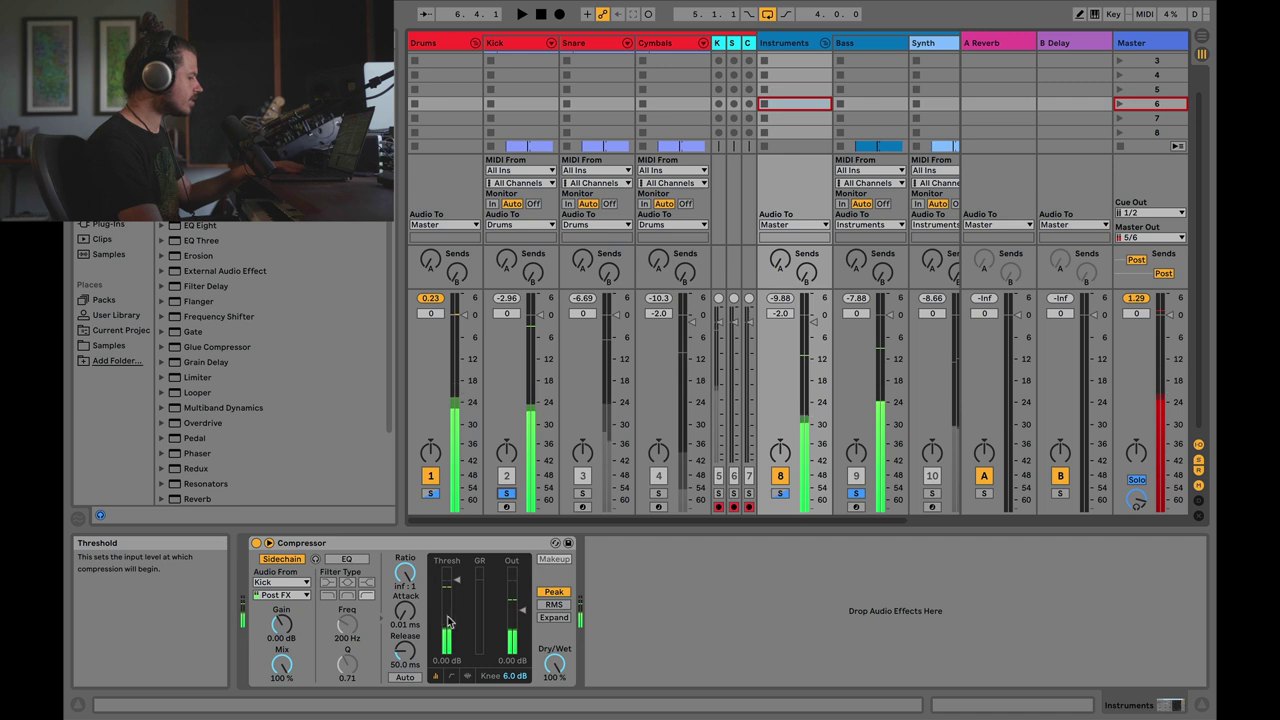
# Step: Lower the Kick sidechain Compressor's threshold to -12.7 dB while the loop plays
pyautogui.moveTo(450, 620); pyautogui.dragTo(450, 643)
pyautogui.press('space')
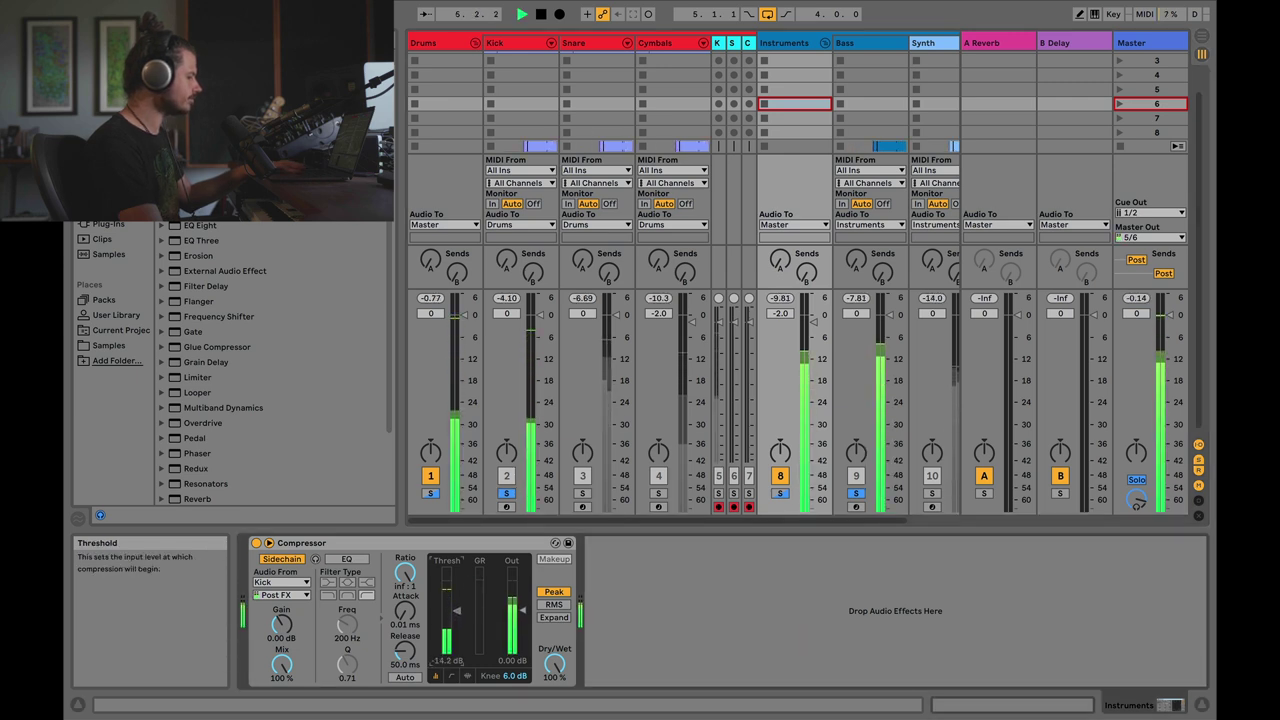
pyautogui.moveTo(459, 614); pyautogui.dragTo(459, 606)
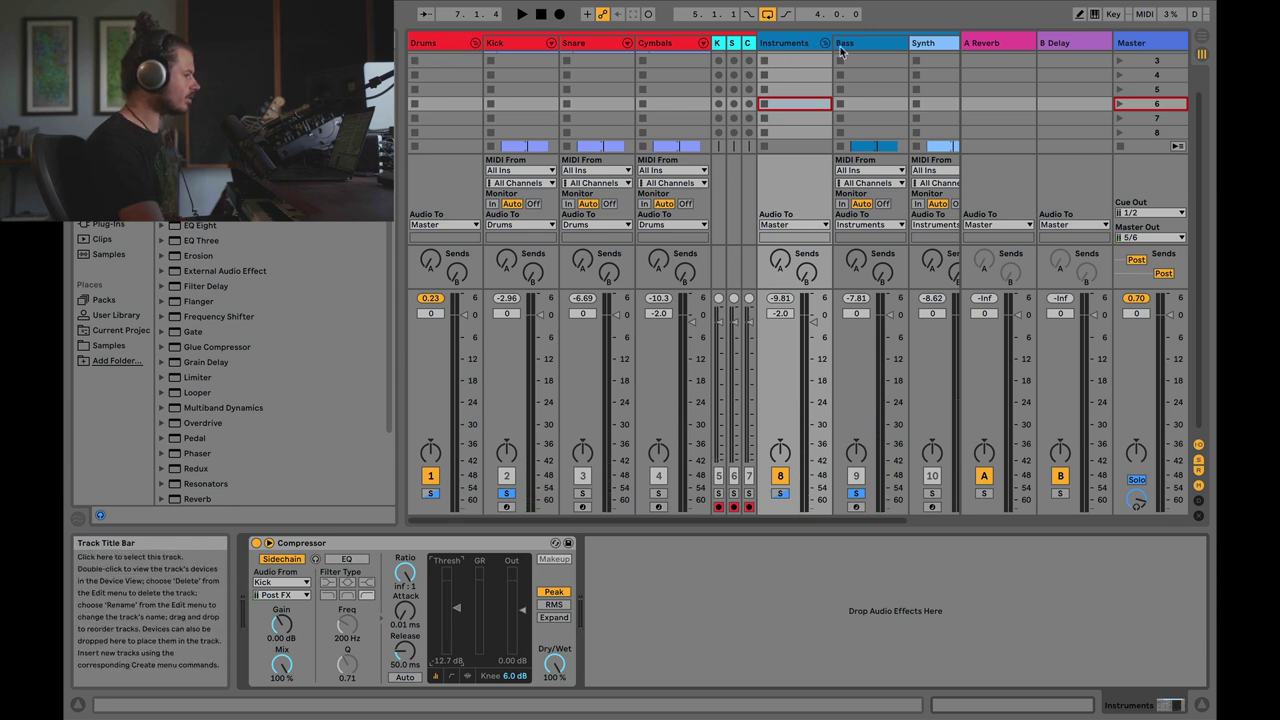
# Step: Clear the Bass and Kick solos and play the full mix
pyautogui.click(856, 494)
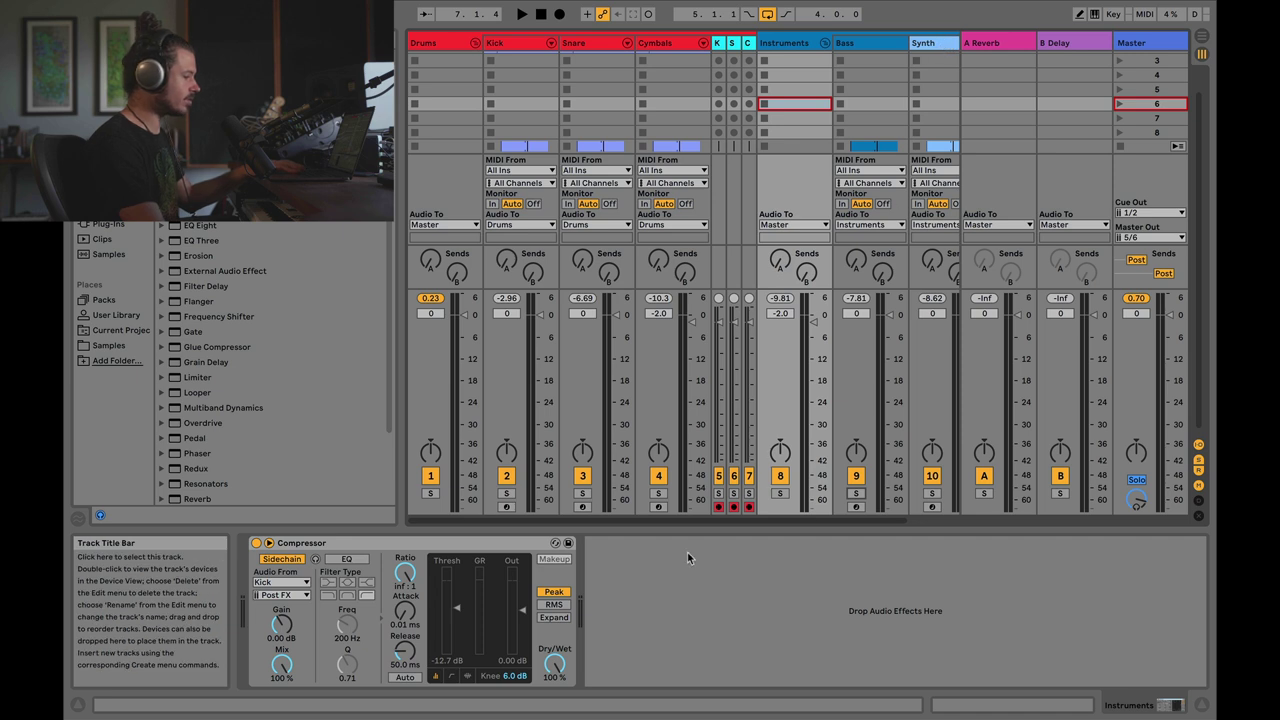
pyautogui.press('space')
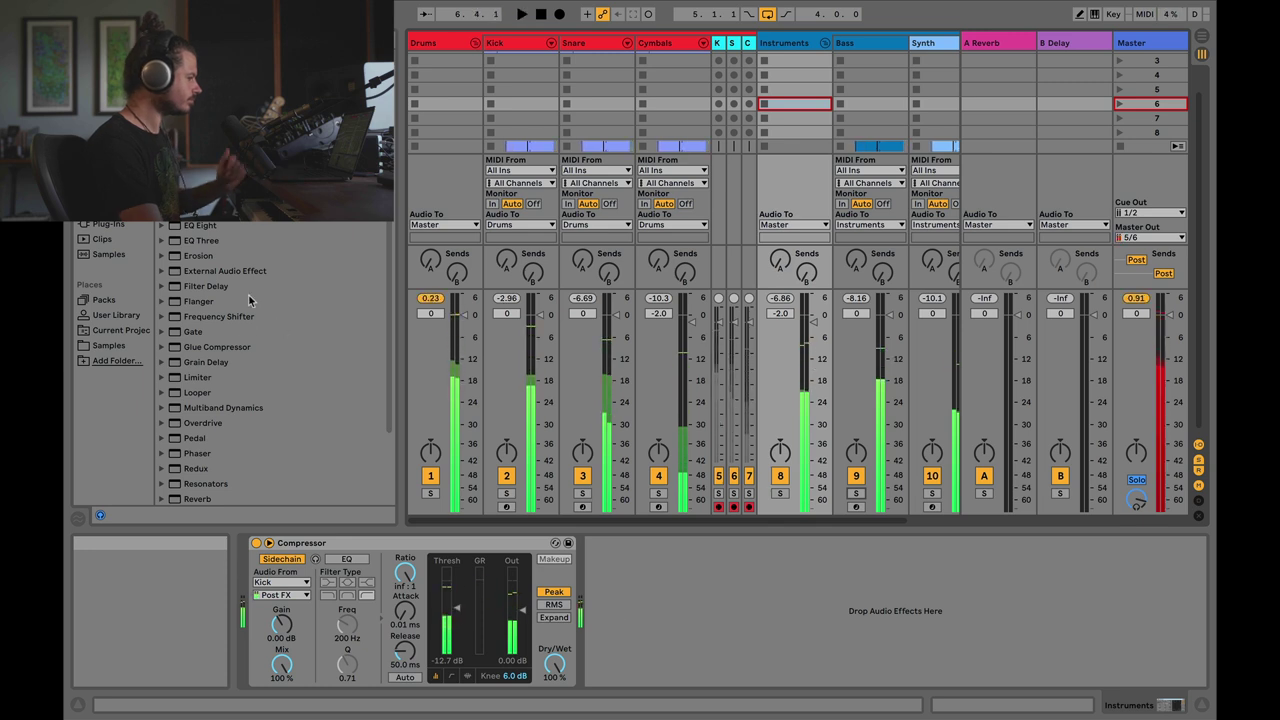
# Step: Add a second Compressor after the first and enable its sidechain with Snare as the source
pyautogui.moveTo(211, 149); pyautogui.dragTo(724, 621)
pyautogui.click(604, 543)
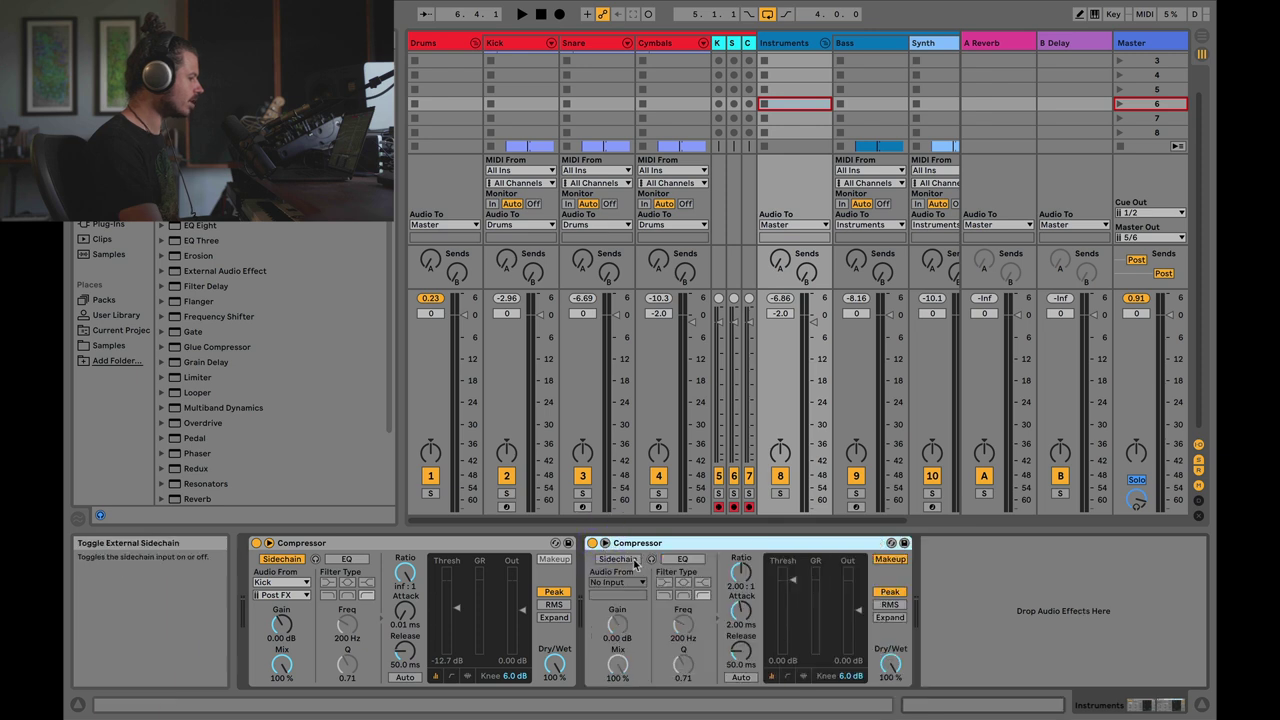
pyautogui.click(630, 560)
pyautogui.click(635, 584)
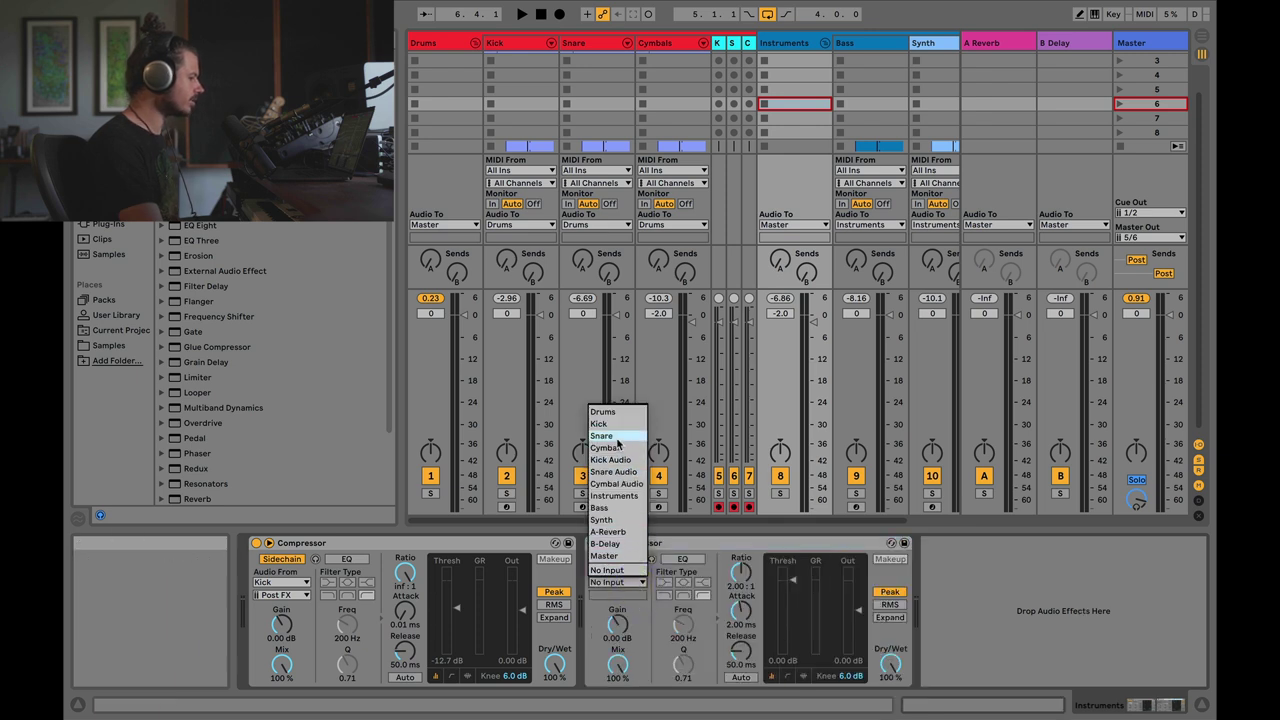
pyautogui.click(614, 470)
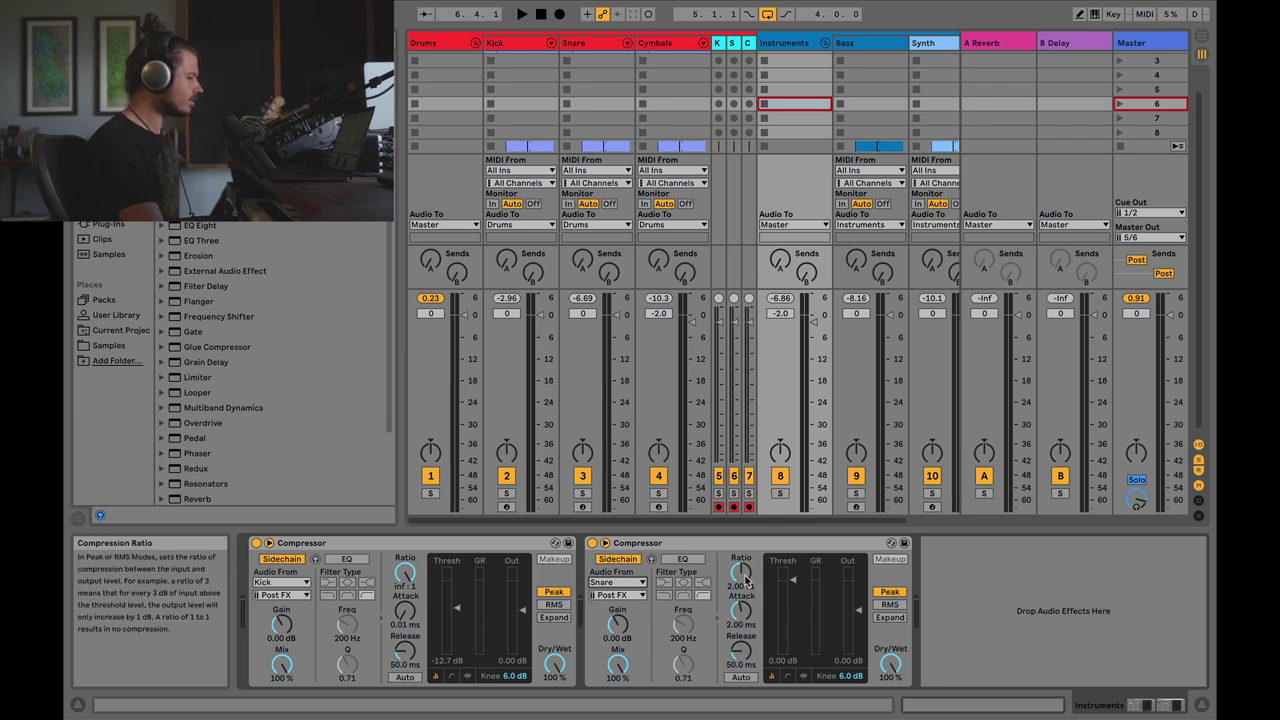
# Step: Set the Snare sidechain Compressor to a ratio of inf : 1, attack of 0.01 ms and threshold of -15.7 dB while auditioning the loop
pyautogui.moveTo(744, 582); pyautogui.dragTo(744, 562)
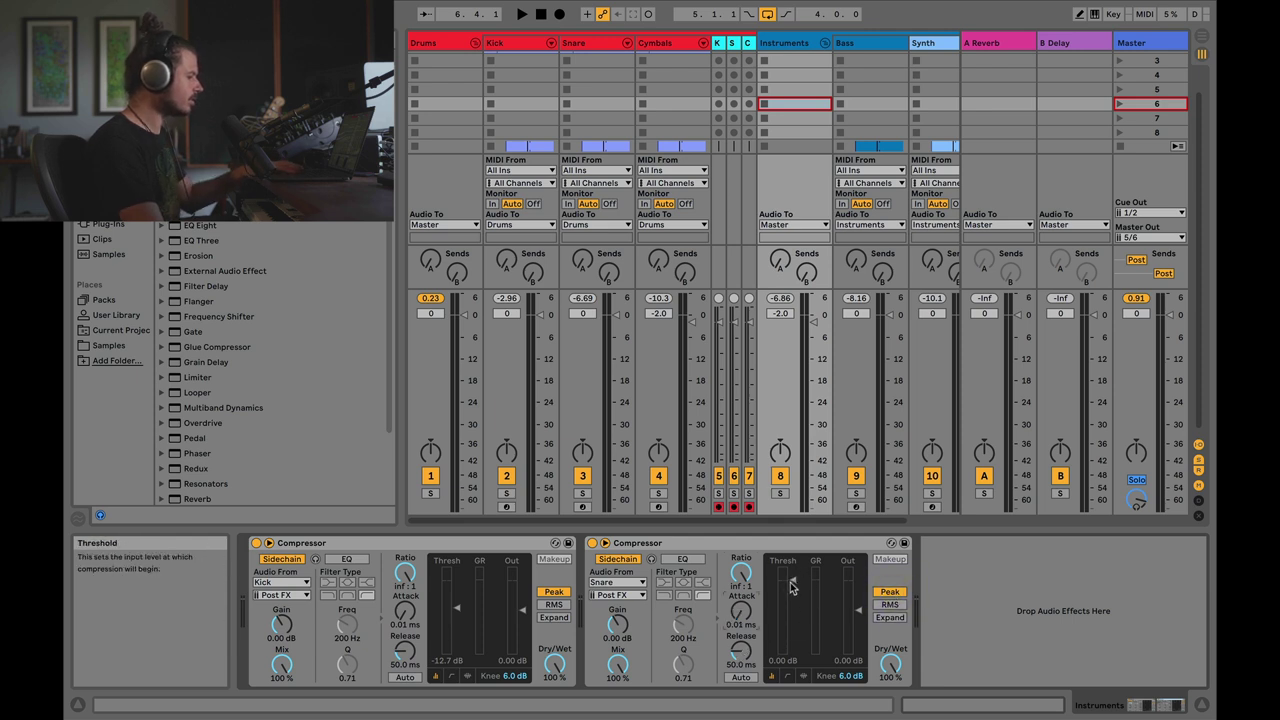
pyautogui.press('space')
pyautogui.moveTo(793, 587); pyautogui.dragTo(790, 613)
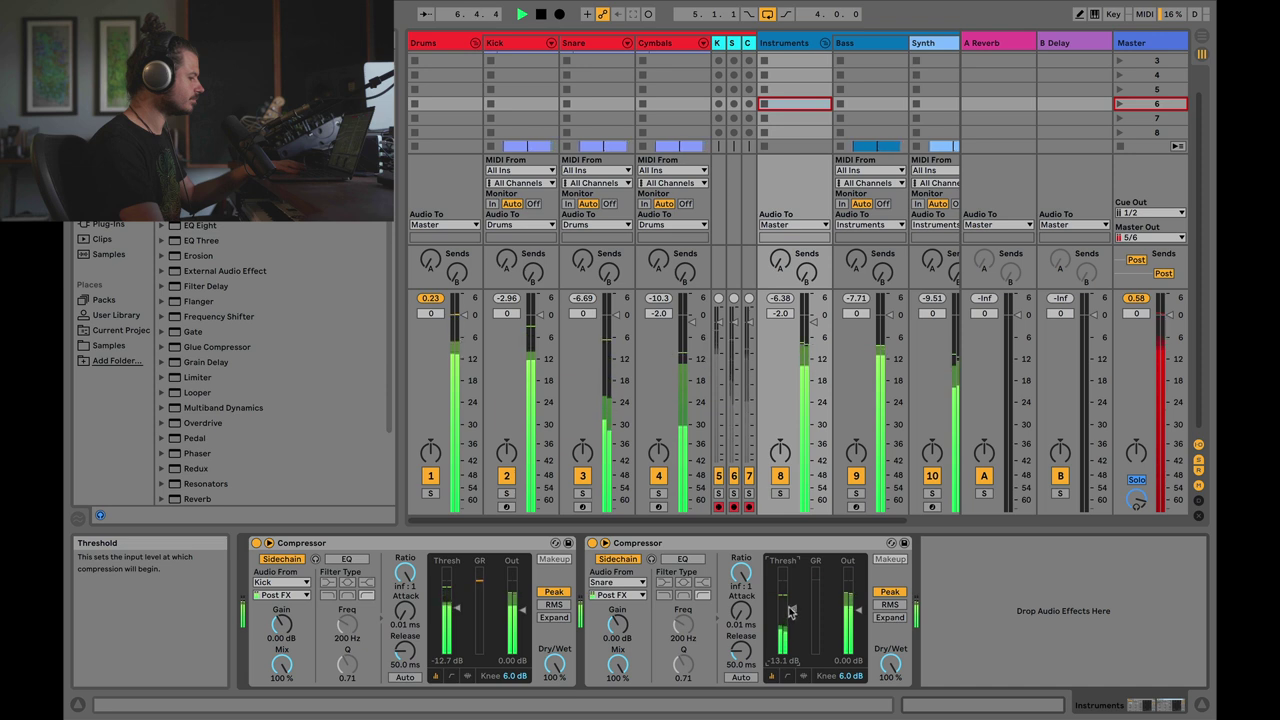
pyautogui.moveTo(793, 610); pyautogui.dragTo(793, 615)
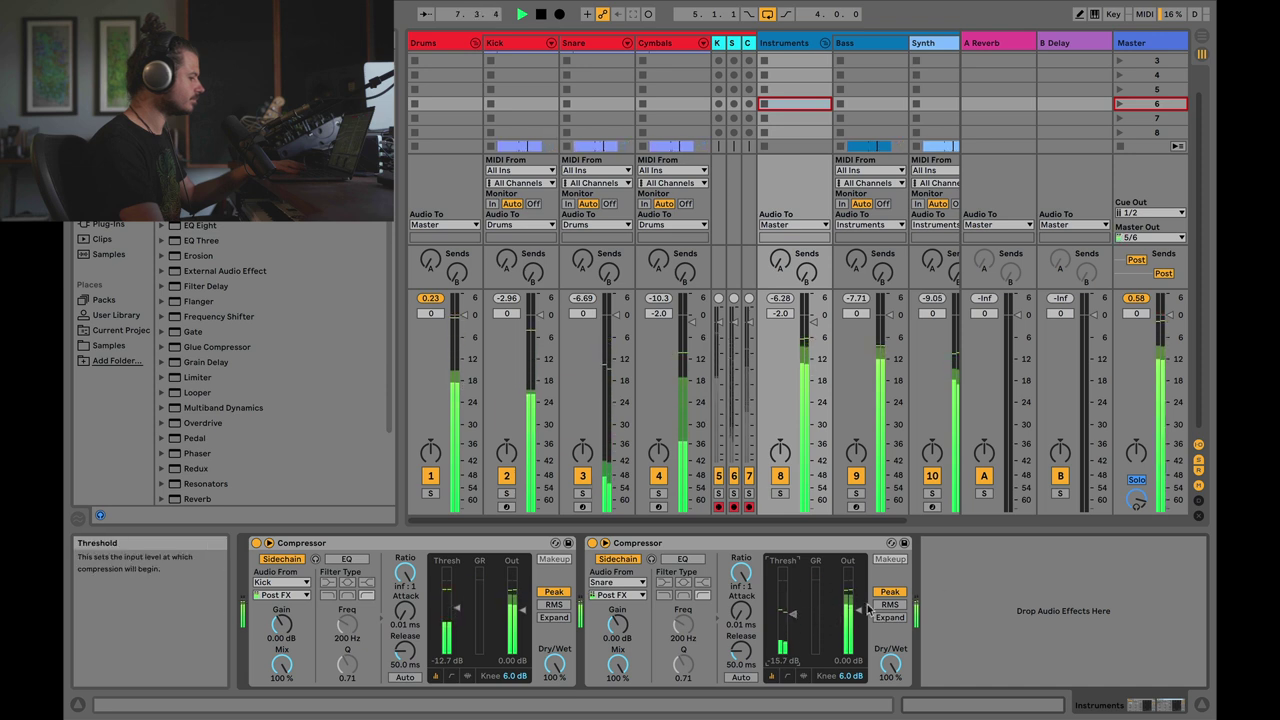
pyautogui.press('space')
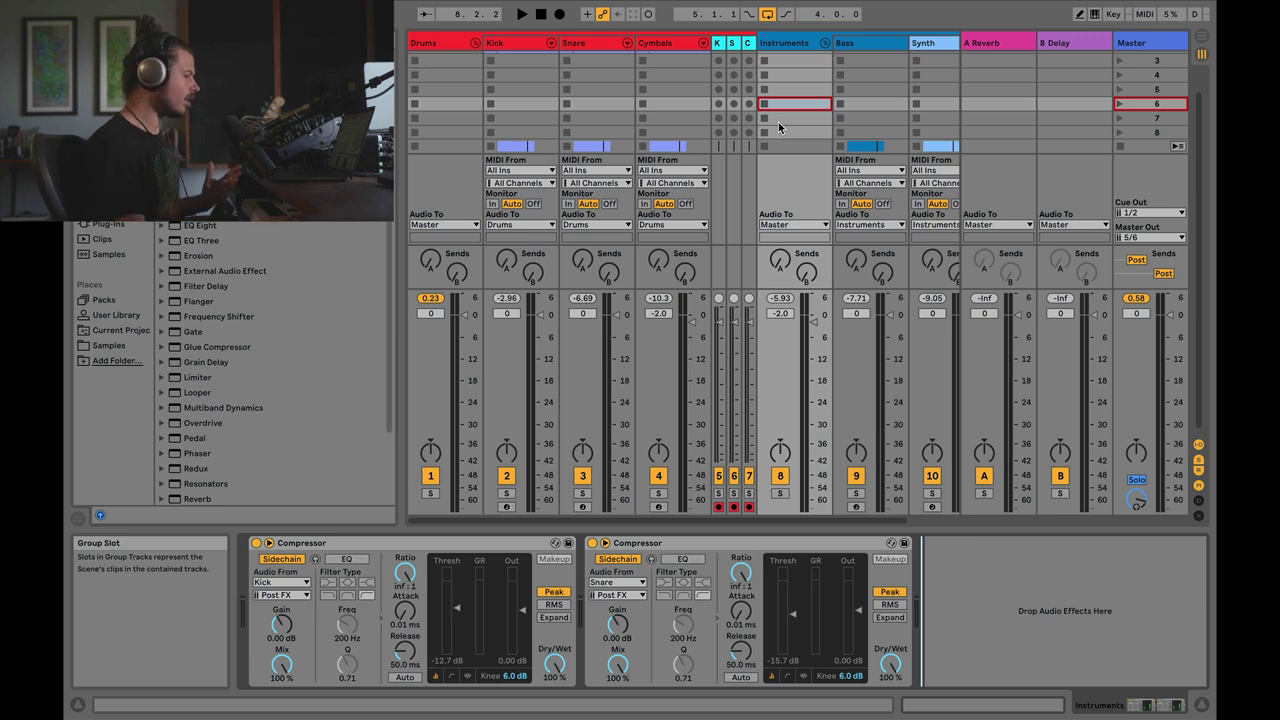
# Step: Group both Compressors into an Audio Effect Rack and fold the rack
pyautogui.click(389, 543)
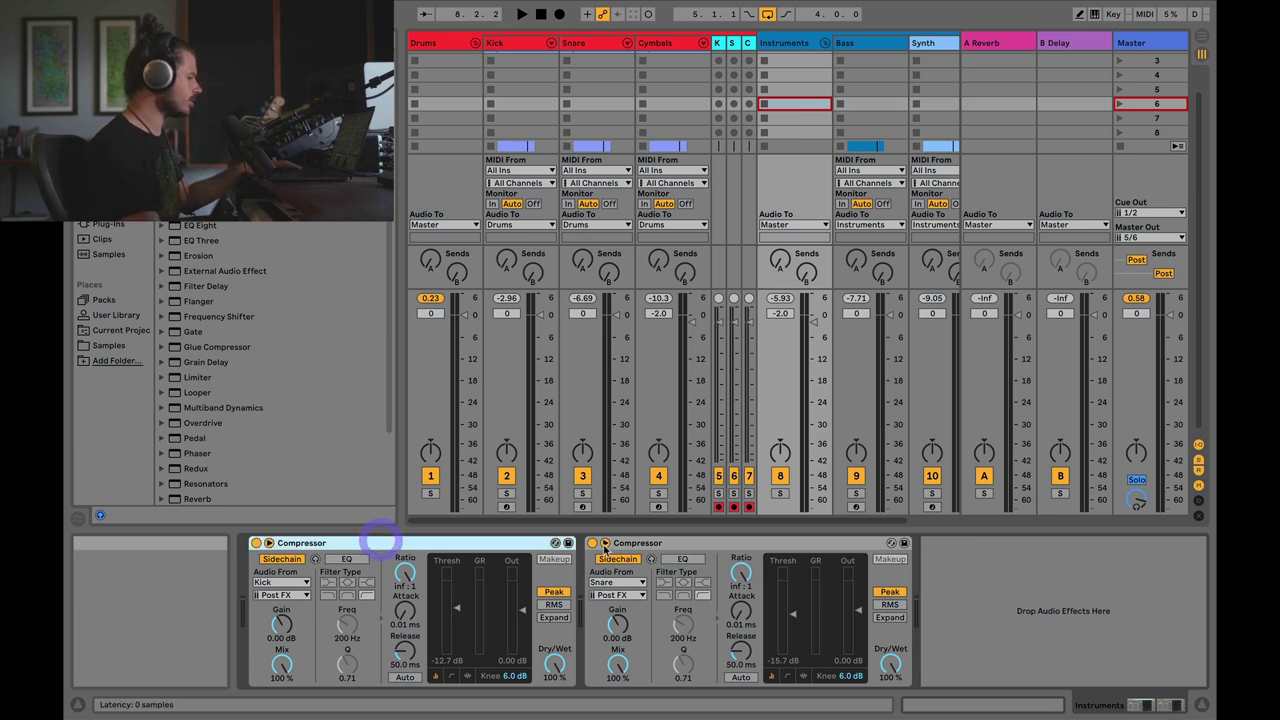
pyautogui.click(600, 545)
pyautogui.rightClick(648, 543)
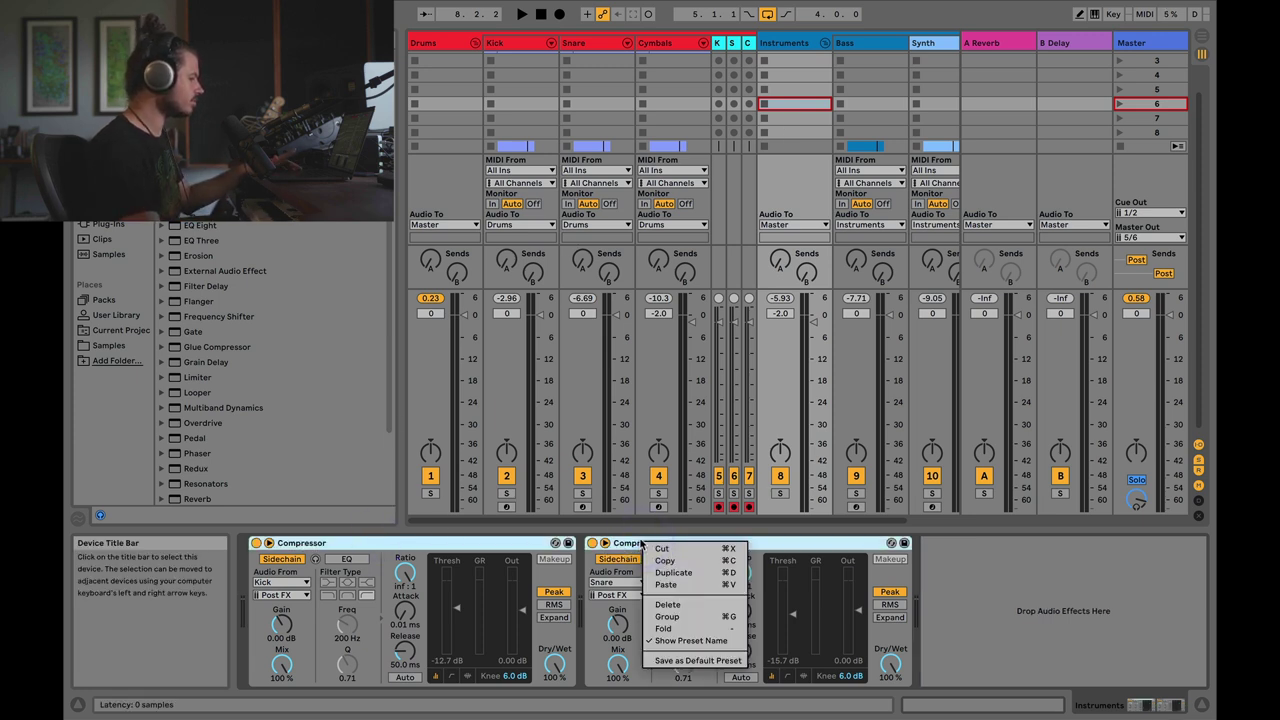
pyautogui.click(665, 616)
pyautogui.doubleClick(287, 548)
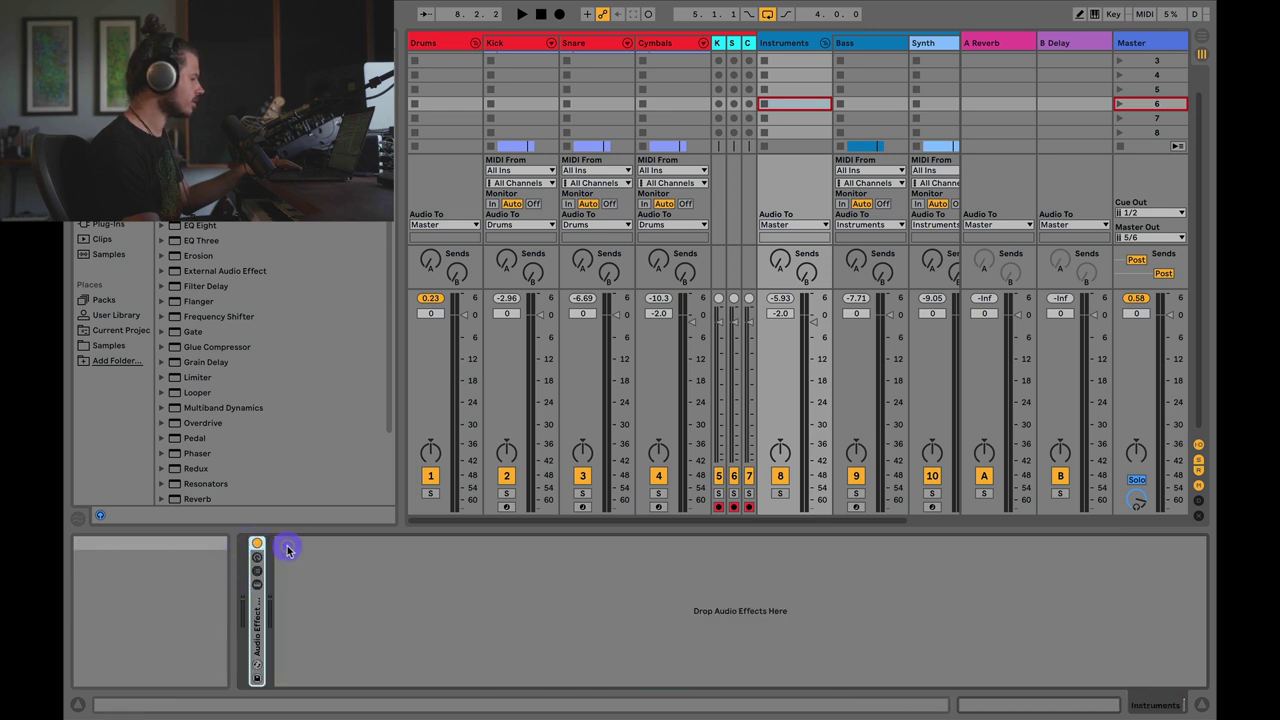
# Step: Switch off the Audio Effect Rack and add the LFOTool plug-in after it on the Instruments group
pyautogui.click(257, 543)
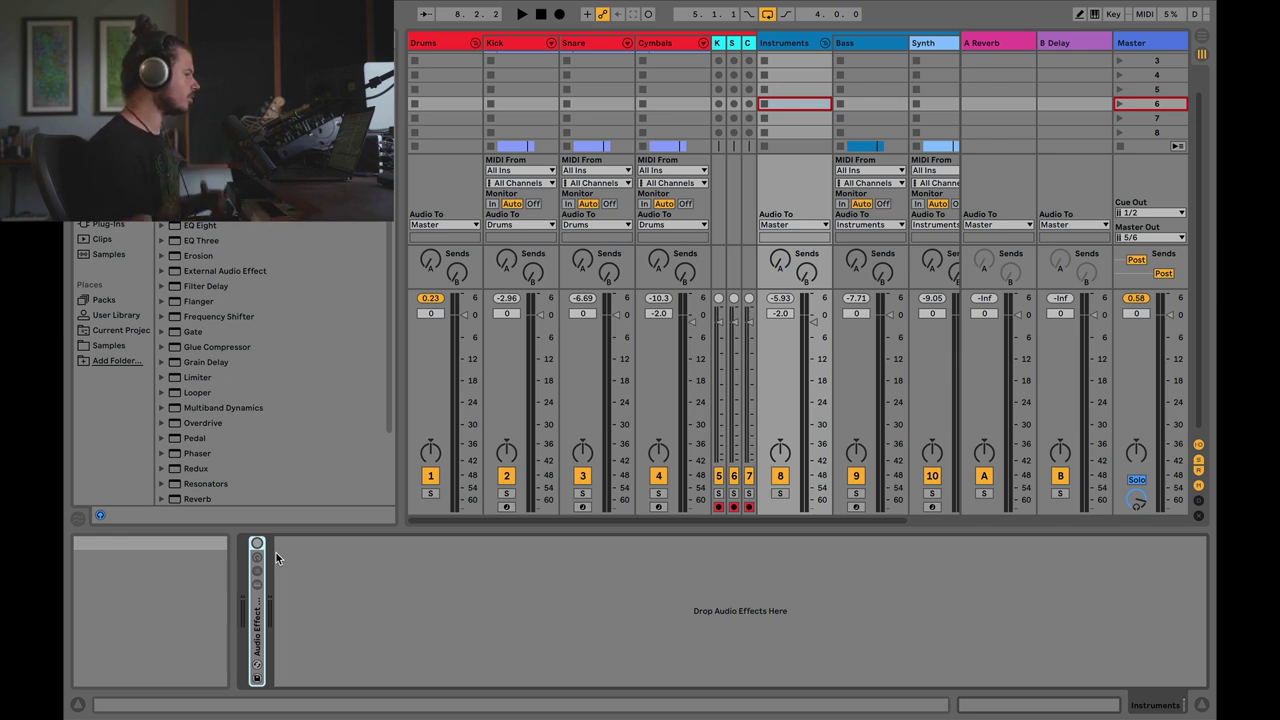
pyautogui.click(108, 224)
pyautogui.click(200, 257)
pyautogui.moveTo(199, 258); pyautogui.dragTo(420, 591)
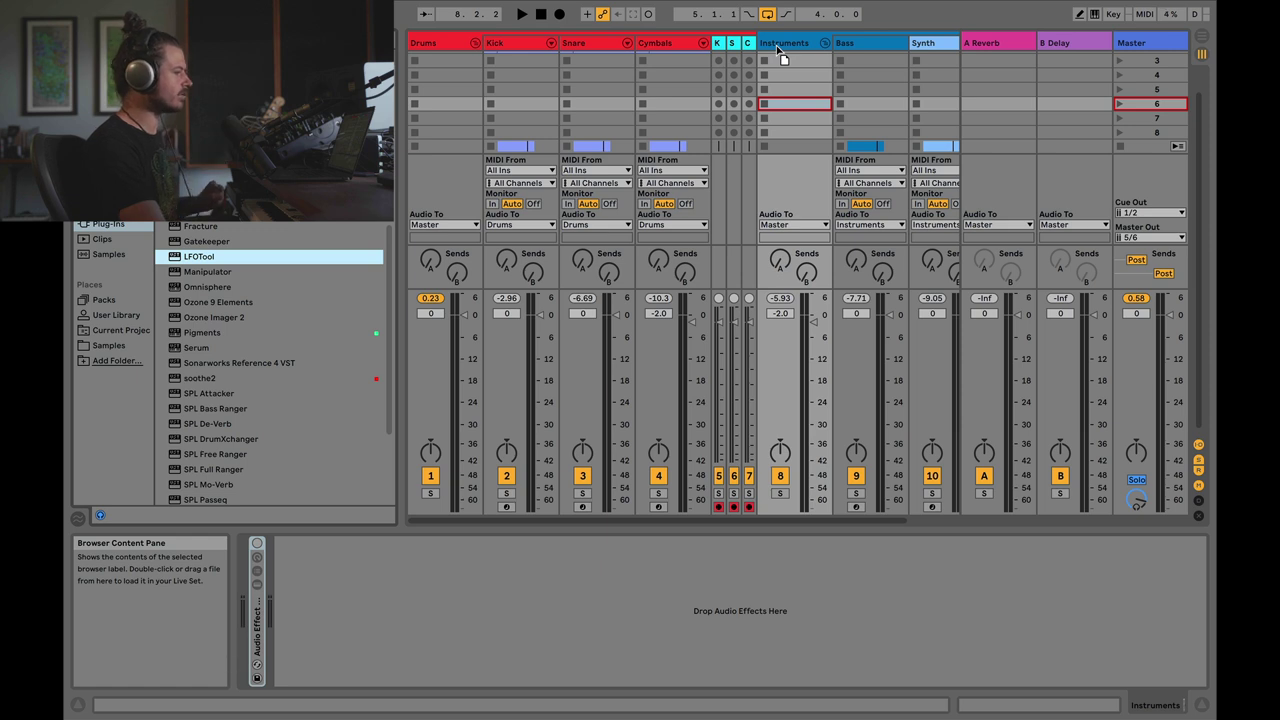
pyautogui.click(370, 628)
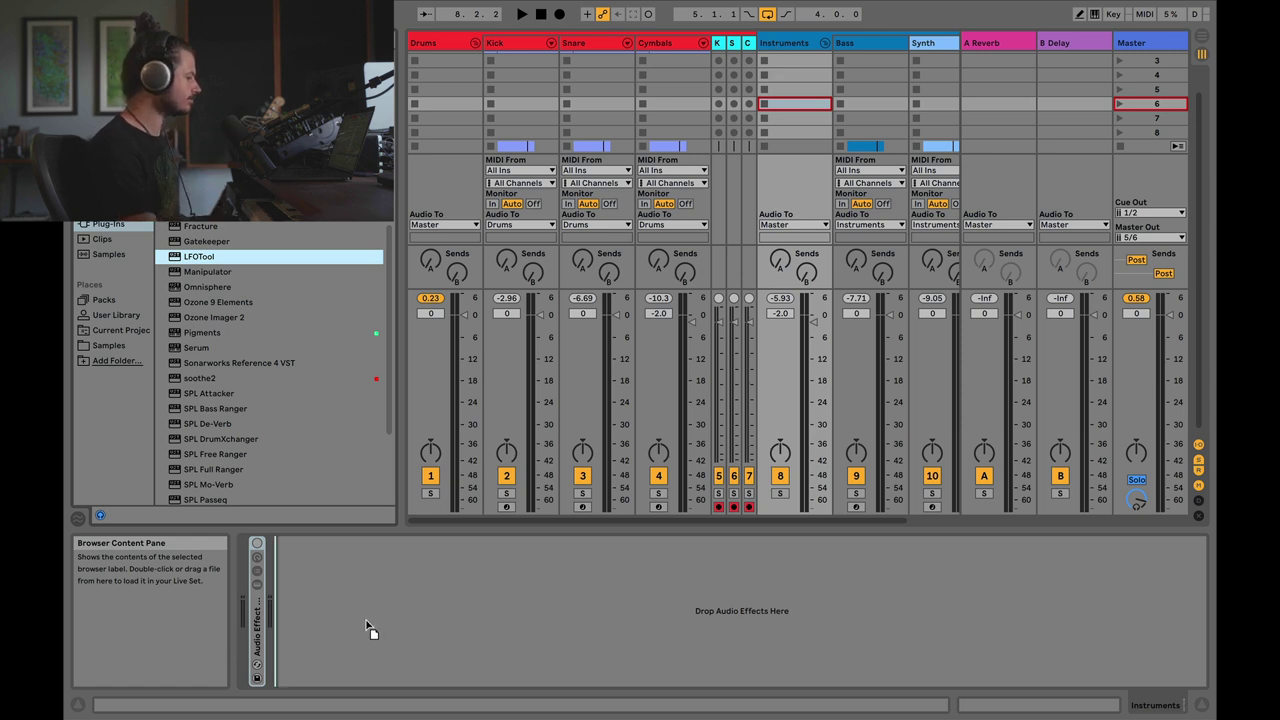
pyautogui.moveTo(370, 628); pyautogui.dragTo(367, 622)
# Step: Examine LFOTool's volume LFO graph and filter type choices, and close the plug-in window
pyautogui.moveTo(435, 86); pyautogui.dragTo(806, 235)
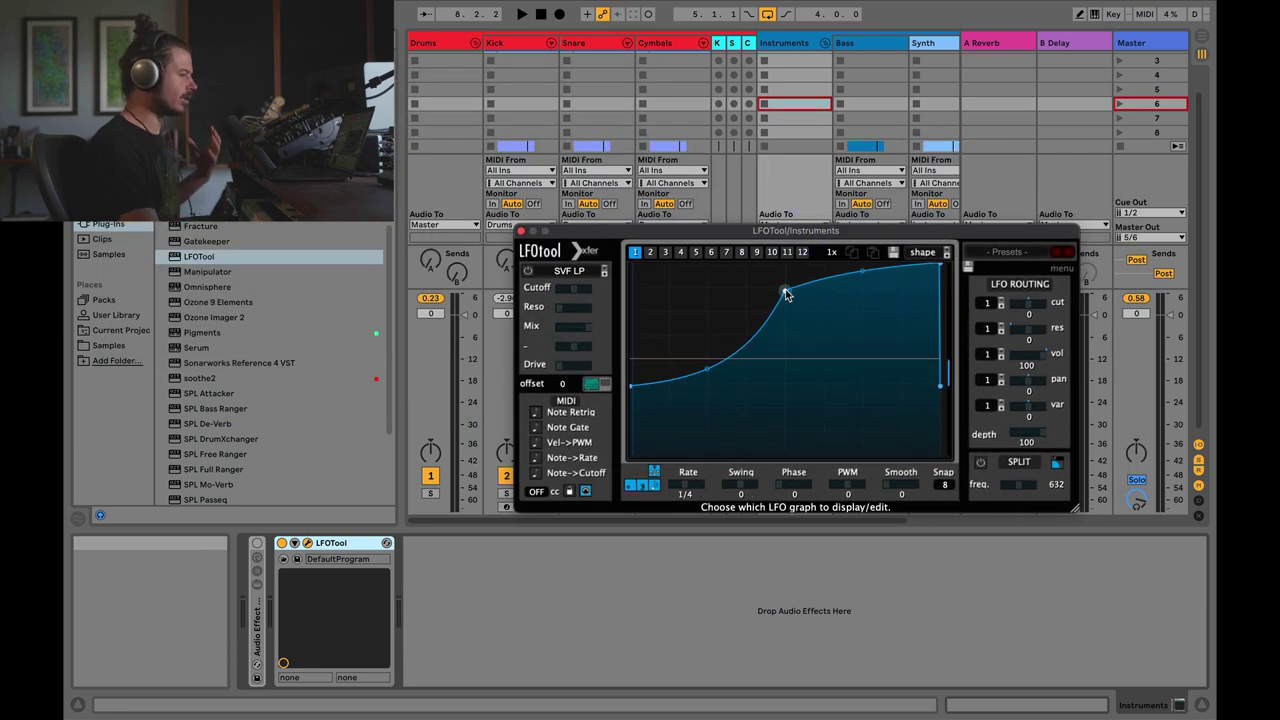
pyautogui.moveTo(786, 293); pyautogui.dragTo(743, 314)
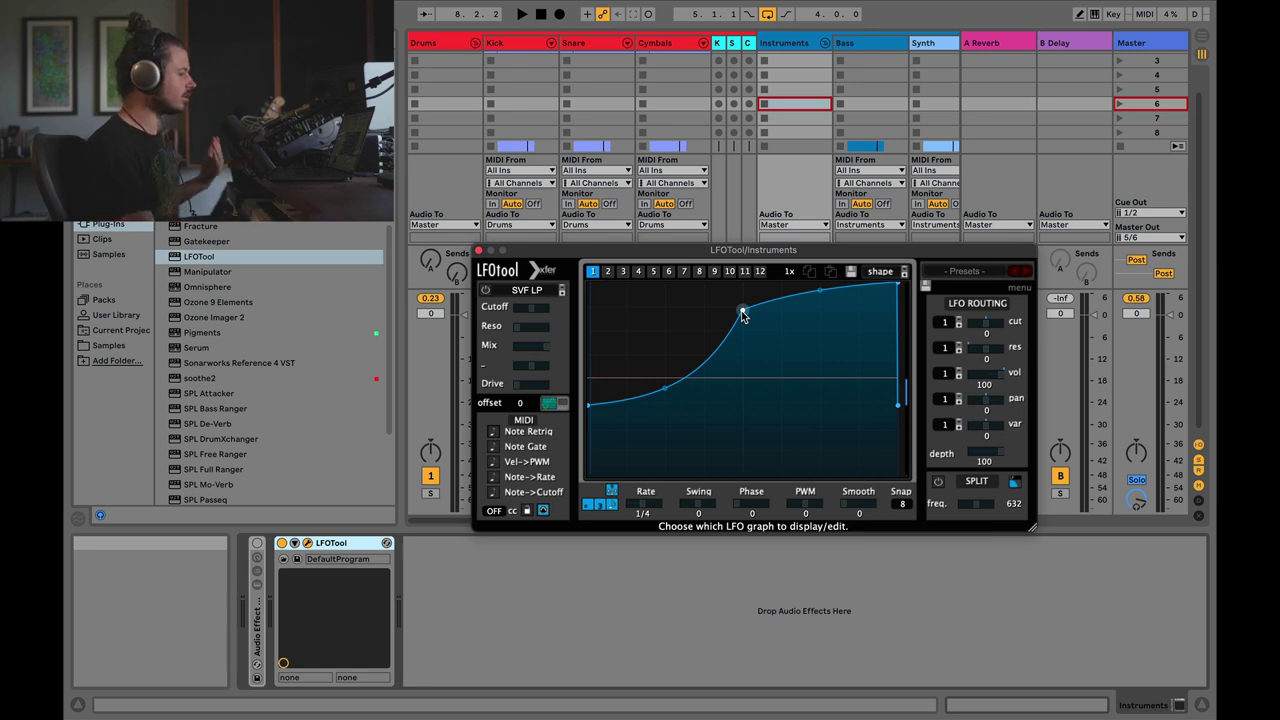
pyautogui.click(527, 289)
pyautogui.moveTo(538, 327)
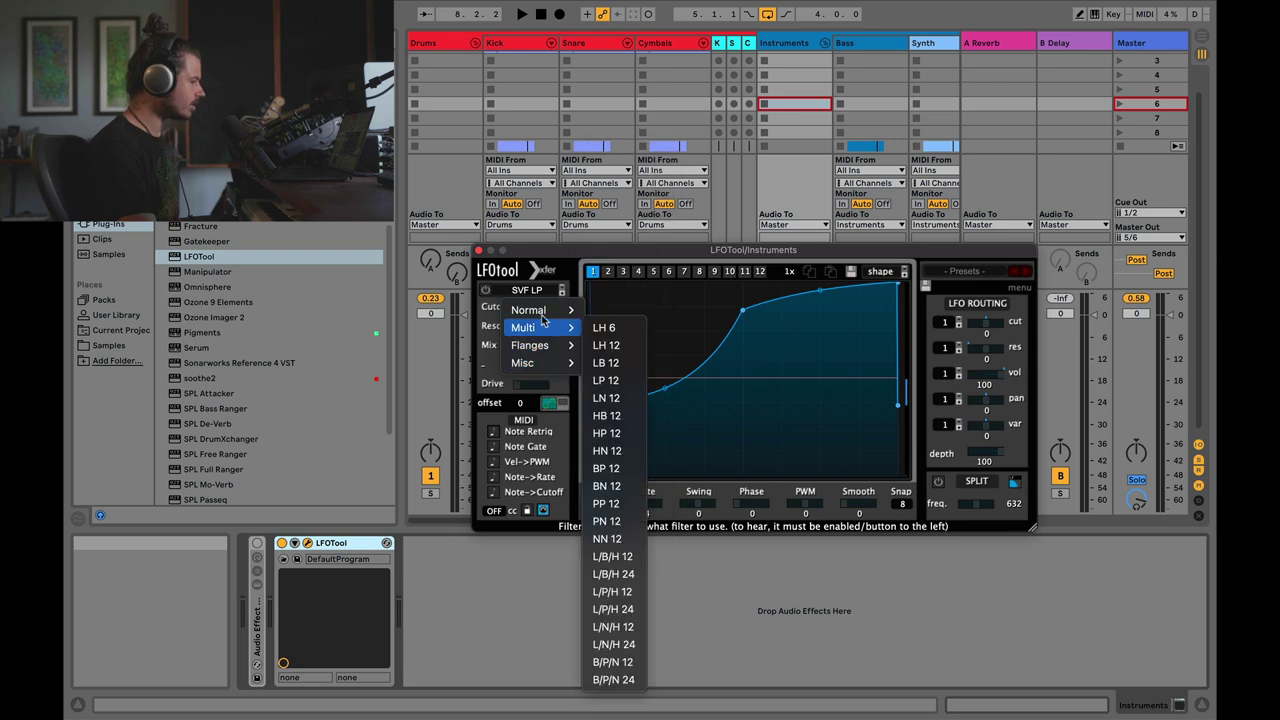
pyautogui.click(578, 257)
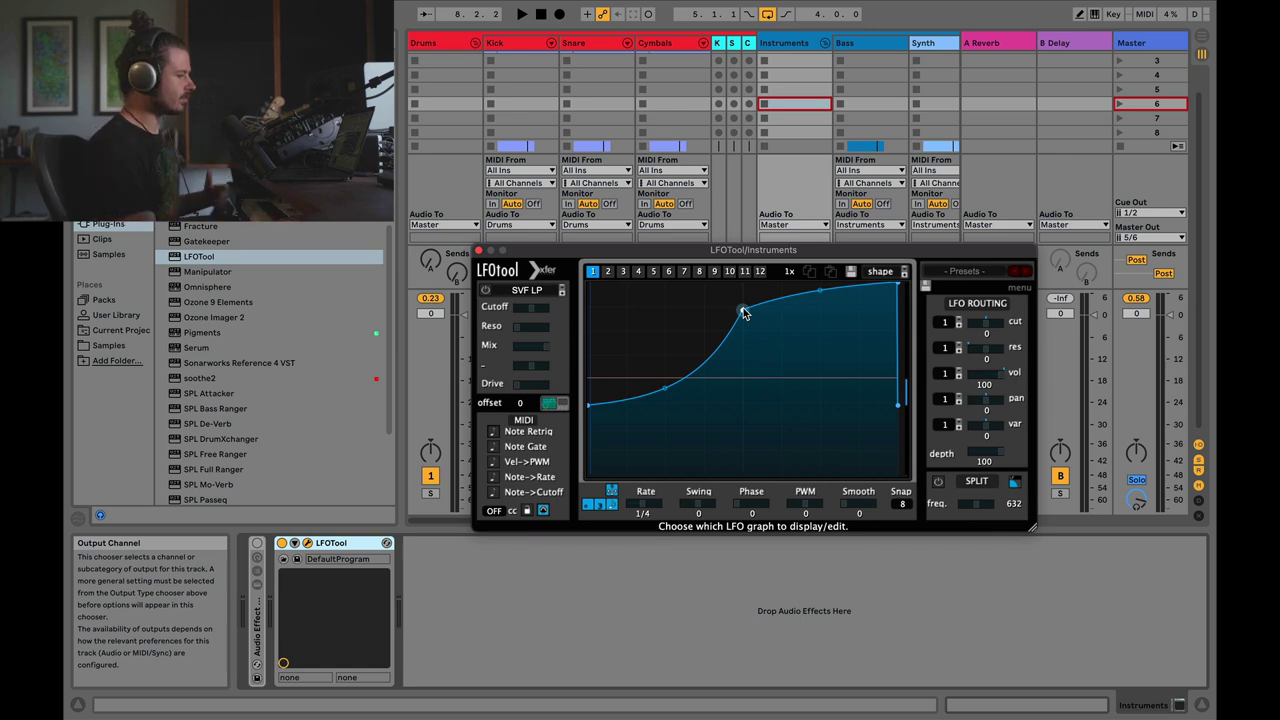
pyautogui.moveTo(576, 250); pyautogui.dragTo(670, 330)
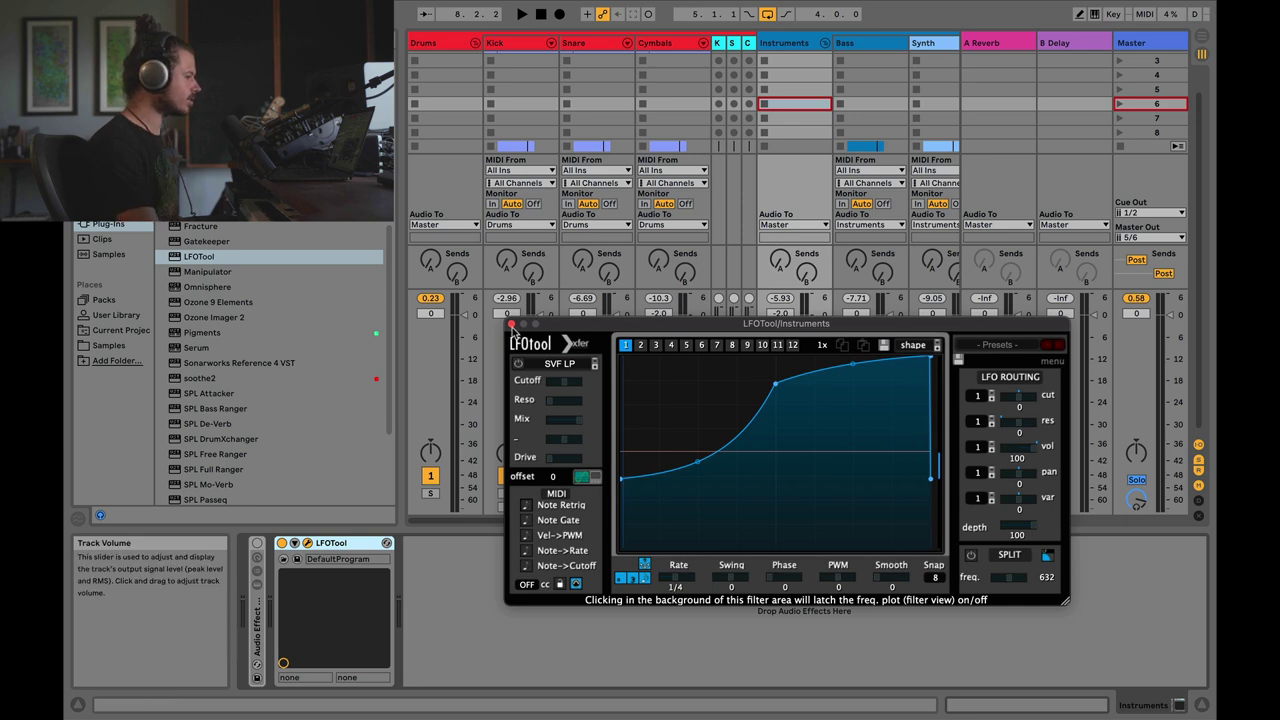
pyautogui.click(512, 325)
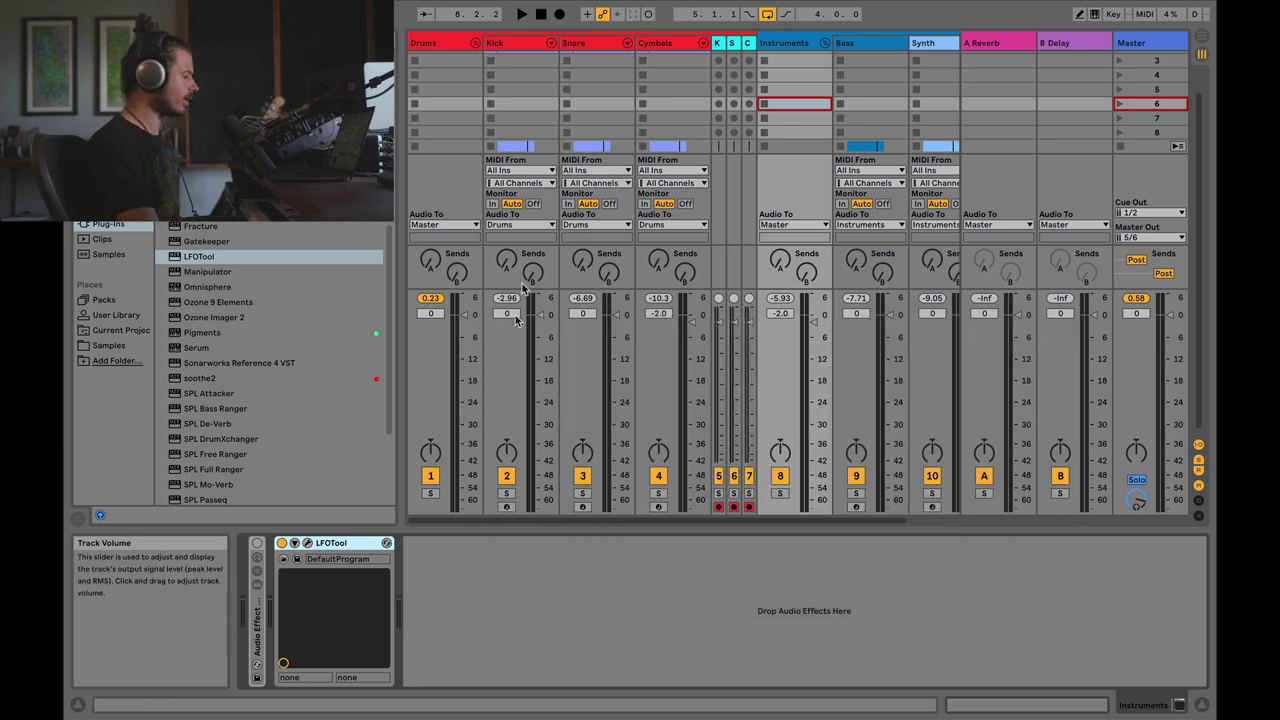
# Step: Switch to the Arrangement View and show the looped drum and instrument clips
pyautogui.press('Tab')
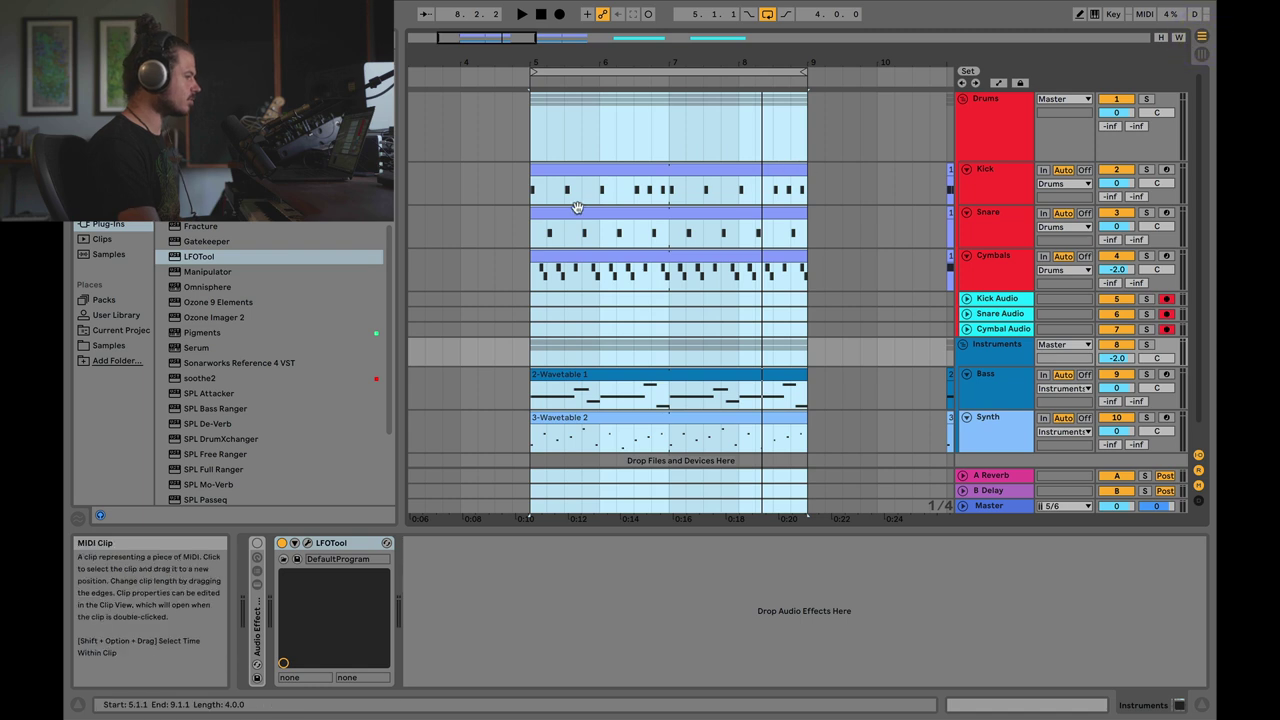
pyautogui.click(537, 229)
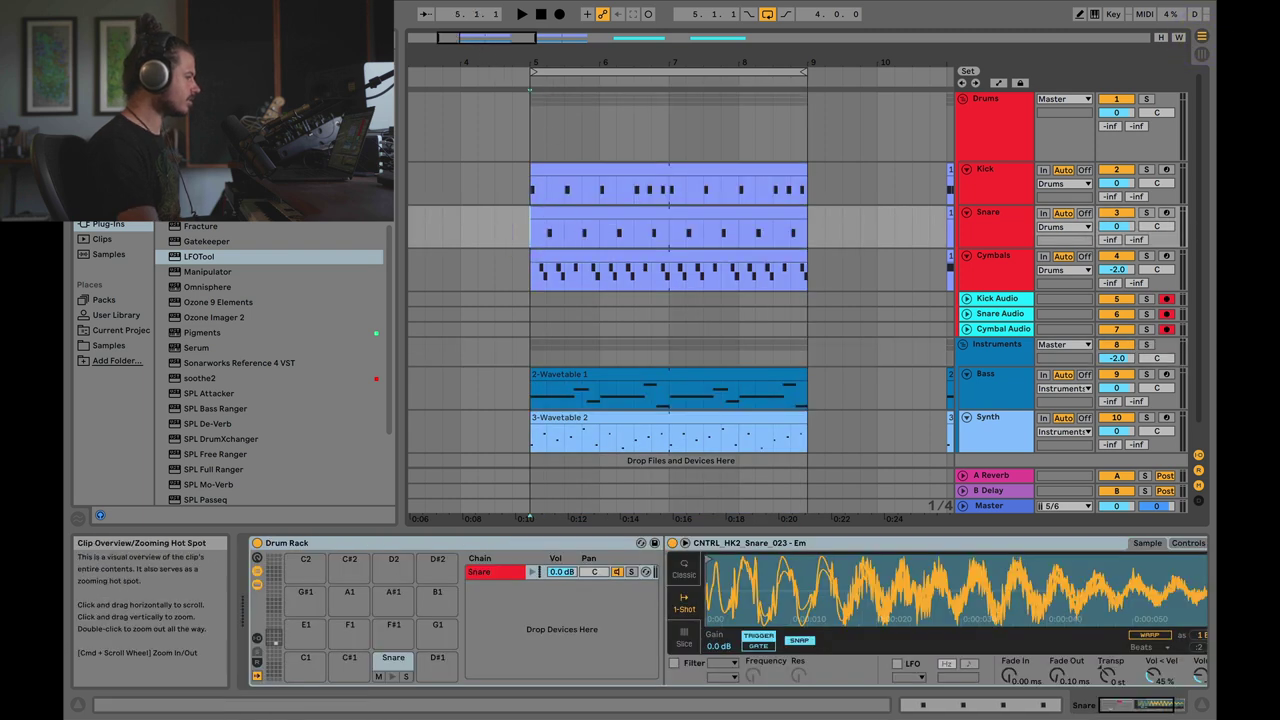
pyautogui.moveTo(476, 39); pyautogui.dragTo(585, 218)
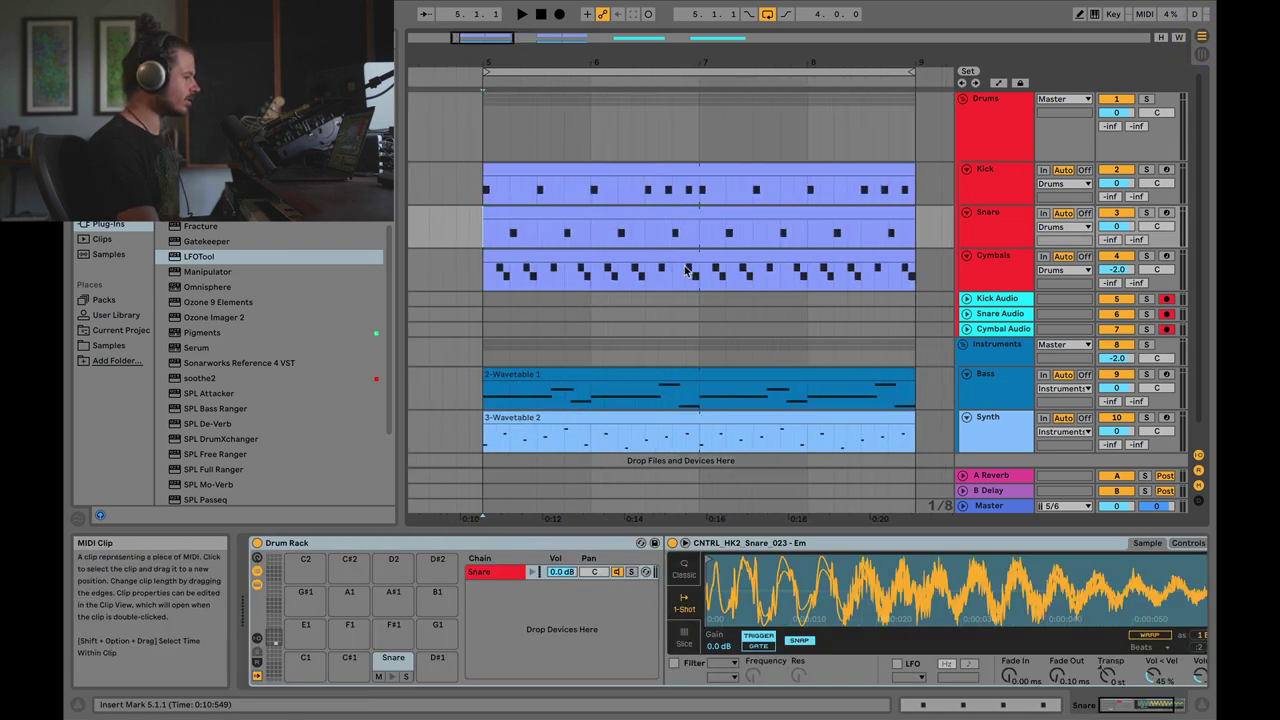
# Step: Look through the devices on the Kick, Snare and Cymbals tracks
pyautogui.click(988, 170)
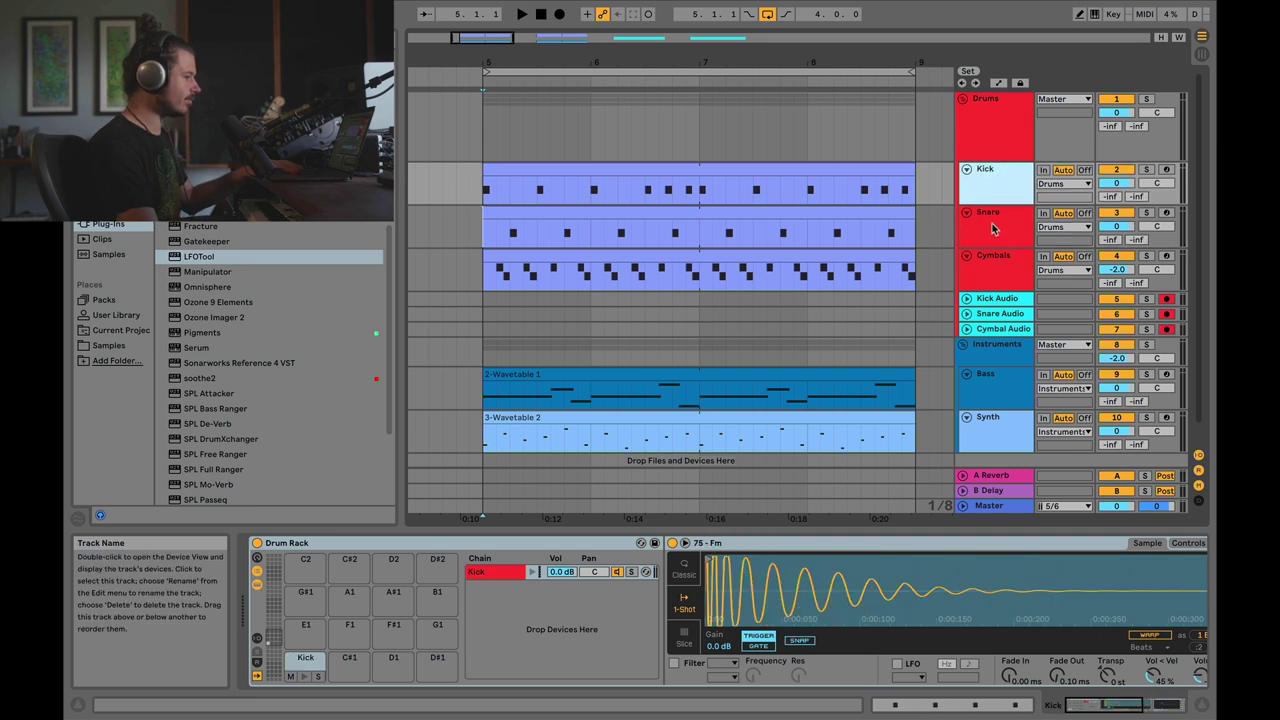
pyautogui.click(991, 226)
pyautogui.click(994, 276)
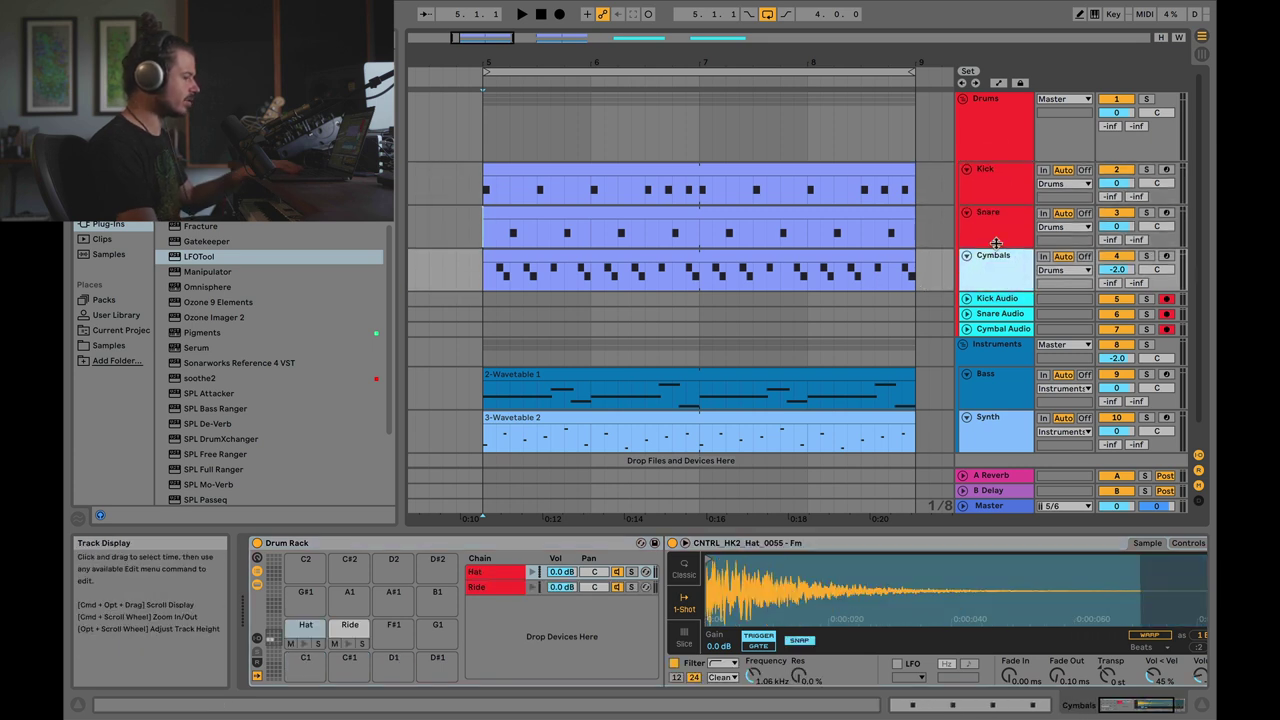
pyautogui.click(997, 226)
pyautogui.click(1001, 177)
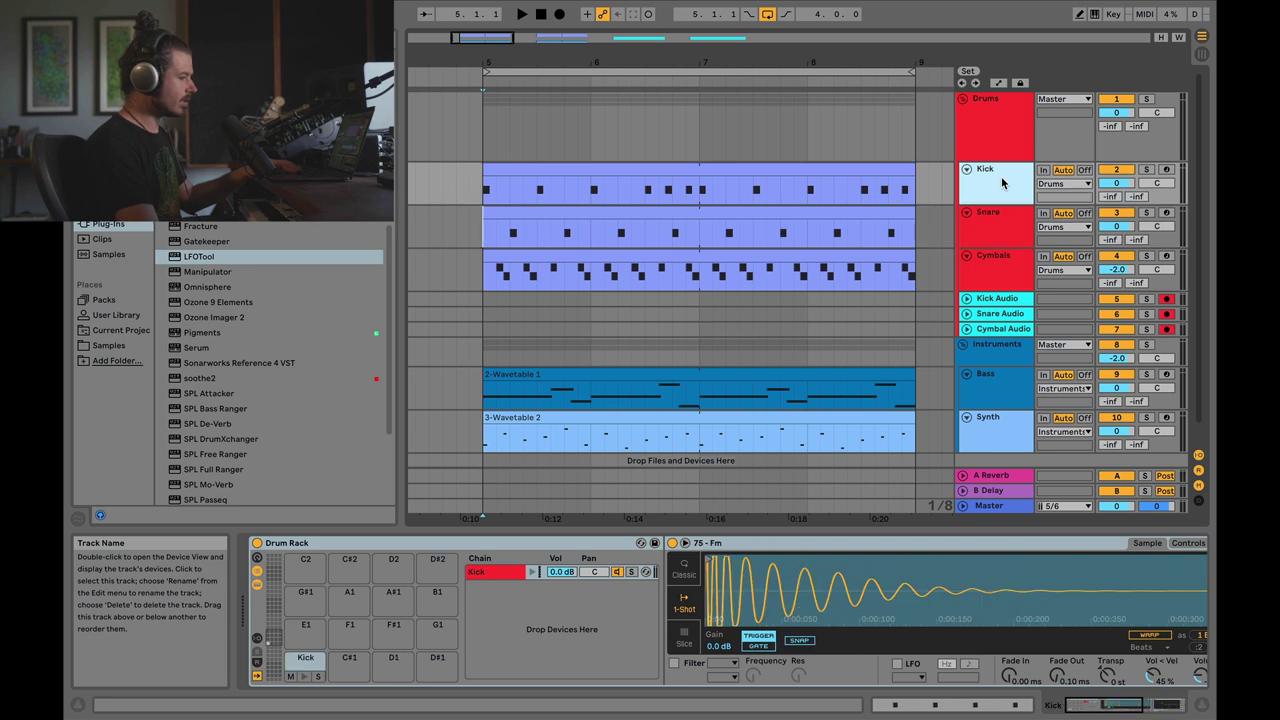
pyautogui.click(997, 231)
pyautogui.click(995, 188)
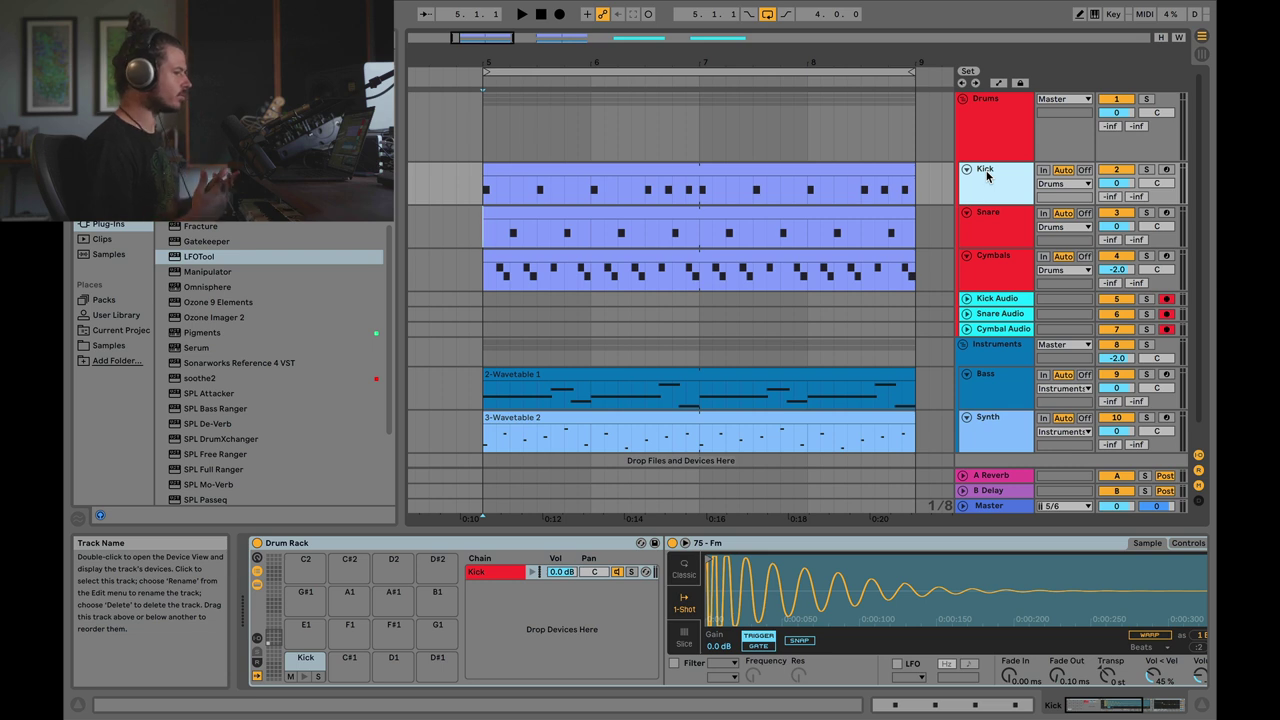
# Step: Insert a MIDI track below Kick and copy the Kick clip onto it at bar 5
pyautogui.rightClick(997, 181)
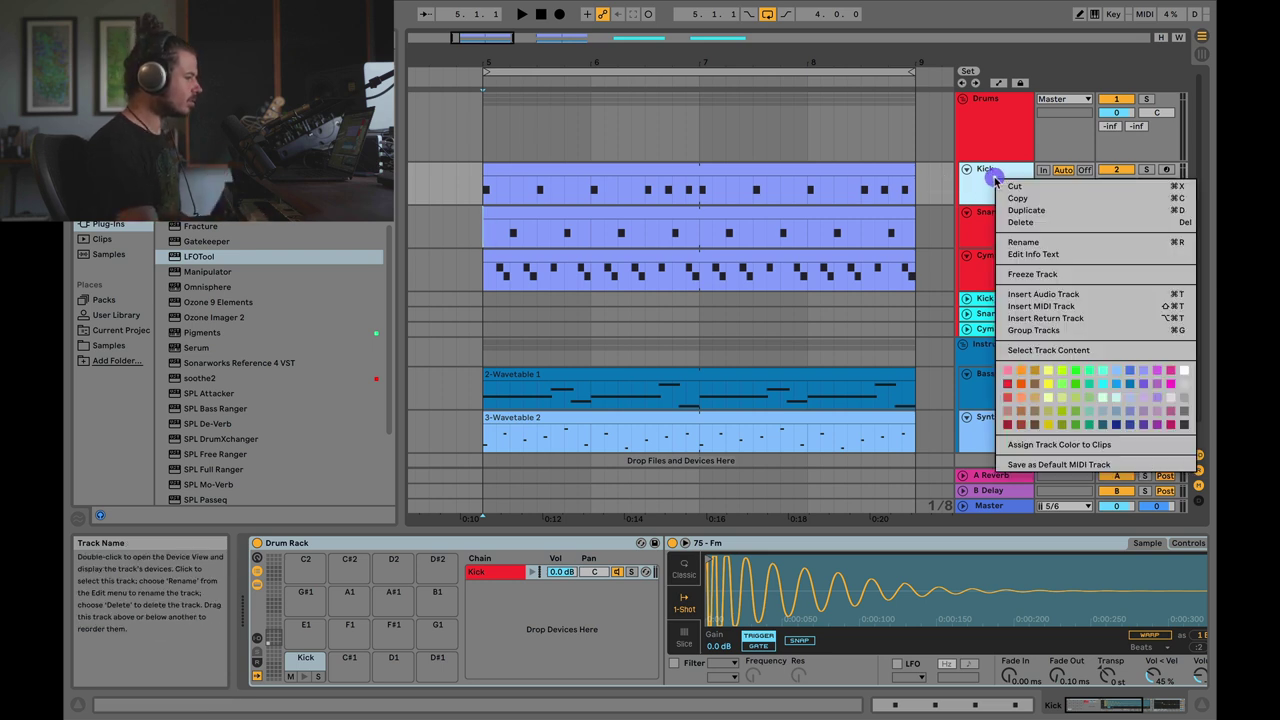
pyautogui.click(1040, 306)
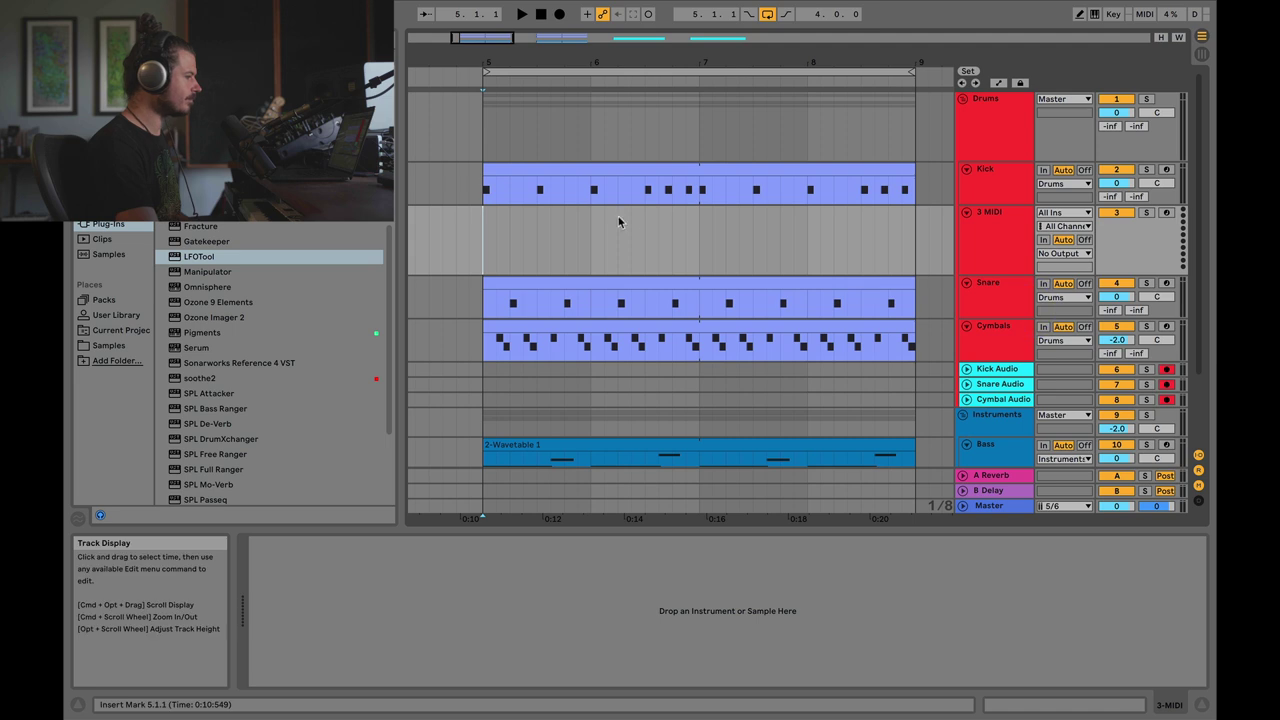
pyautogui.click(588, 173)
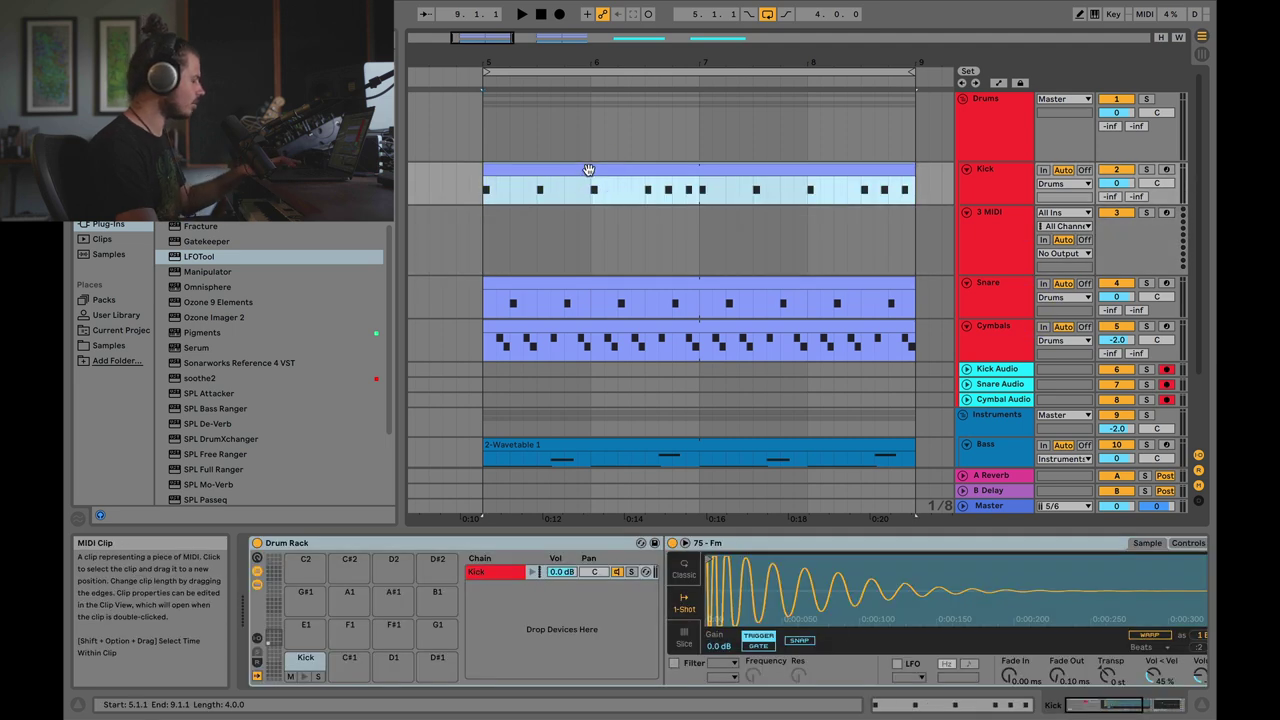
pyautogui.moveTo(588, 170); pyautogui.dragTo(584, 212)
pyautogui.click(583, 172)
pyautogui.click(579, 211)
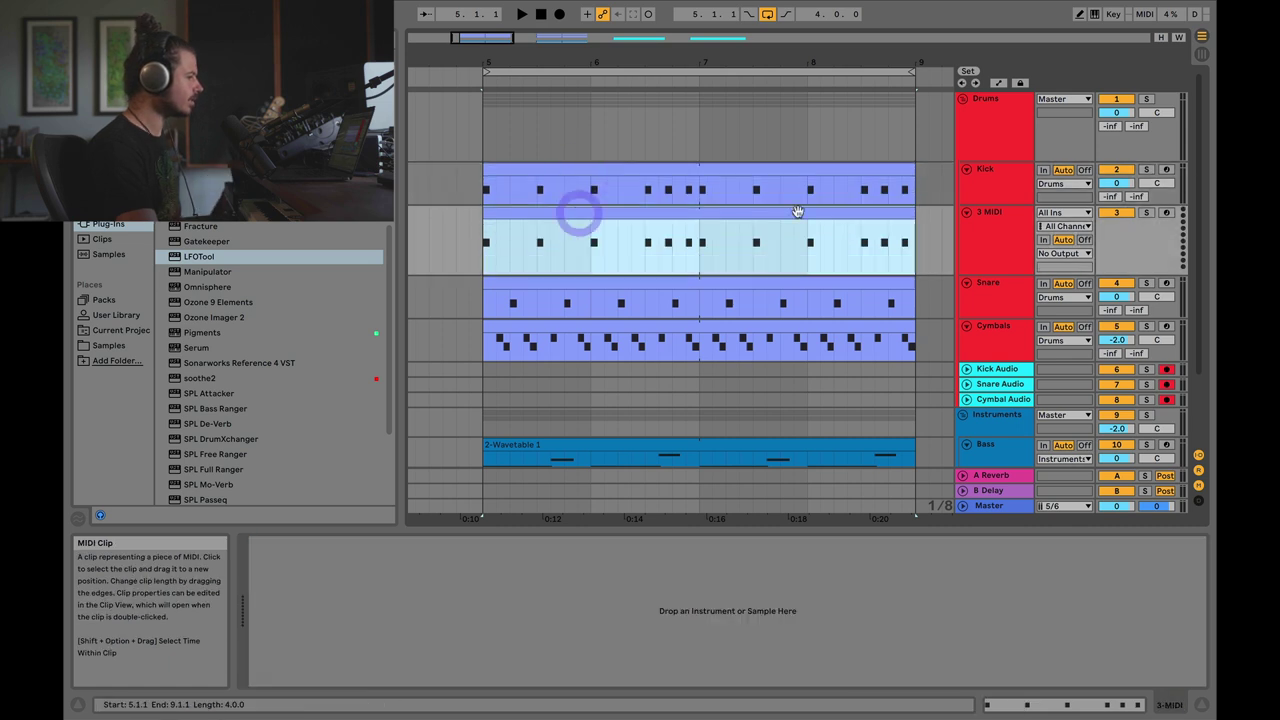
# Step: Try routing the new MIDI track's output to Instruments, and return it to No Output
pyautogui.click(1067, 256)
pyautogui.click(1068, 256)
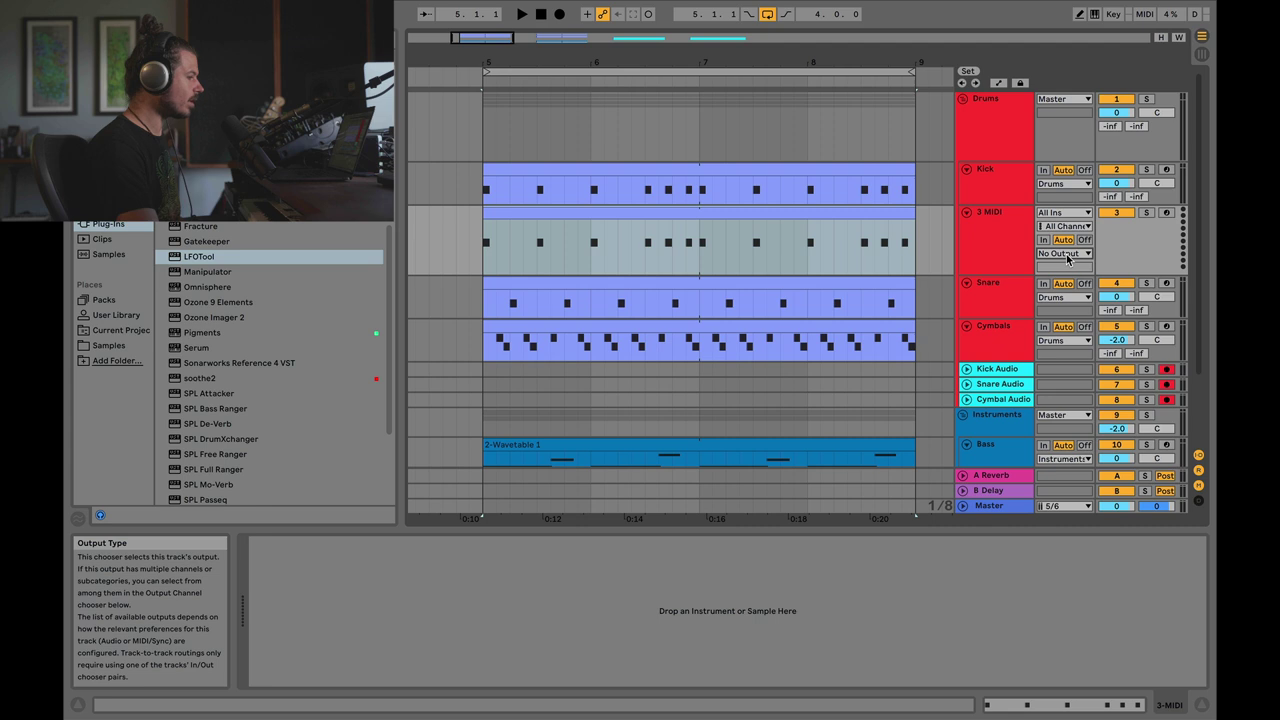
pyautogui.click(1066, 255)
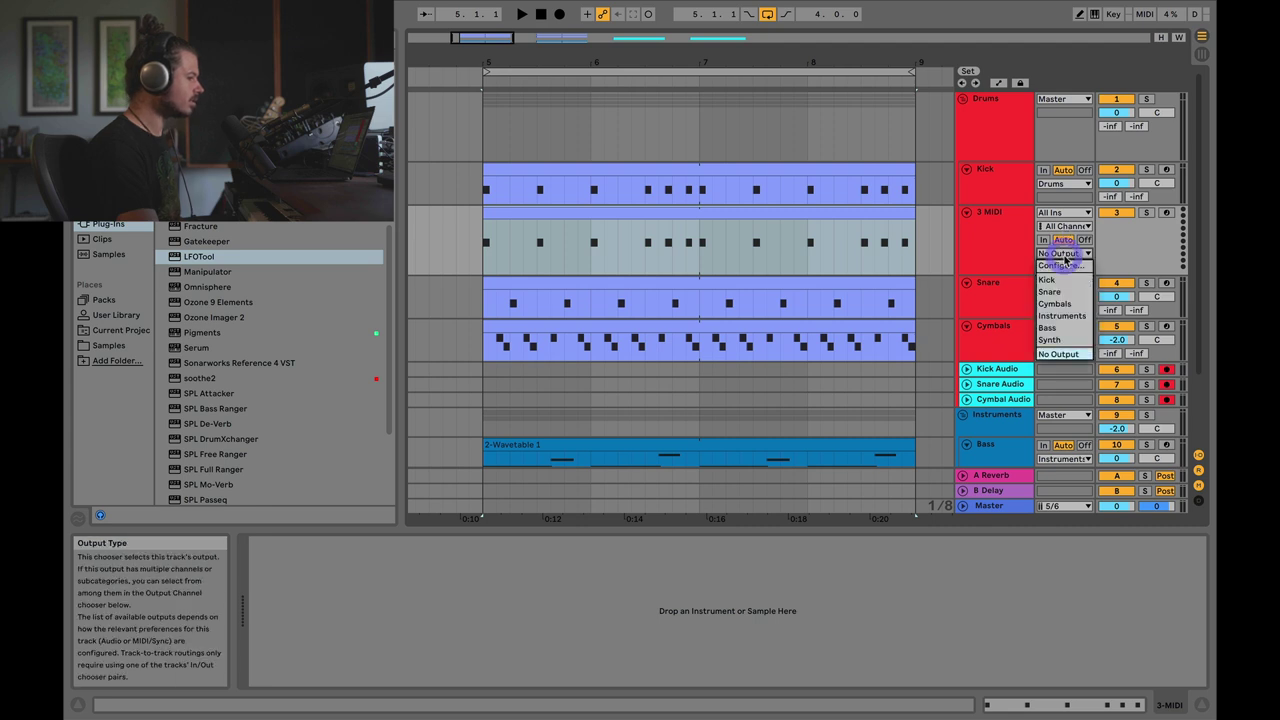
pyautogui.click(1061, 315)
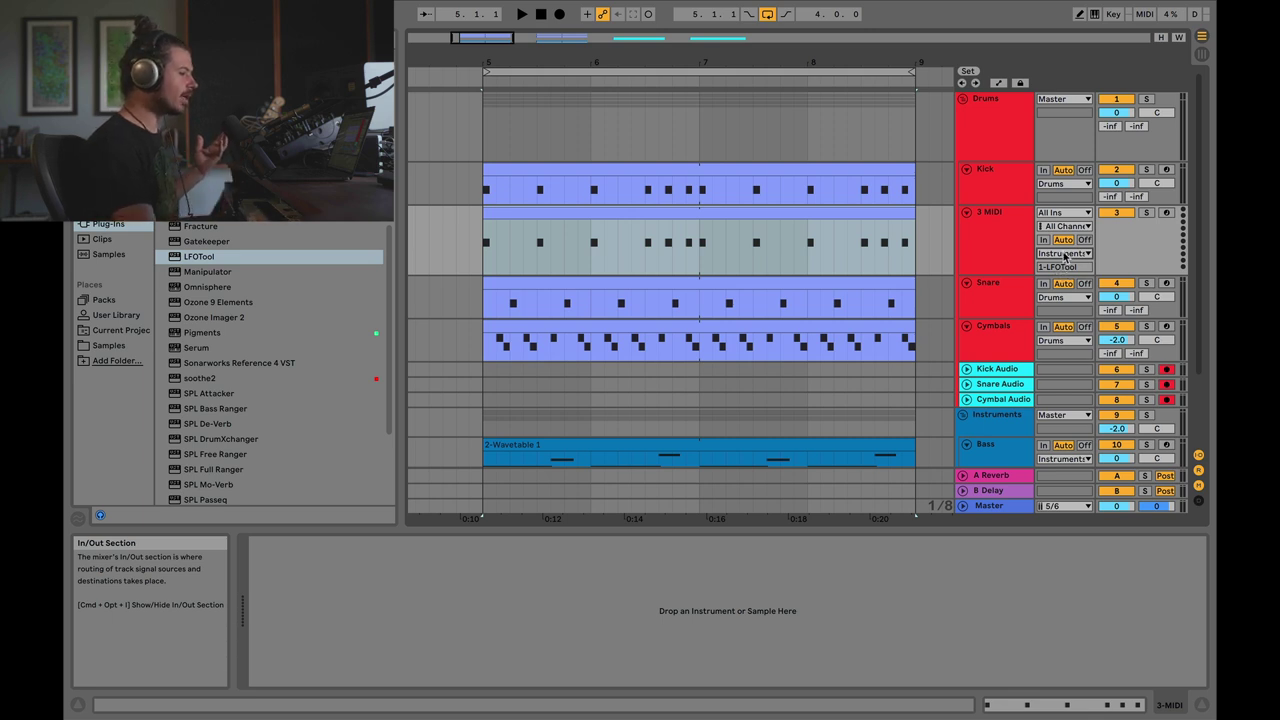
pyautogui.click(1065, 254)
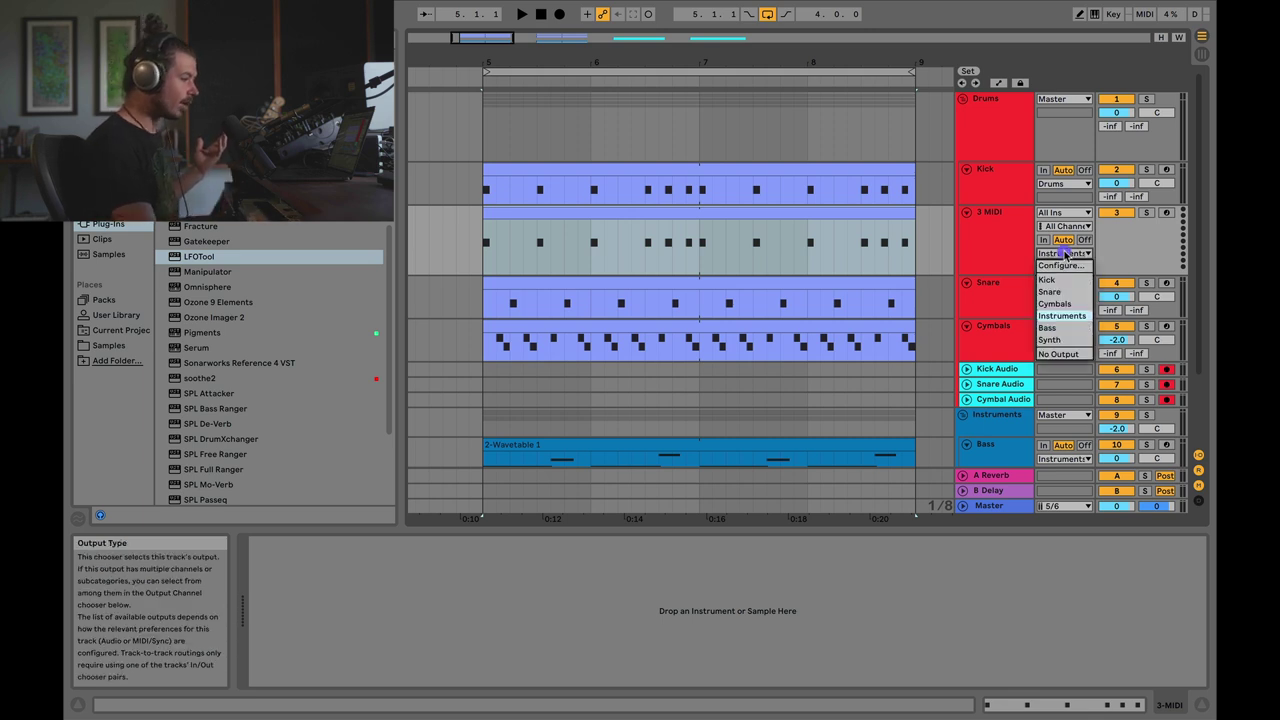
pyautogui.click(1060, 354)
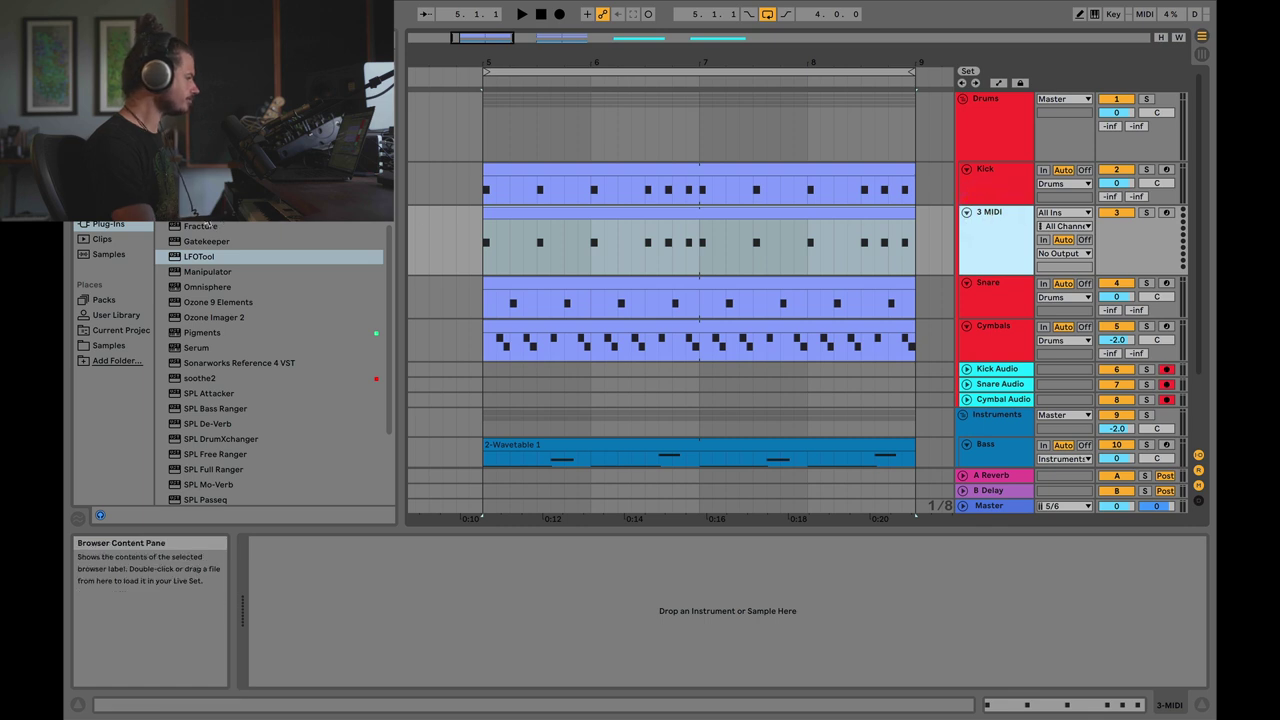
# Step: Add an External Instrument to the new MIDI track and send its MIDI to Instruments
pyautogui.click(116, 162)
pyautogui.click(180, 133)
pyautogui.moveTo(178, 137); pyautogui.dragTo(550, 245)
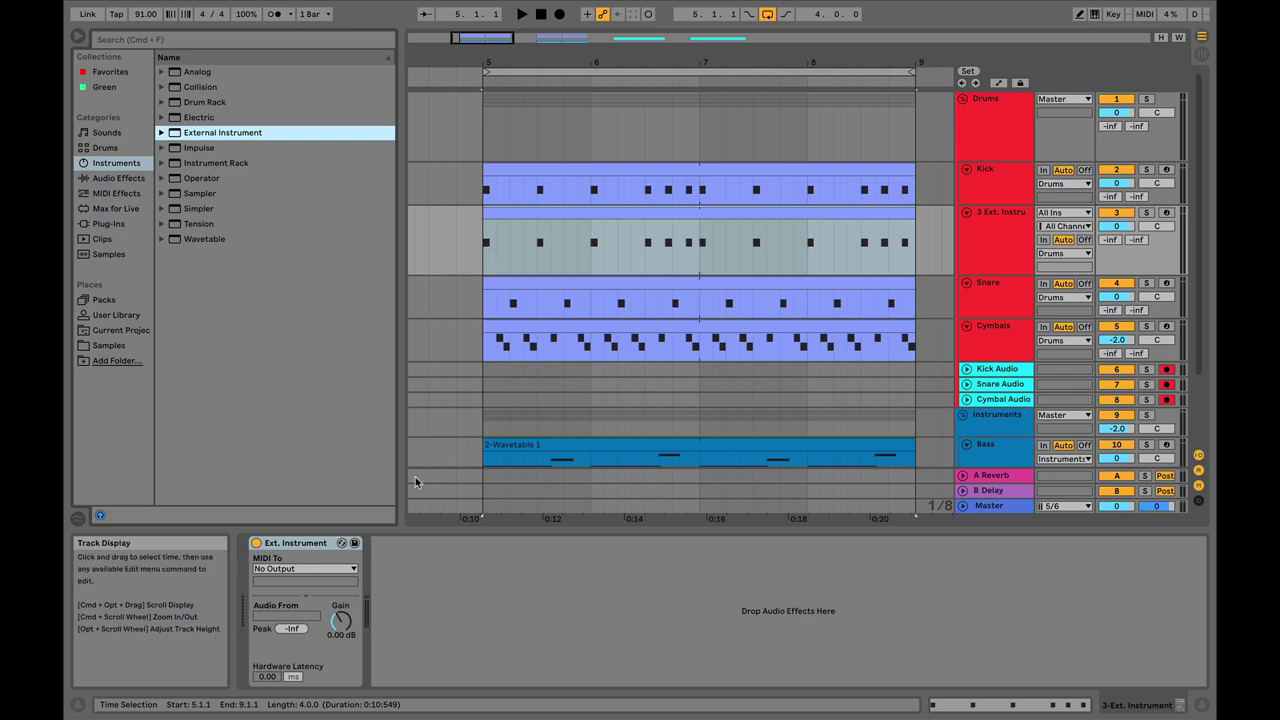
pyautogui.click(279, 569)
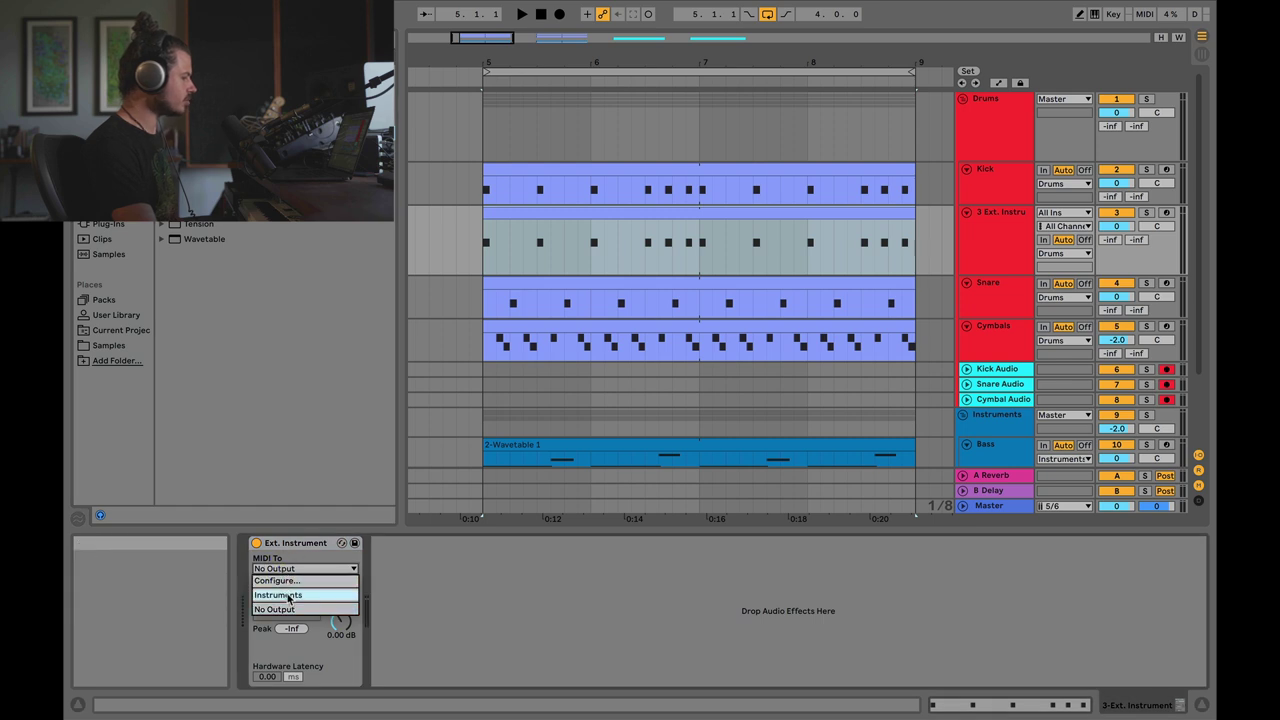
pyautogui.click(287, 595)
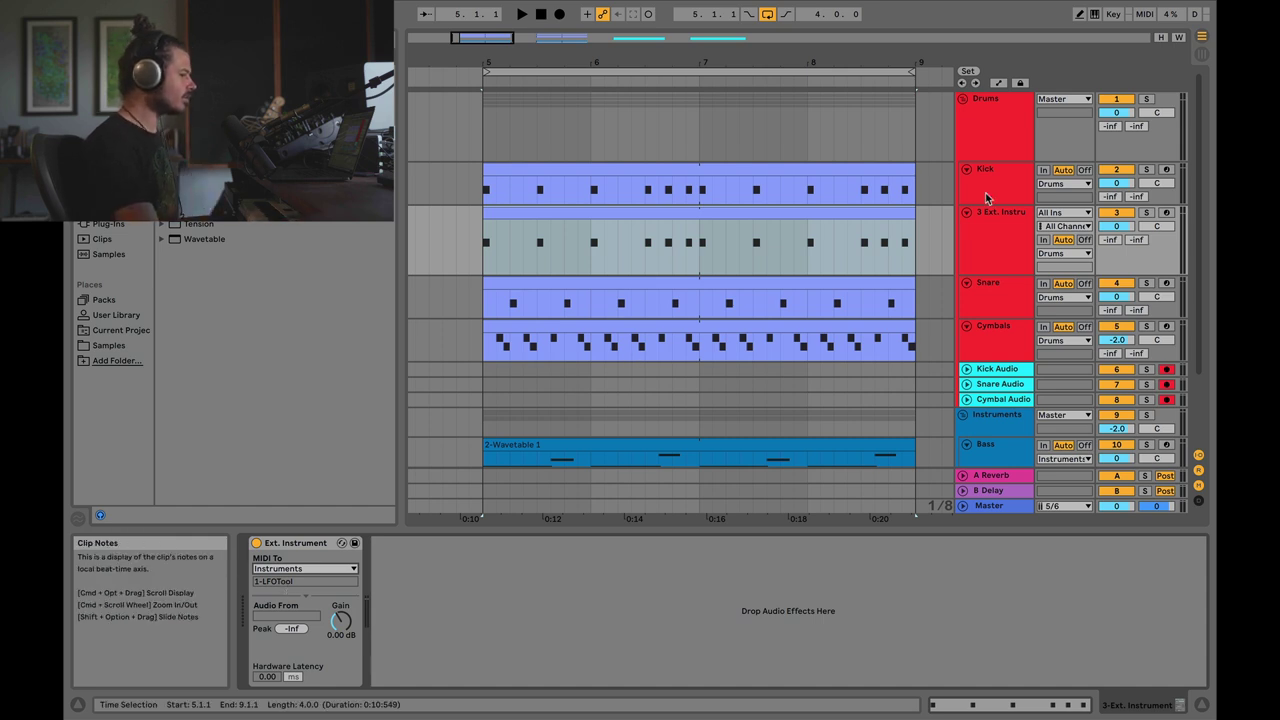
# Step: Select the Instruments group and open its LFOTool plug-in window
pyautogui.click(1005, 245)
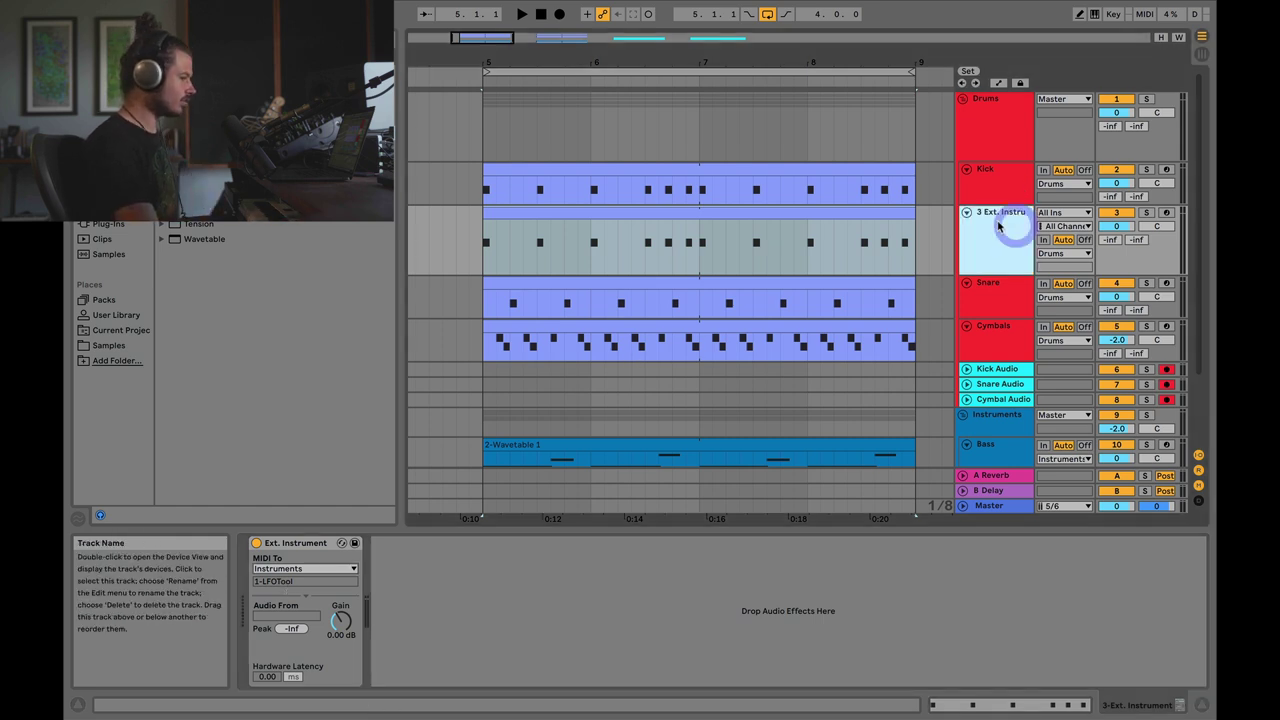
pyautogui.click(1005, 429)
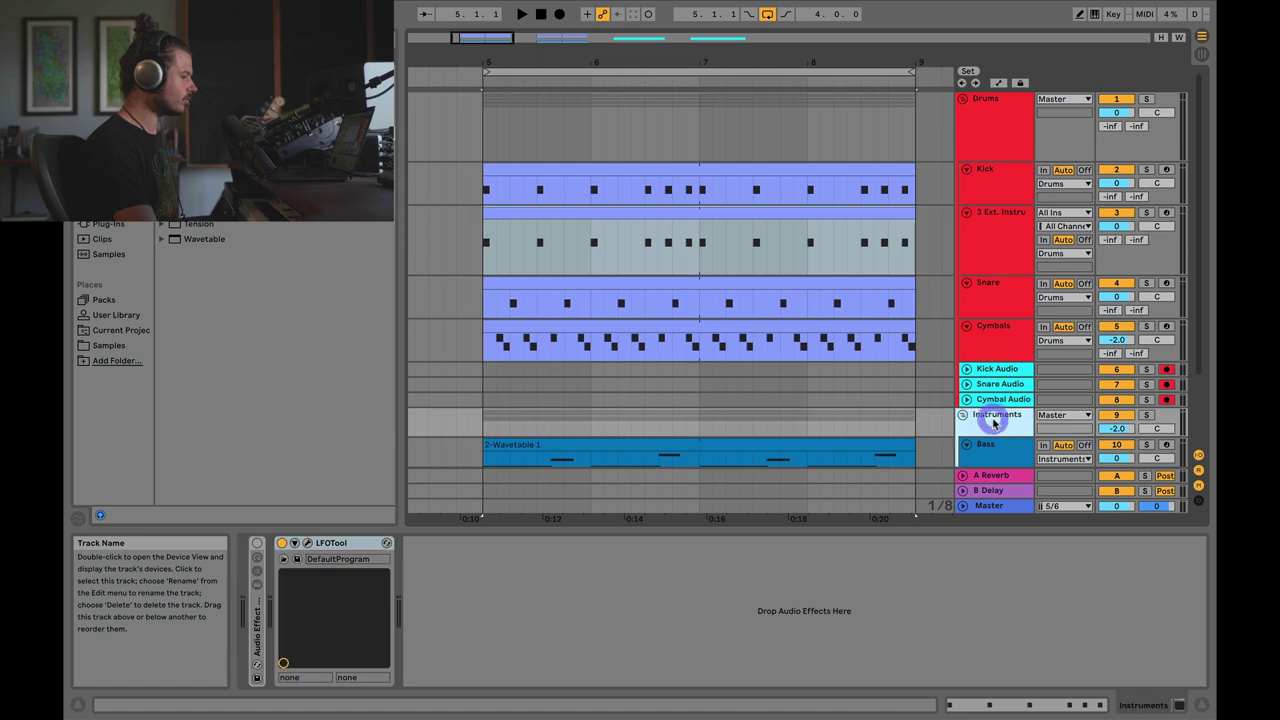
pyautogui.click(309, 543)
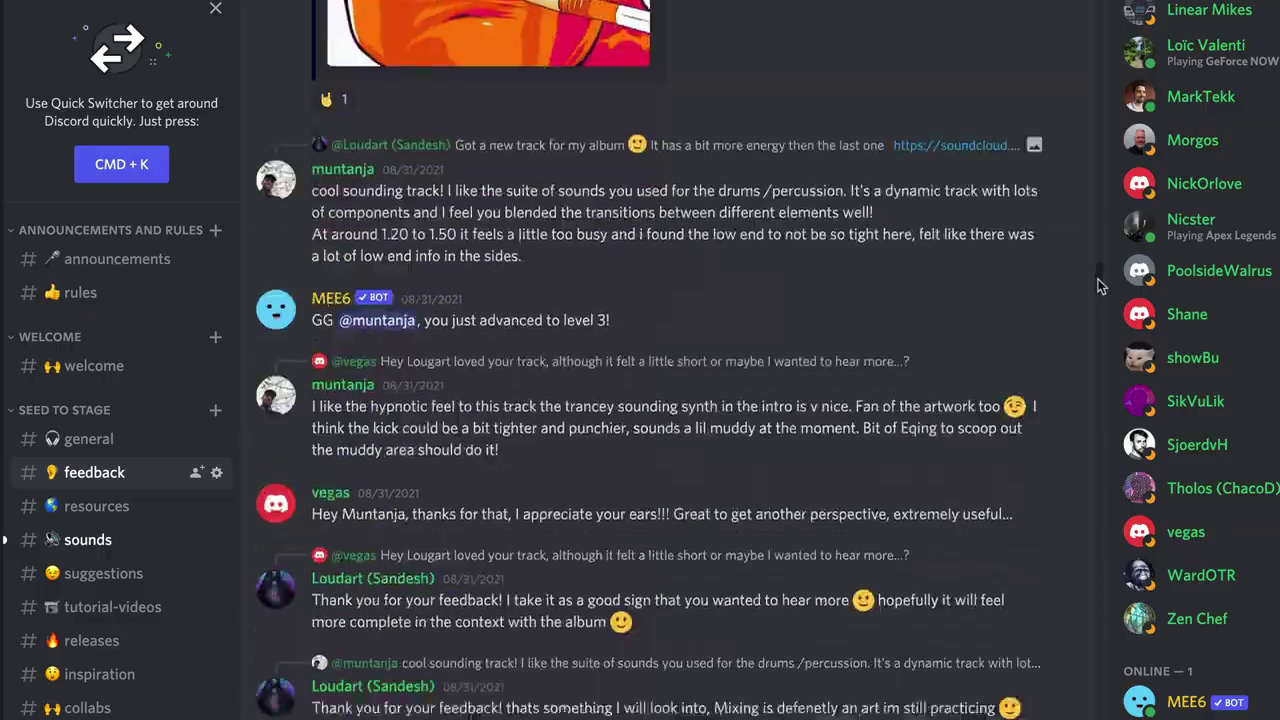
pyautogui.scroll(-15, 1098, 300)
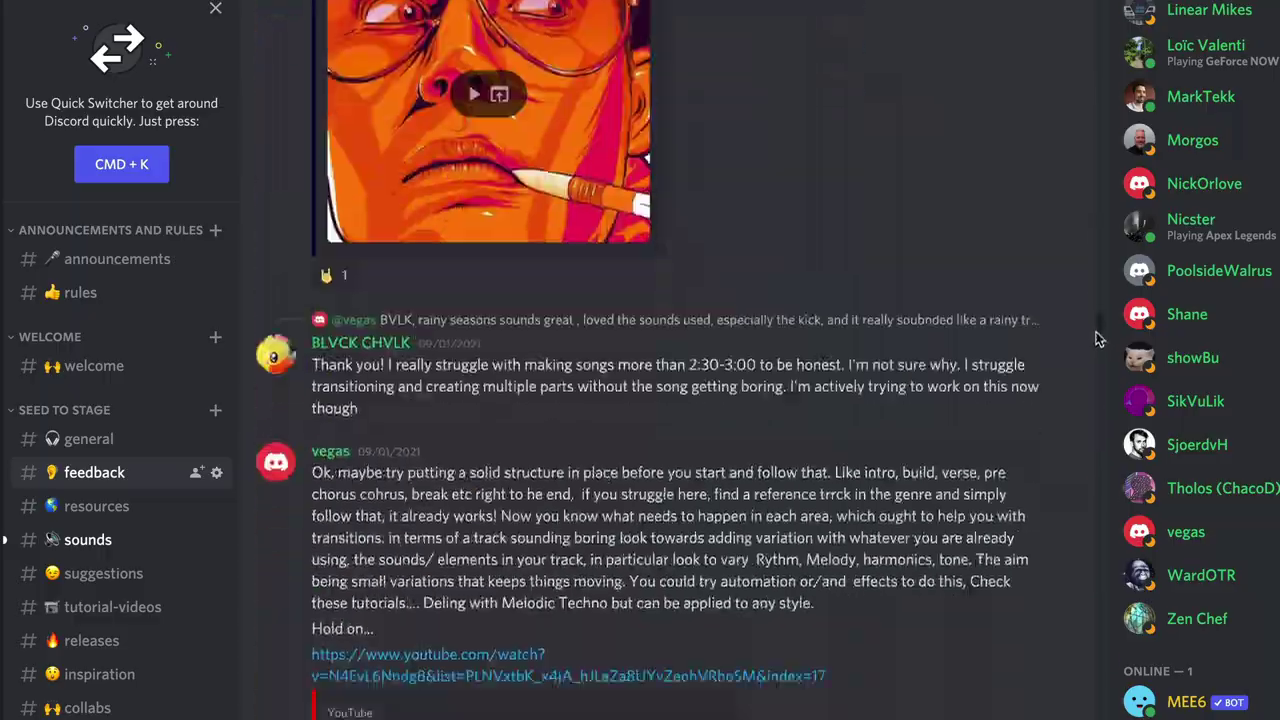
pyautogui.scroll(-20, 1098, 360)
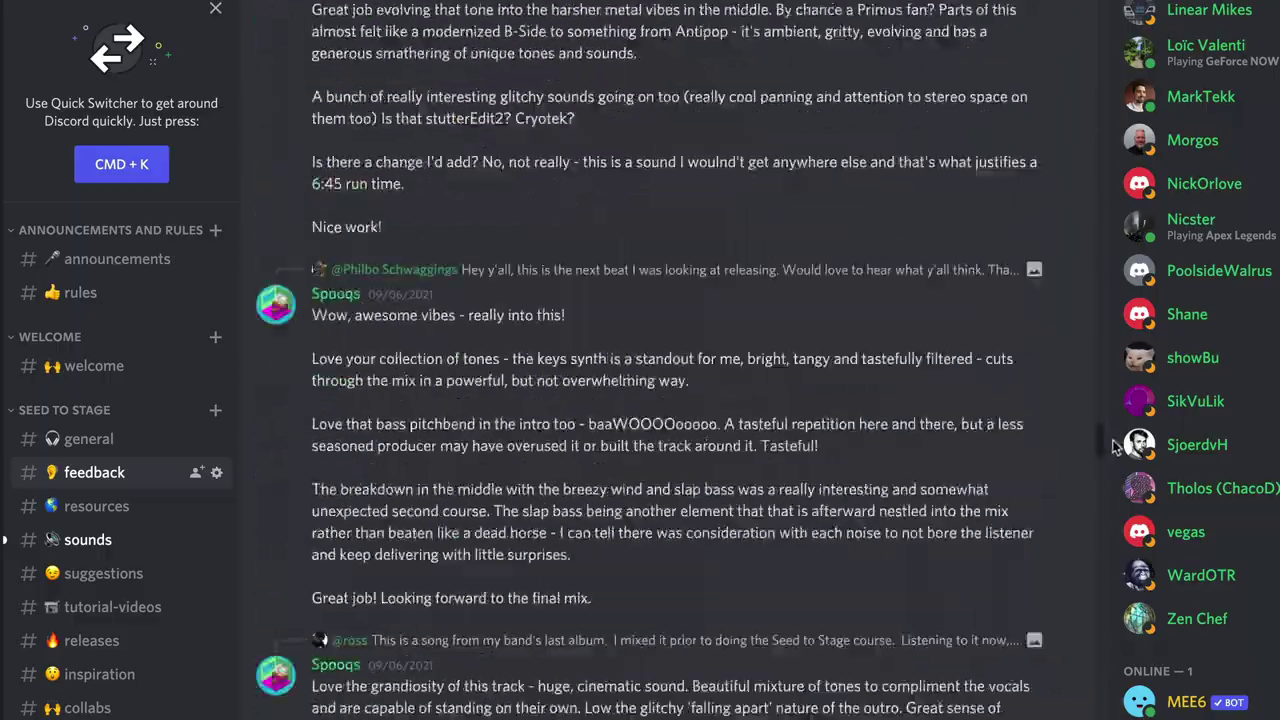
pyautogui.scroll(-8, 1118, 468)
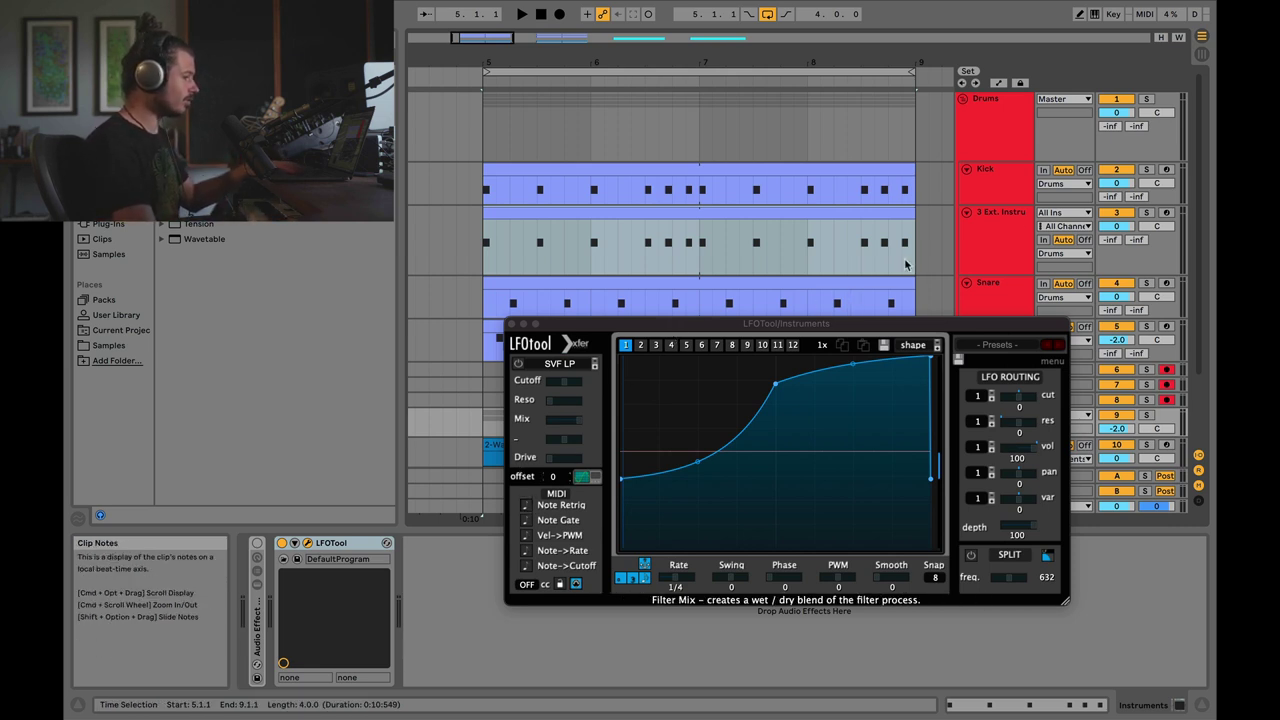
pyautogui.moveTo(960, 324); pyautogui.dragTo(829, 204)
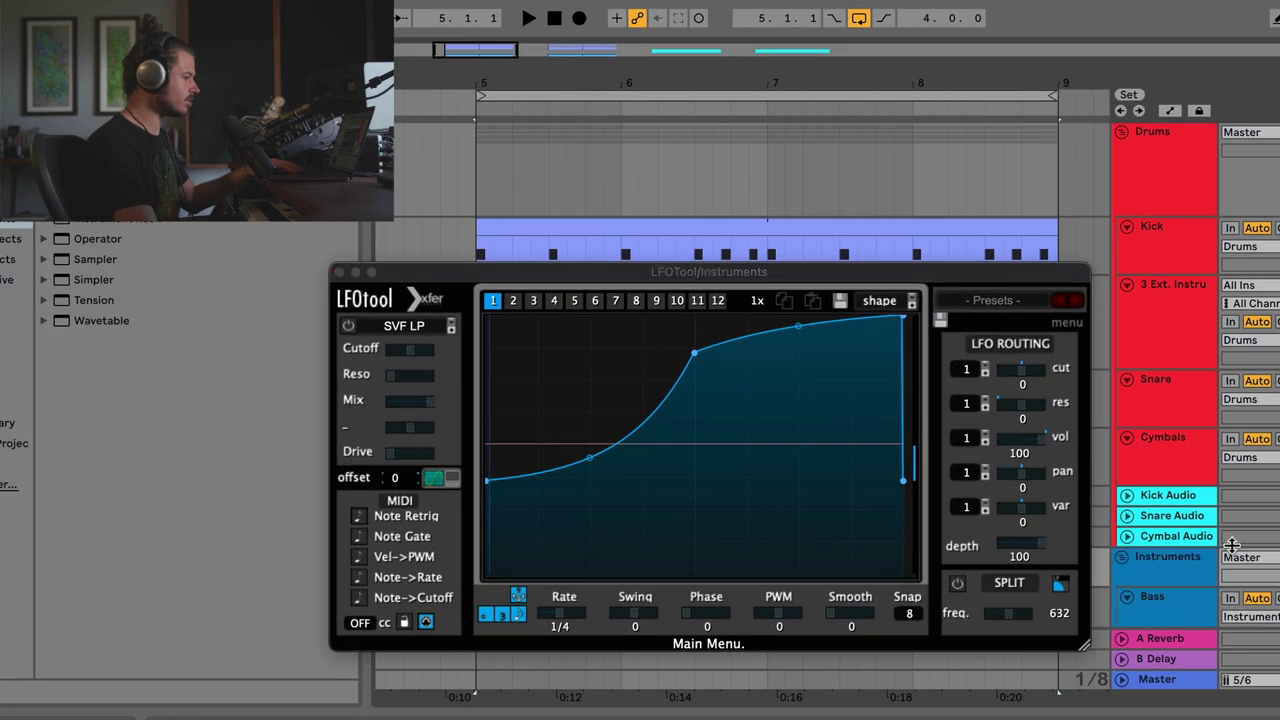
# Step: Audition the loop and reshape the LFOTool curve to reach full volume about a quarter of the way through the cycle
pyautogui.press('space')
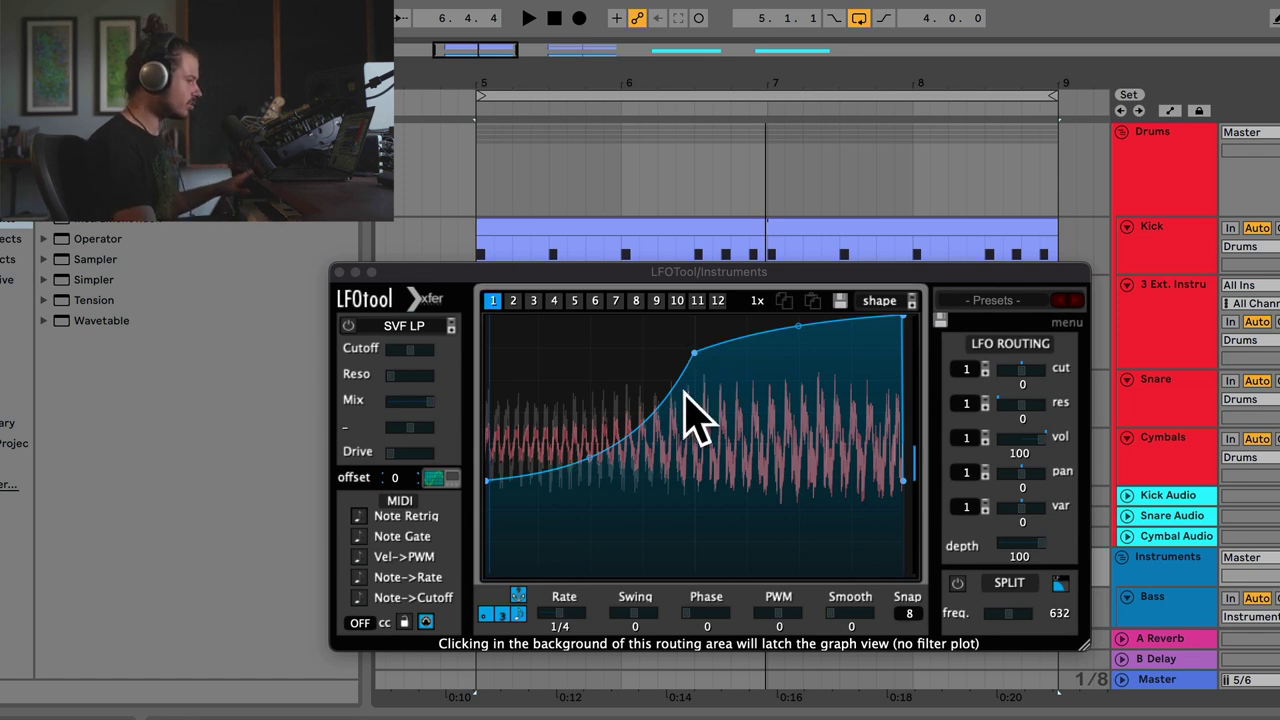
pyautogui.moveTo(697, 357); pyautogui.dragTo(581, 318)
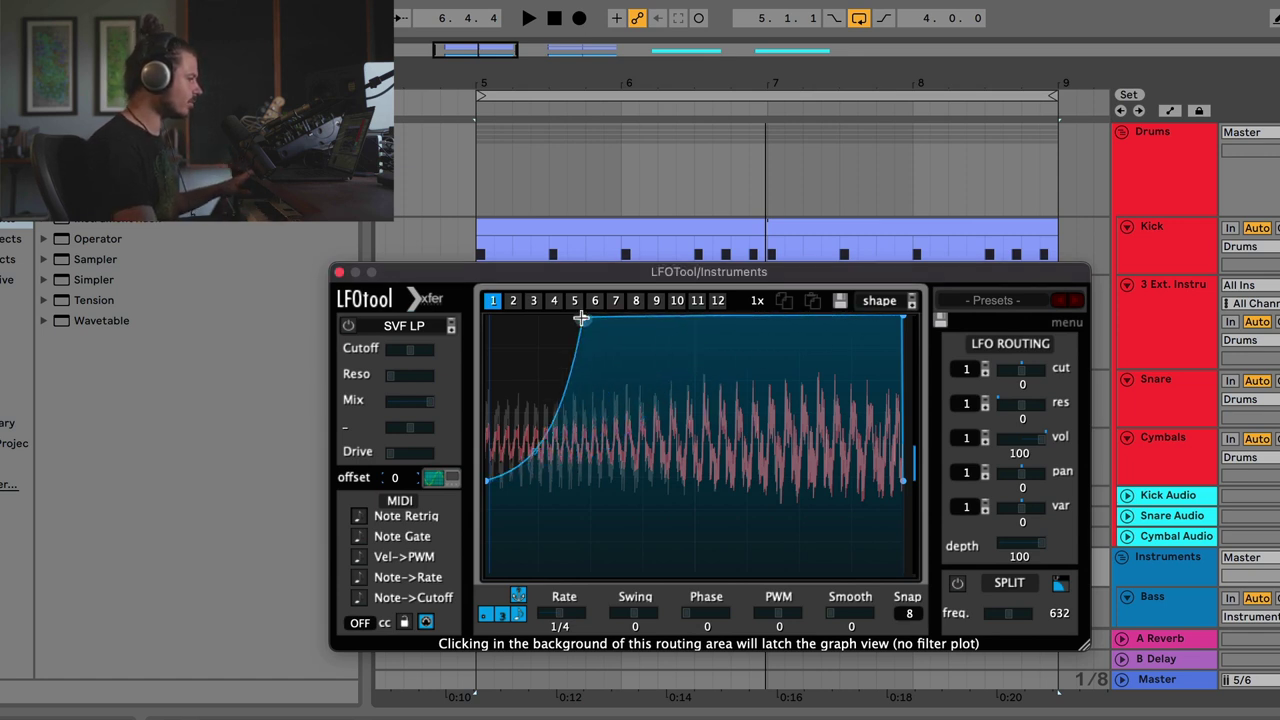
pyautogui.press('space')
pyautogui.moveTo(560, 620)
pyautogui.mouseDown()
pyautogui.moveTo(590, 618)
pyautogui.moveTo(538, 618)
pyautogui.moveTo(562, 620)
pyautogui.mouseUp()
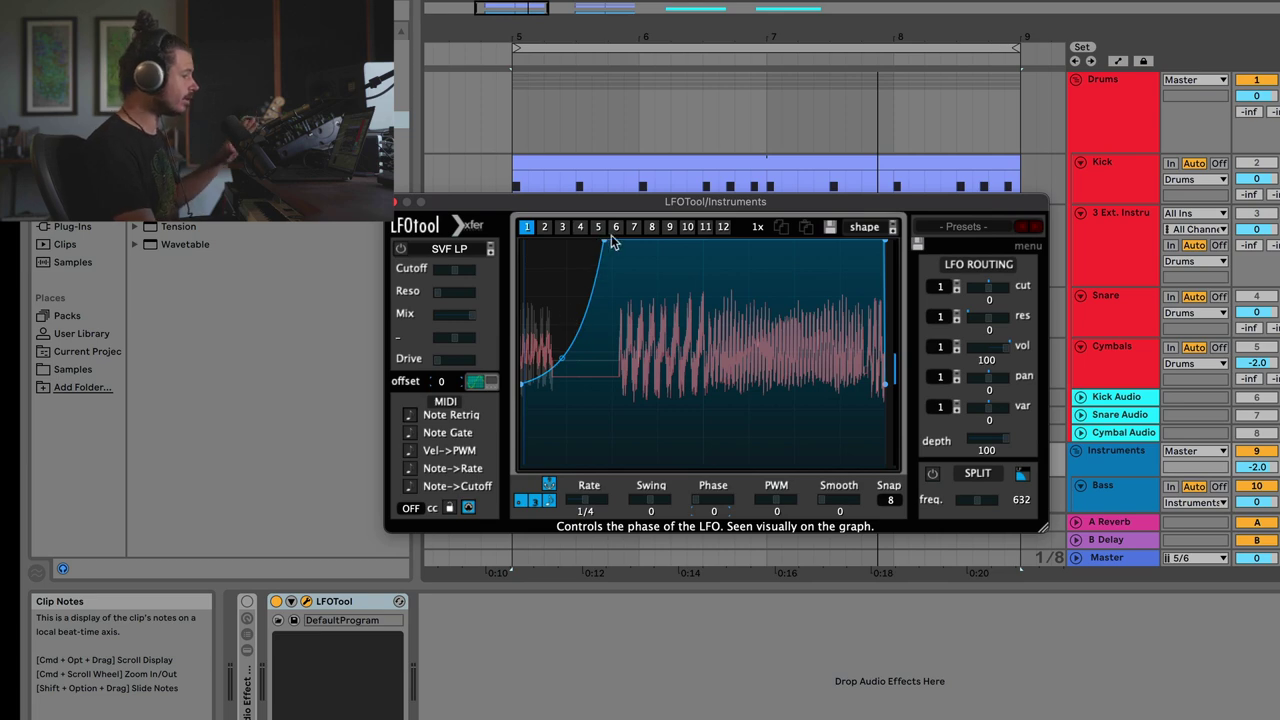
# Step: Enable Note Retrig in LFOTool, drop the curve's start point to the bottom and shorten its rise
pyautogui.moveTo(642, 203); pyautogui.dragTo(734, 336)
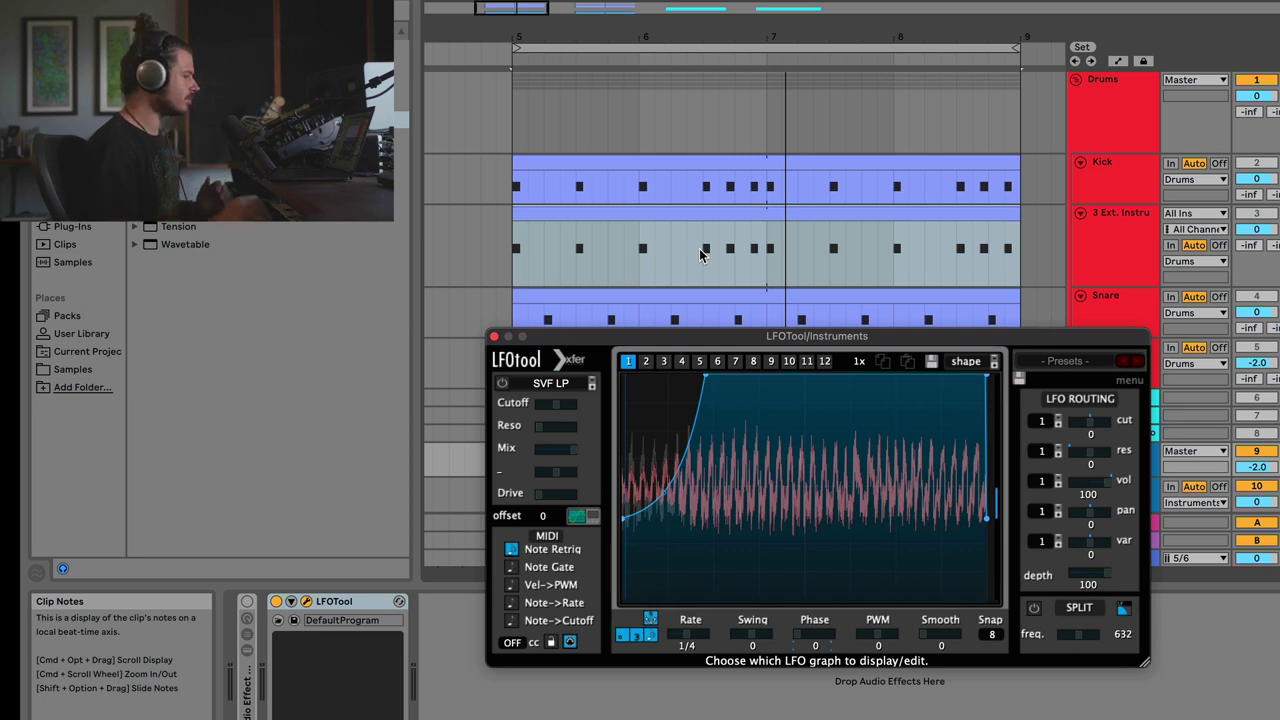
pyautogui.click(511, 551)
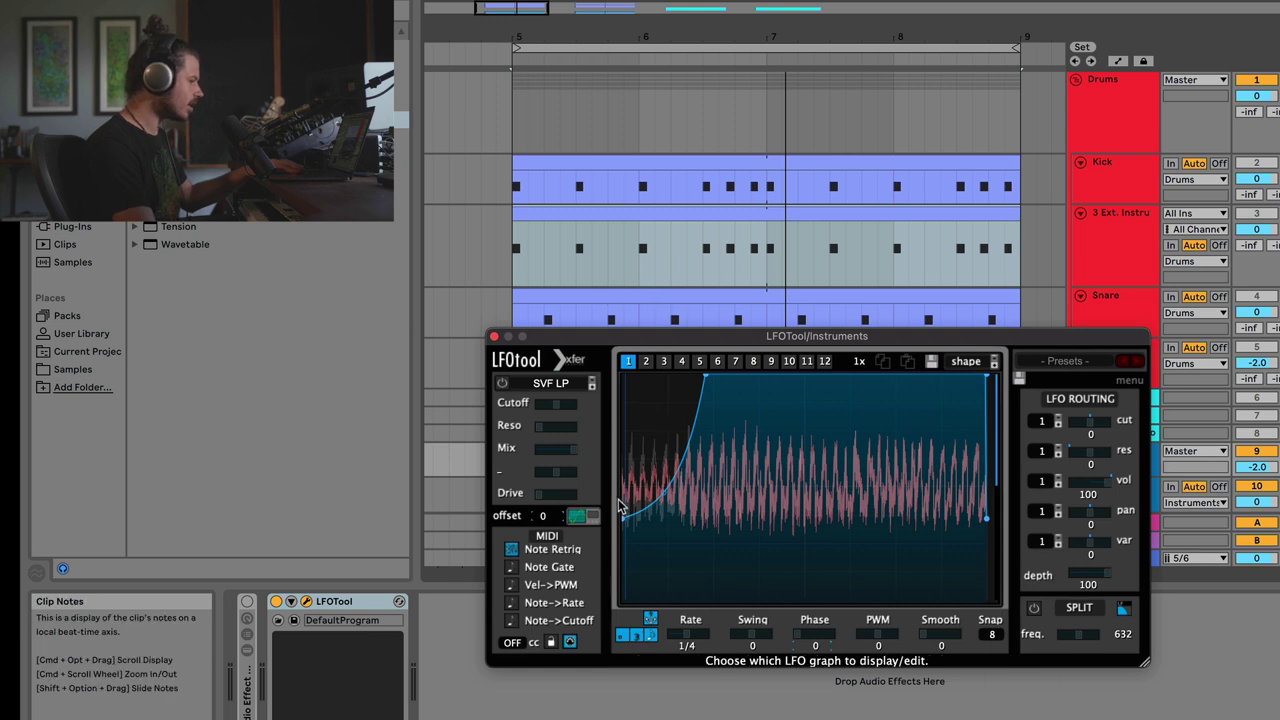
pyautogui.moveTo(622, 517); pyautogui.dragTo(622, 600)
pyautogui.moveTo(706, 378); pyautogui.dragTo(686, 375)
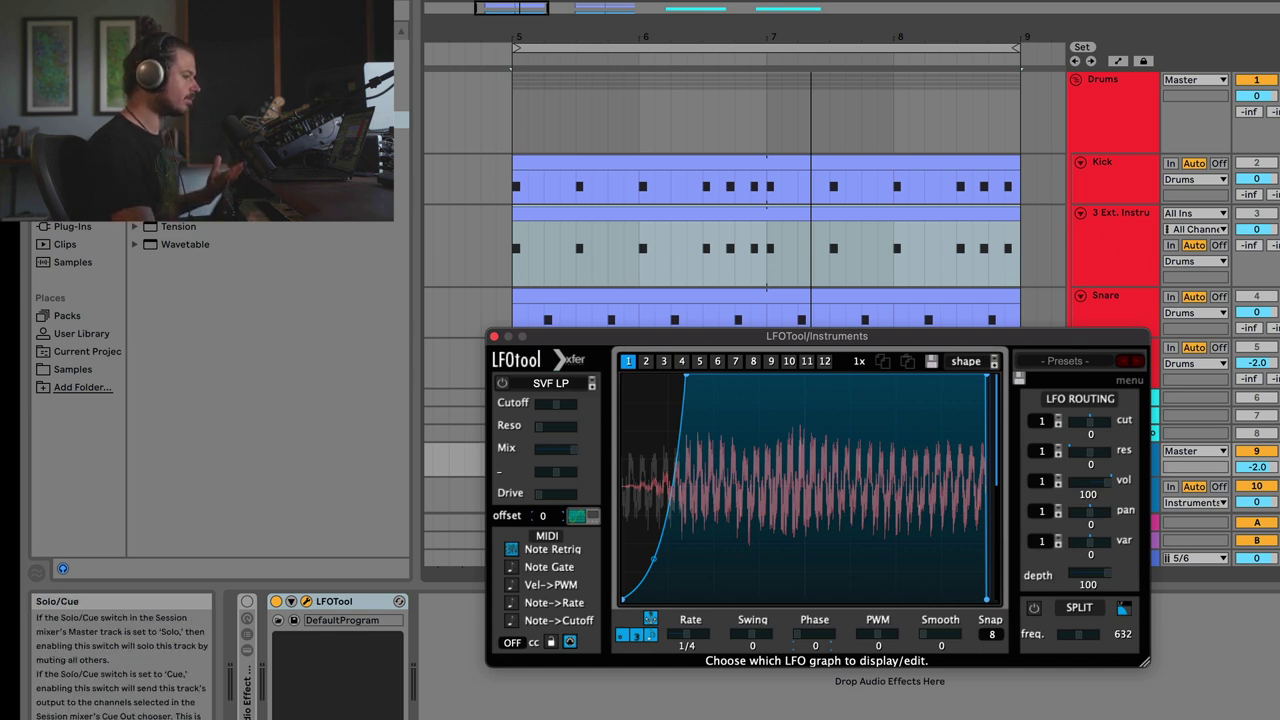
# Step: Unsolo Instruments, audition the loop with the drums, and raise the LFO curve's start point to about a third of the height
pyautogui.click(1279, 451)
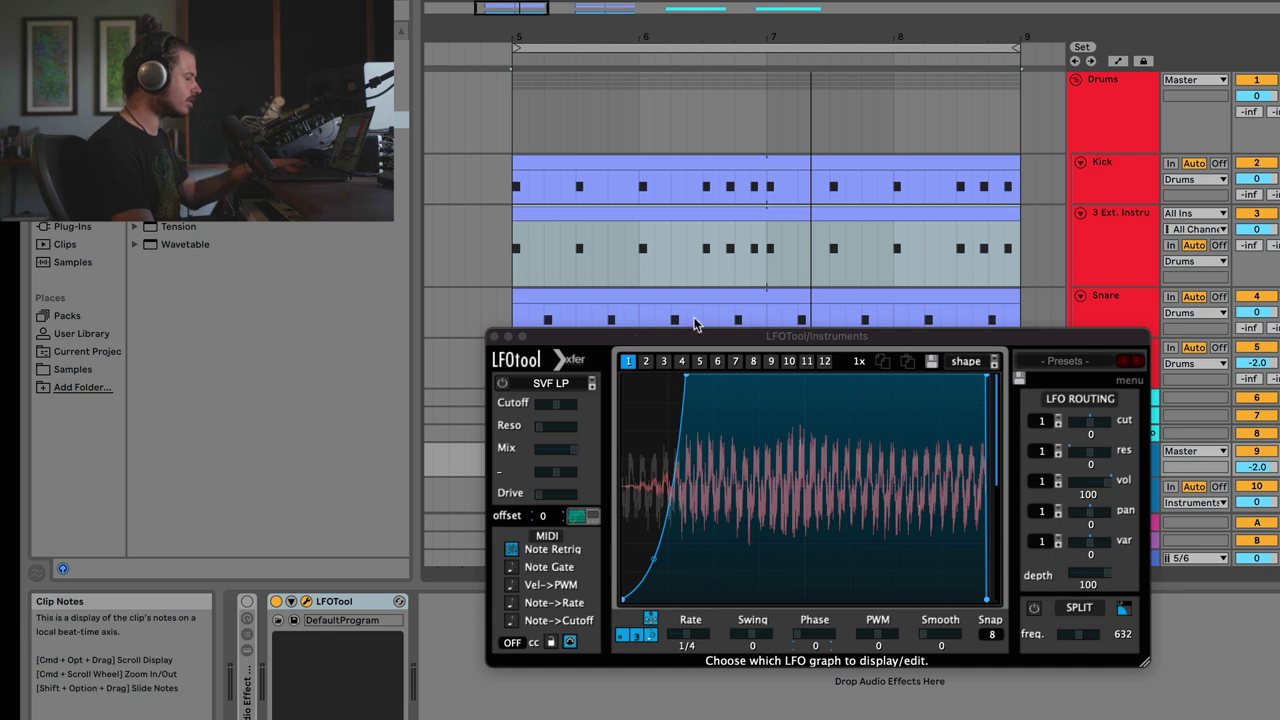
pyautogui.press('space')
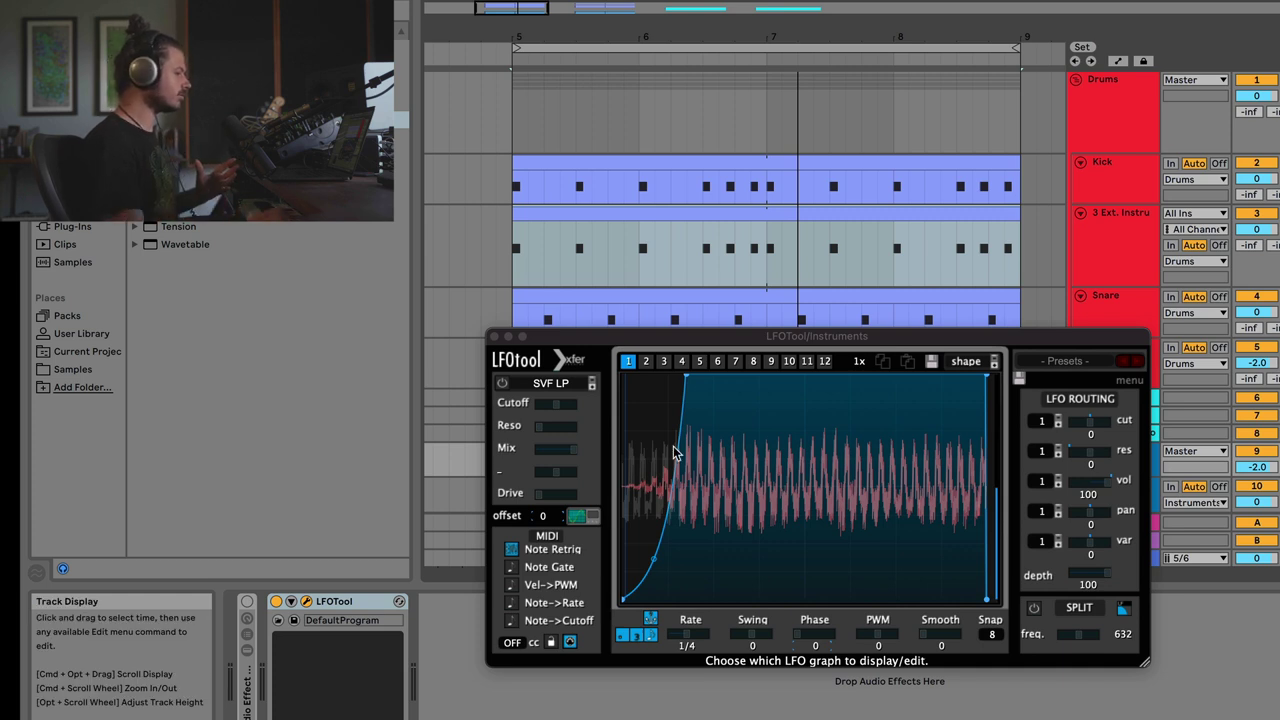
pyautogui.moveTo(624, 603); pyautogui.dragTo(601, 522)
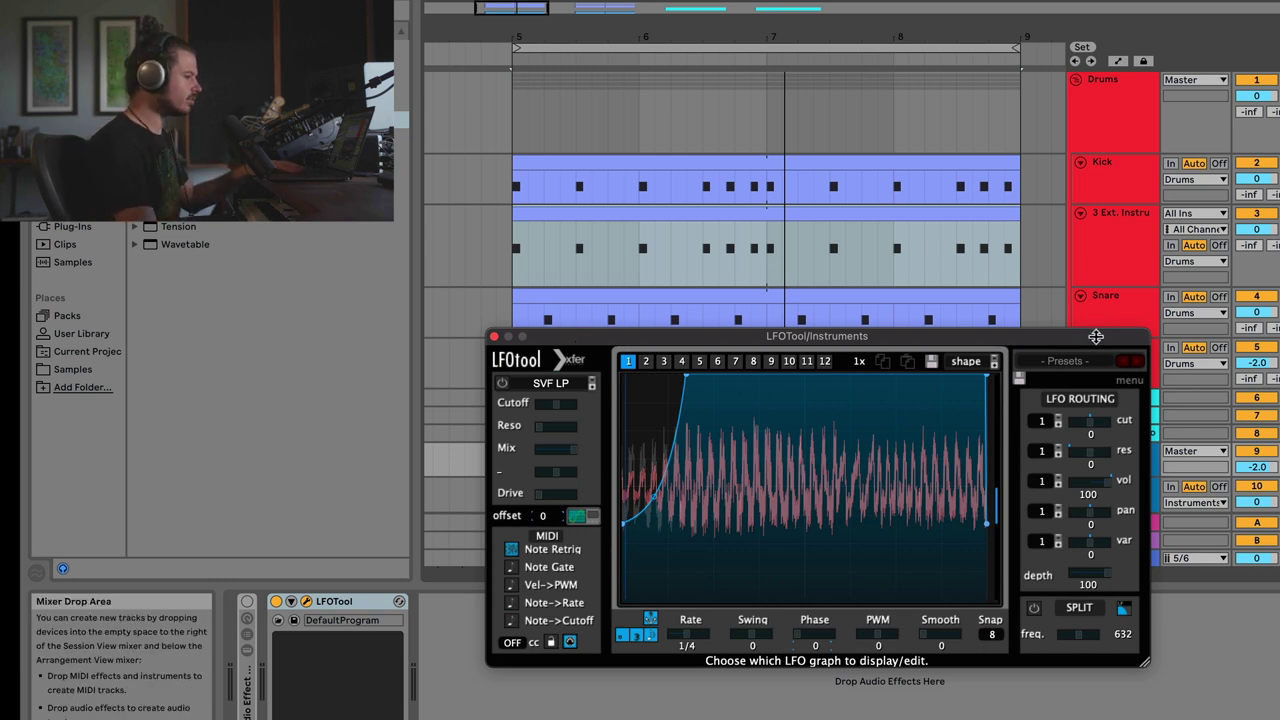
# Step: Set LFOTool's Smooth amount to 2
pyautogui.moveTo(1096, 336); pyautogui.dragTo(998, 334)
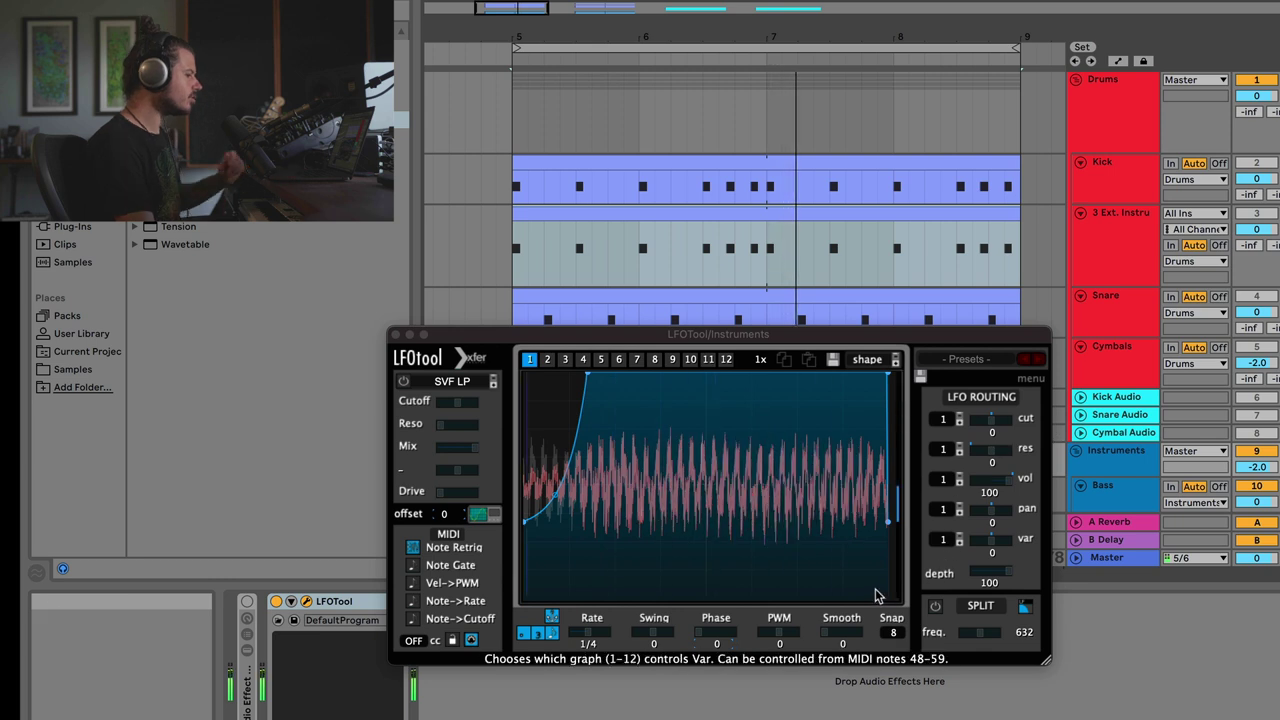
pyautogui.click(826, 629)
pyautogui.moveTo(827, 630); pyautogui.dragTo(828, 632)
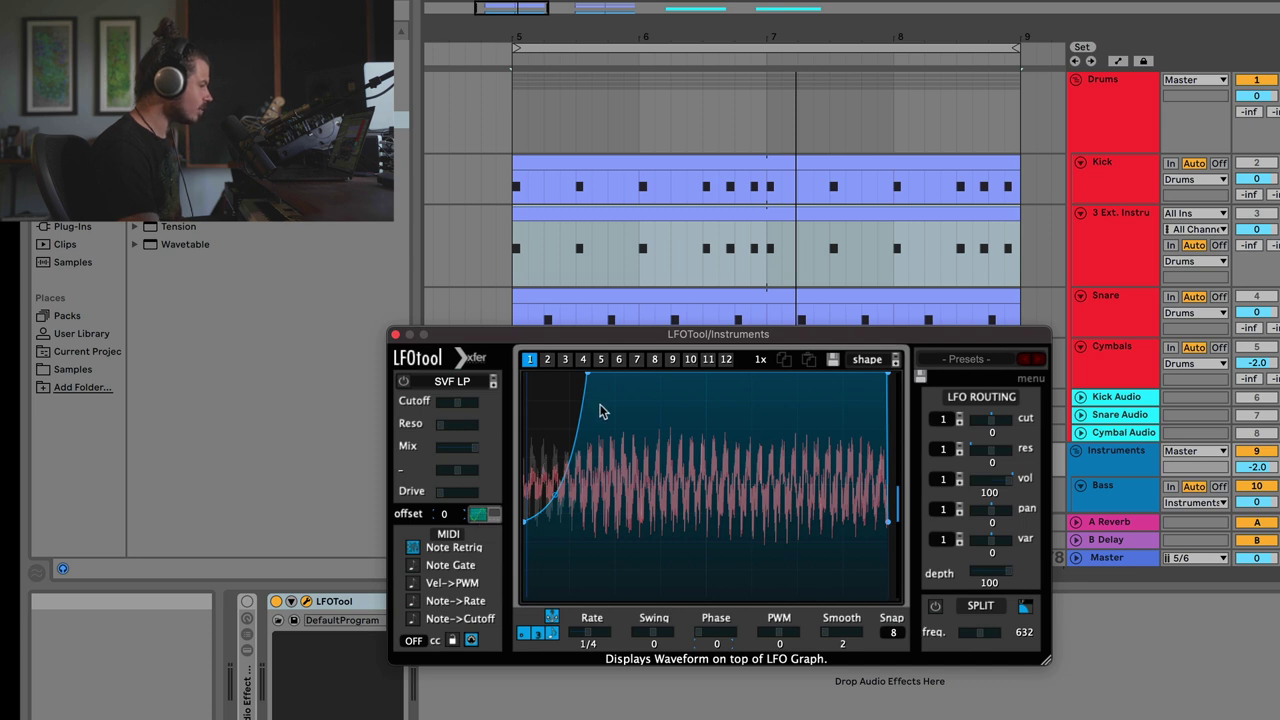
# Step: Adjust the curve to start about a quarter up and peak about a quarter through the cycle, and close the LFOTool window
pyautogui.moveTo(586, 378); pyautogui.dragTo(658, 376)
pyautogui.moveTo(525, 522); pyautogui.dragTo(527, 598)
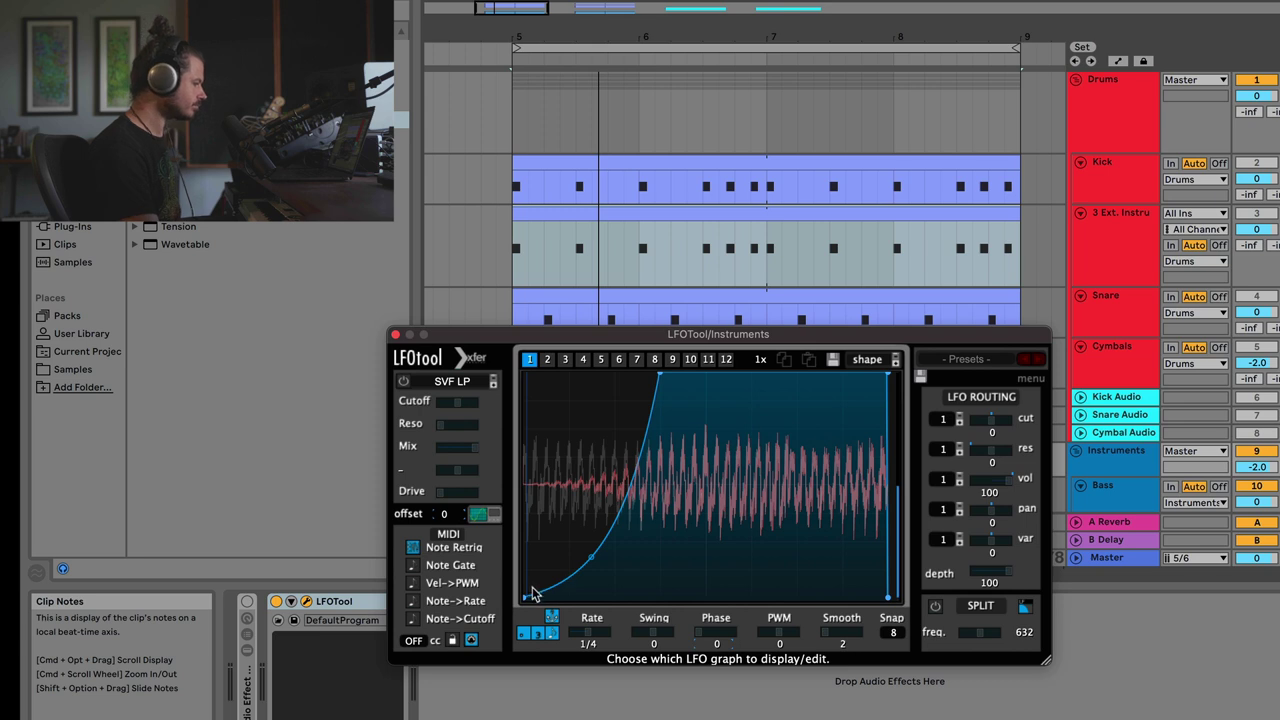
pyautogui.moveTo(527, 597); pyautogui.dragTo(524, 542)
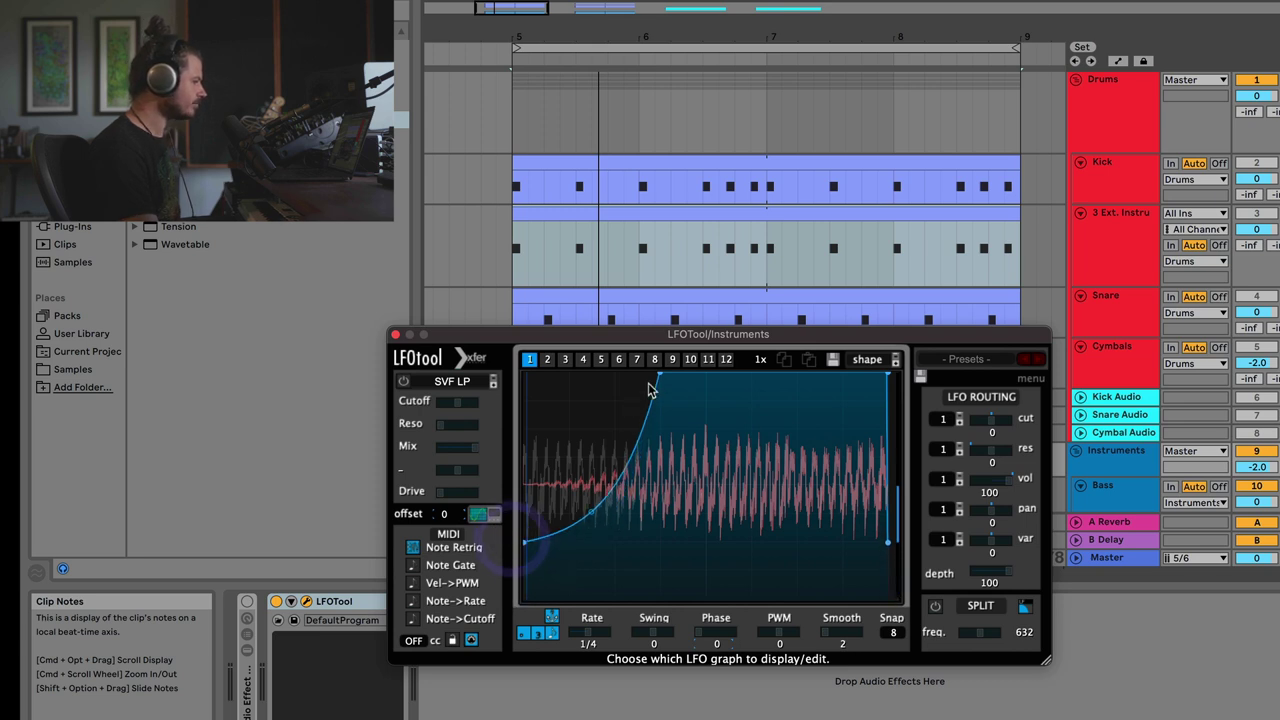
pyautogui.moveTo(658, 378); pyautogui.dragTo(620, 376)
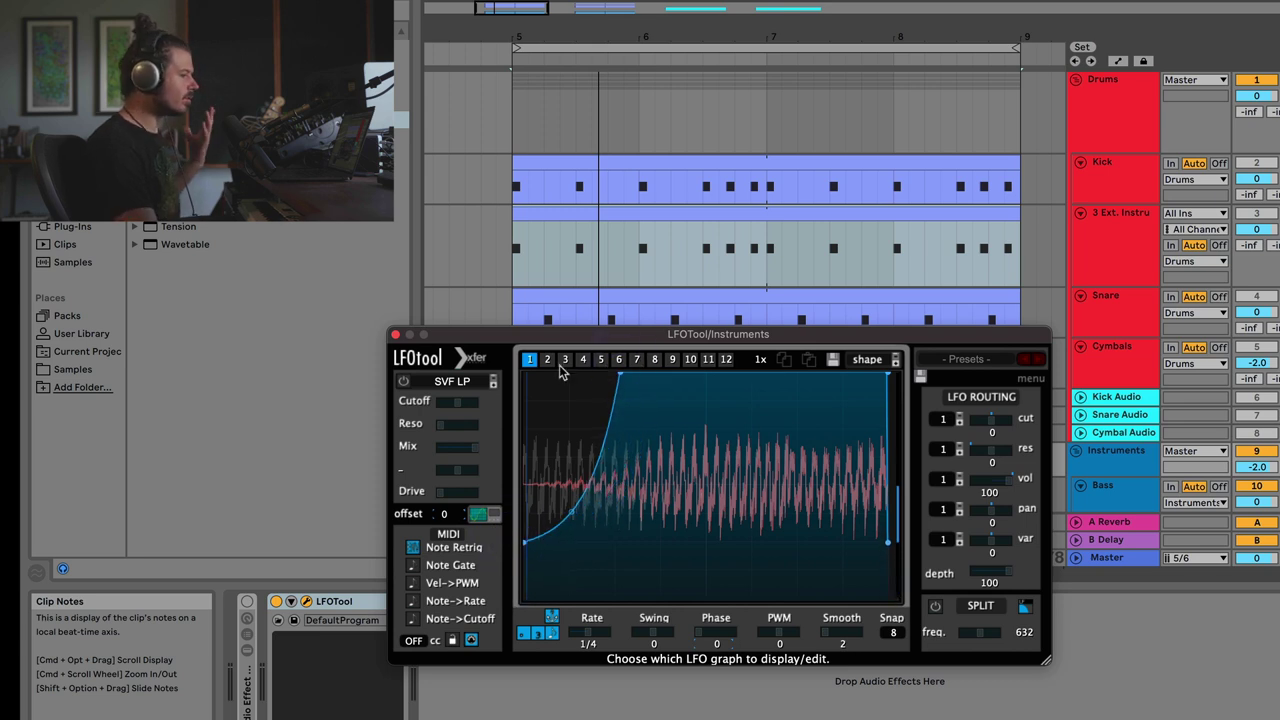
pyautogui.click(396, 335)
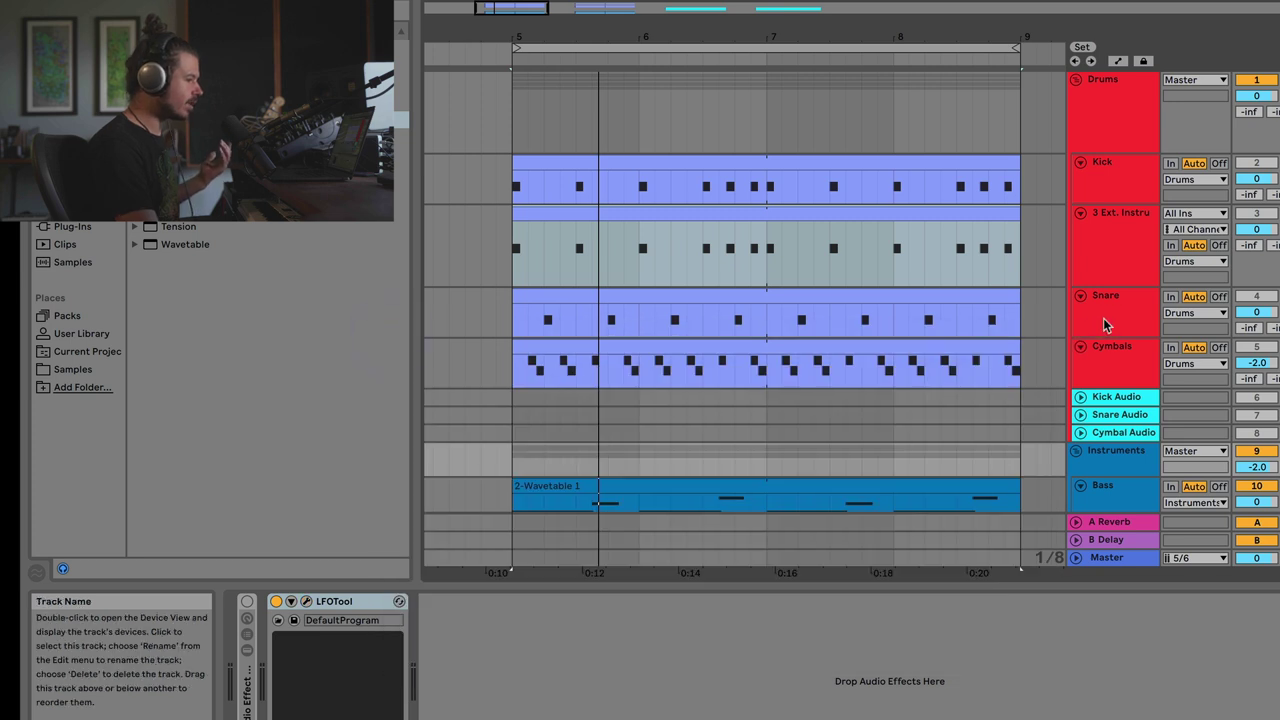
# Step: Add a second LFOTool plug-in to the Instruments group after the existing one
pyautogui.click(1107, 462)
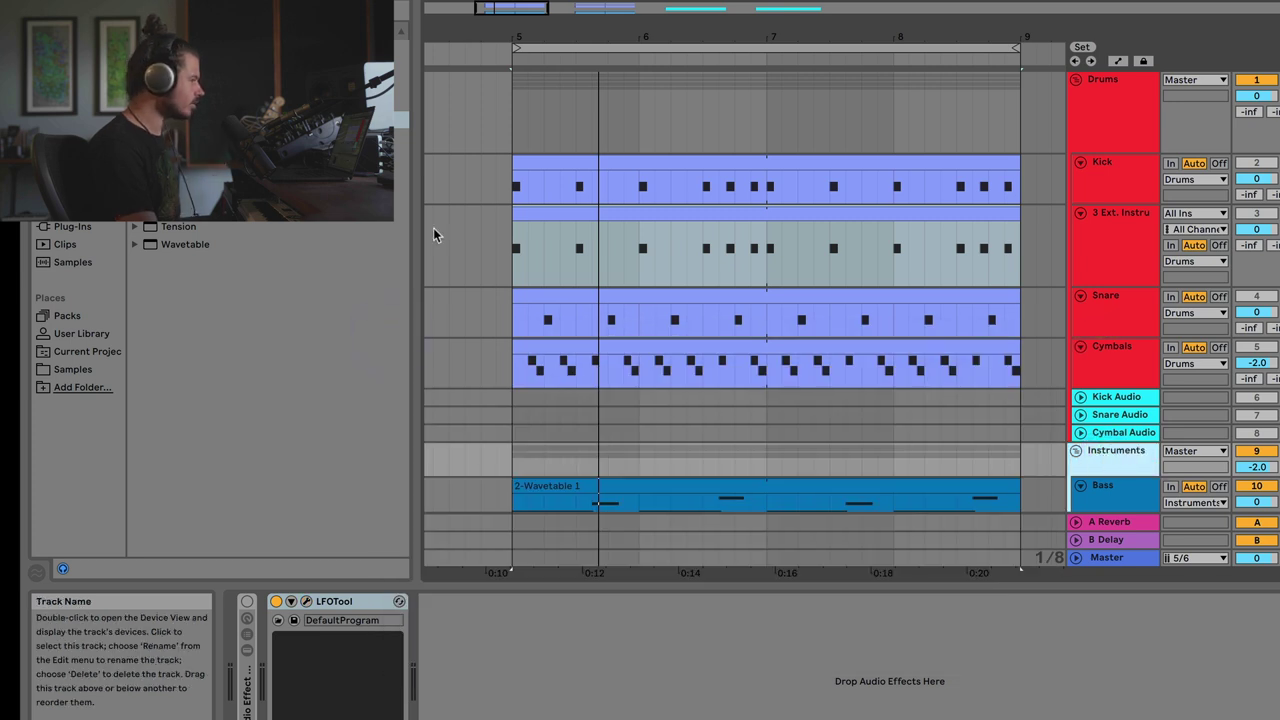
pyautogui.click(90, 228)
pyautogui.click(180, 265)
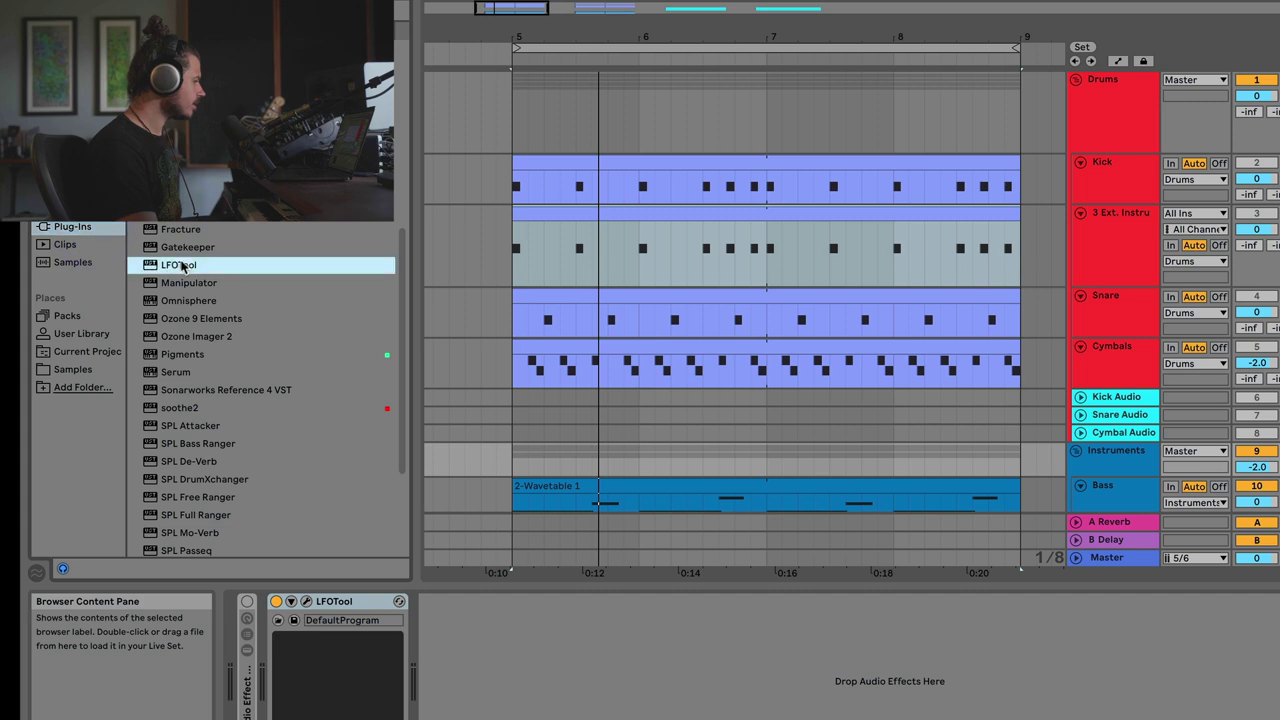
pyautogui.moveTo(615, 650); pyautogui.dragTo(615, 650)
pyautogui.moveTo(543, 354); pyautogui.dragTo(677, 333)
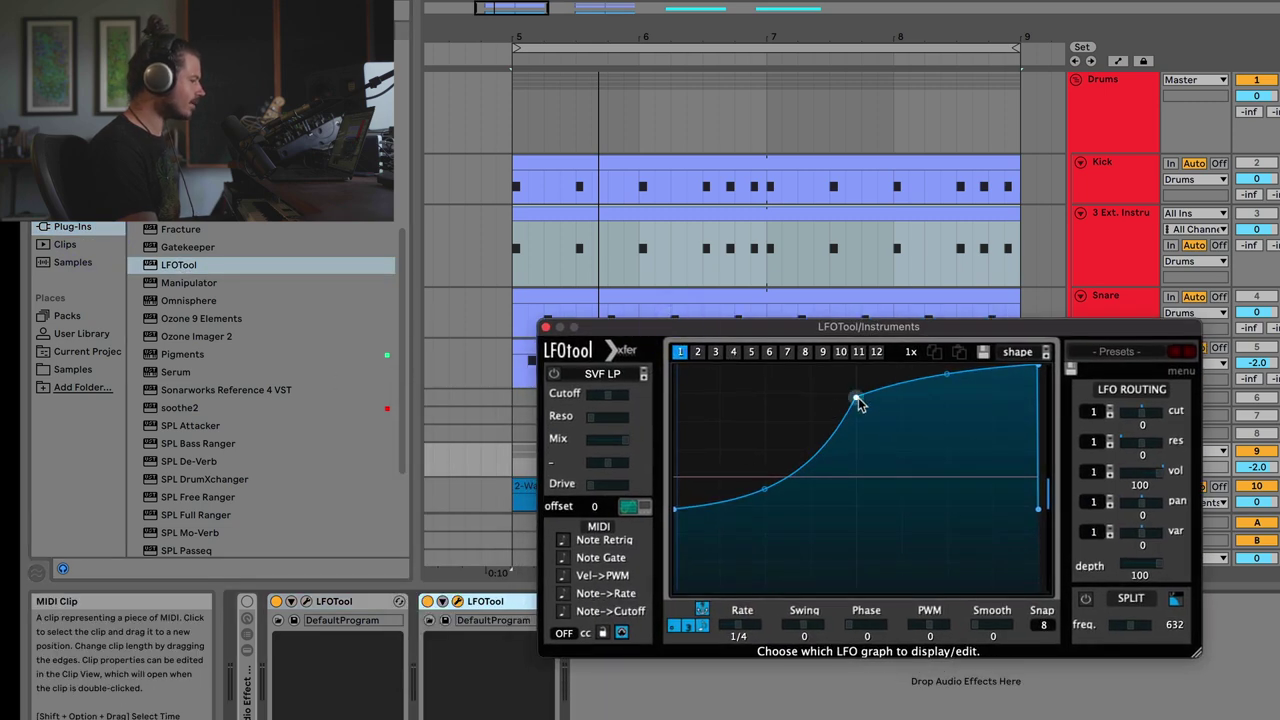
# Step: Insert a MIDI track below Snare and copy the Snare clip onto it at bar 5
pyautogui.click(1127, 308)
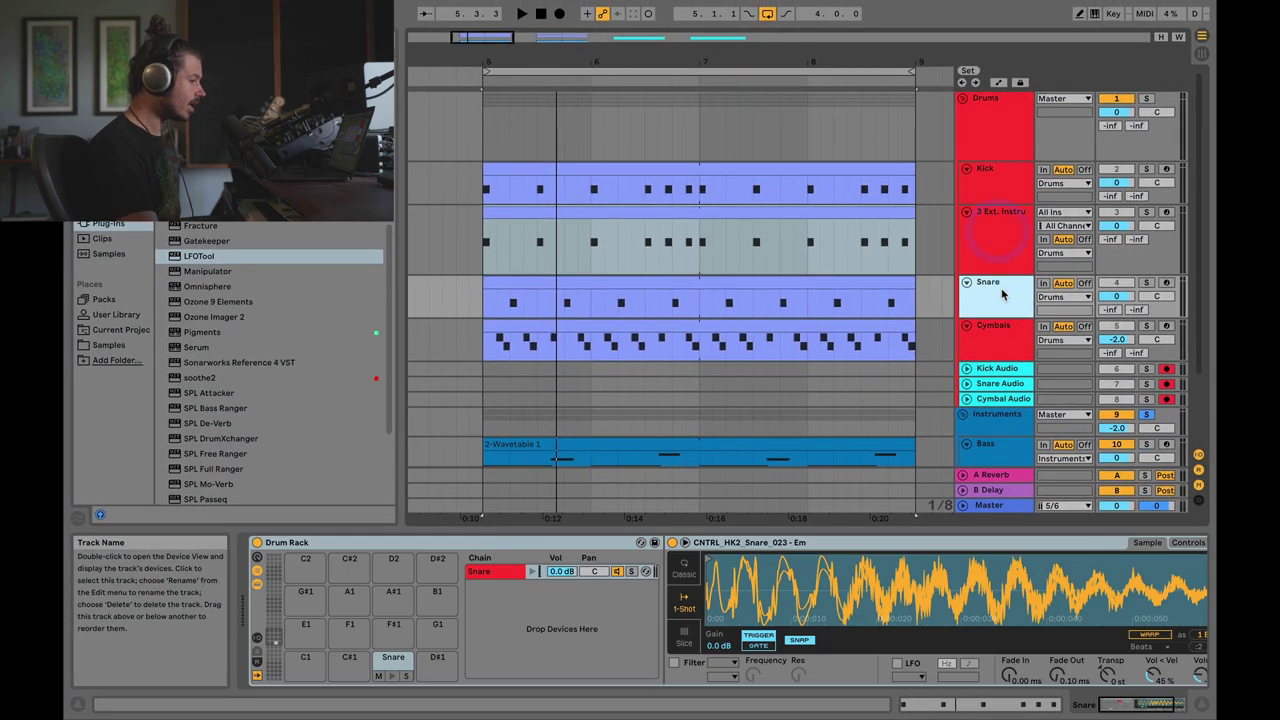
pyautogui.rightClick(1001, 293)
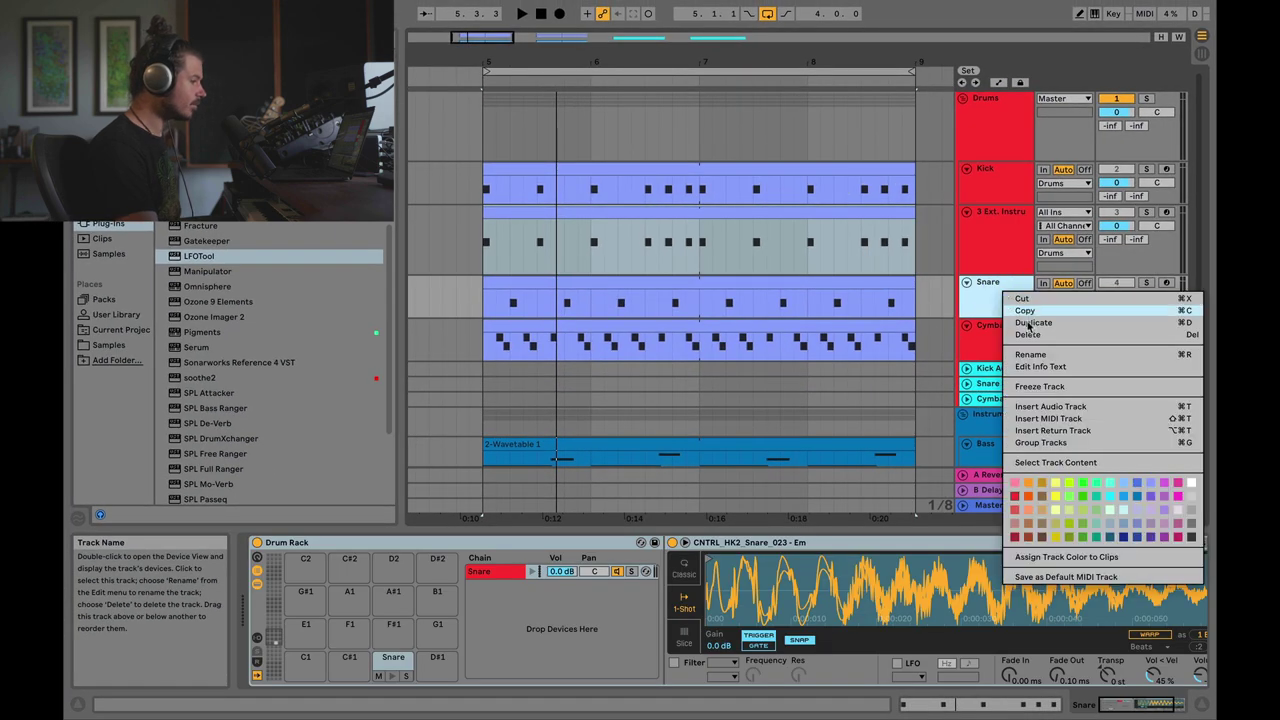
pyautogui.click(1070, 414)
pyautogui.click(590, 281)
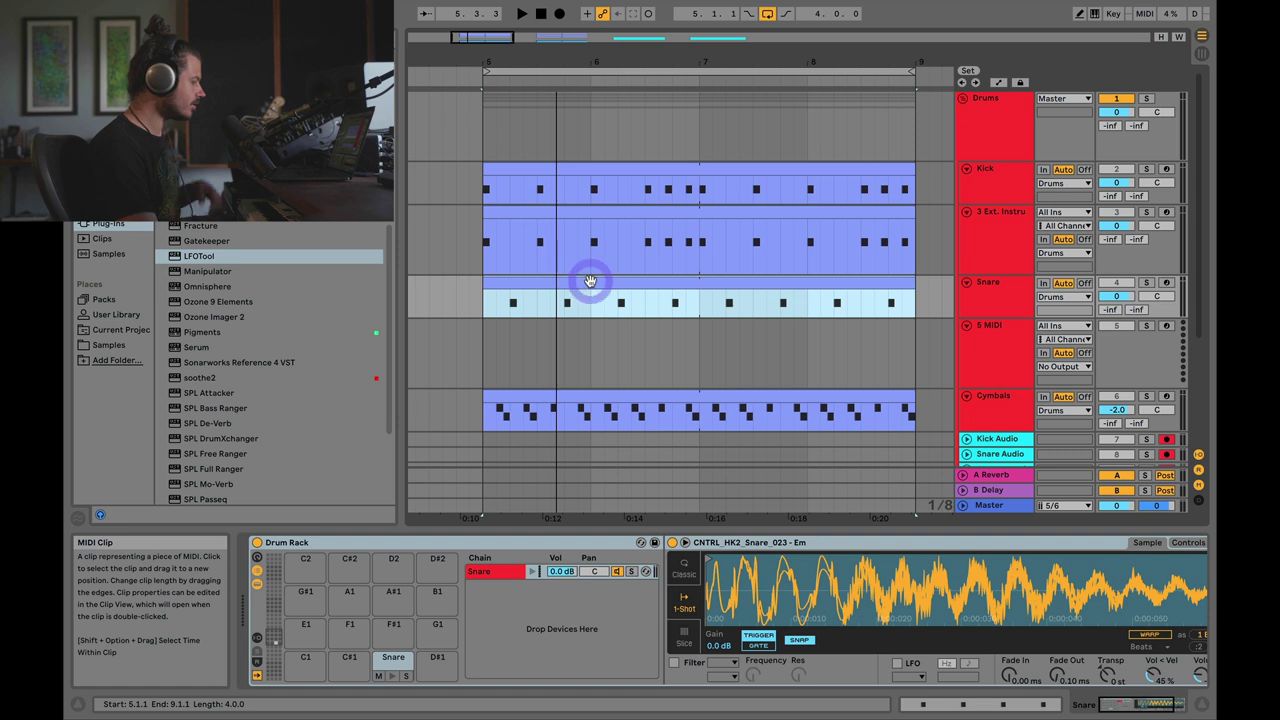
pyautogui.moveTo(590, 281); pyautogui.dragTo(590, 332)
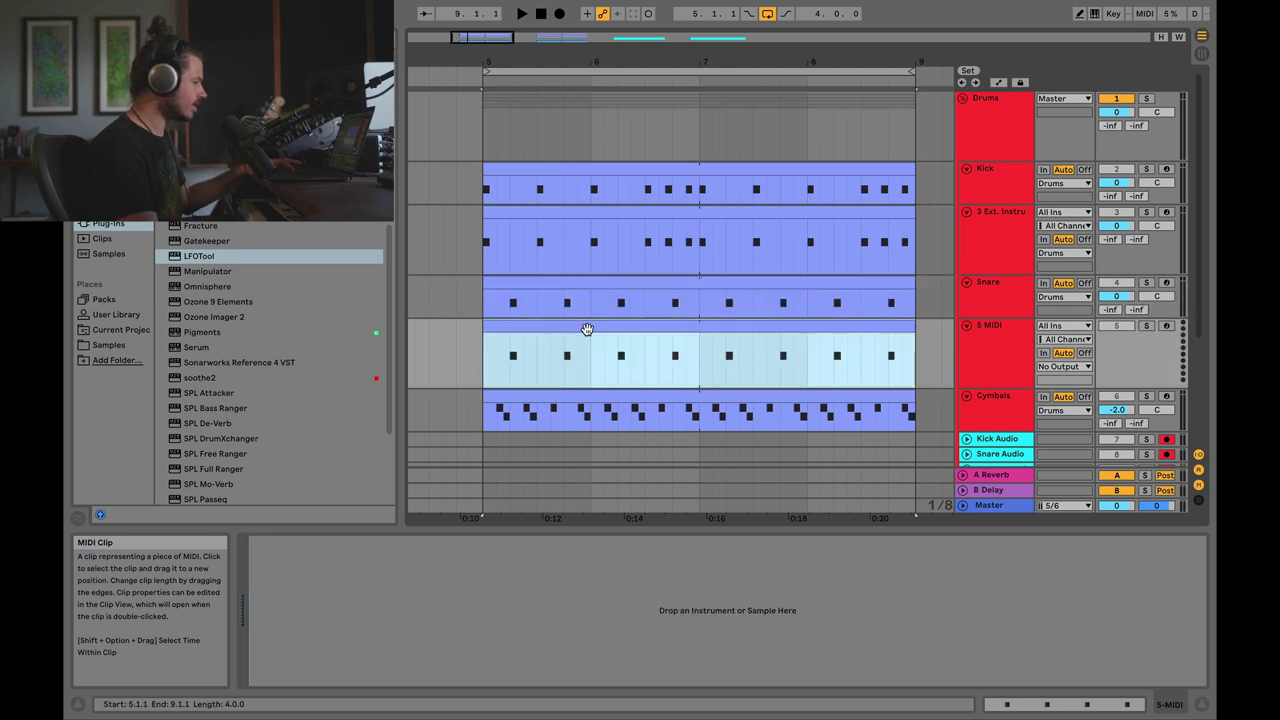
# Step: Add an External Instrument to the new Snare-trigger track and send its MIDI to Instruments, 1-LFOTool
pyautogui.click(1017, 362)
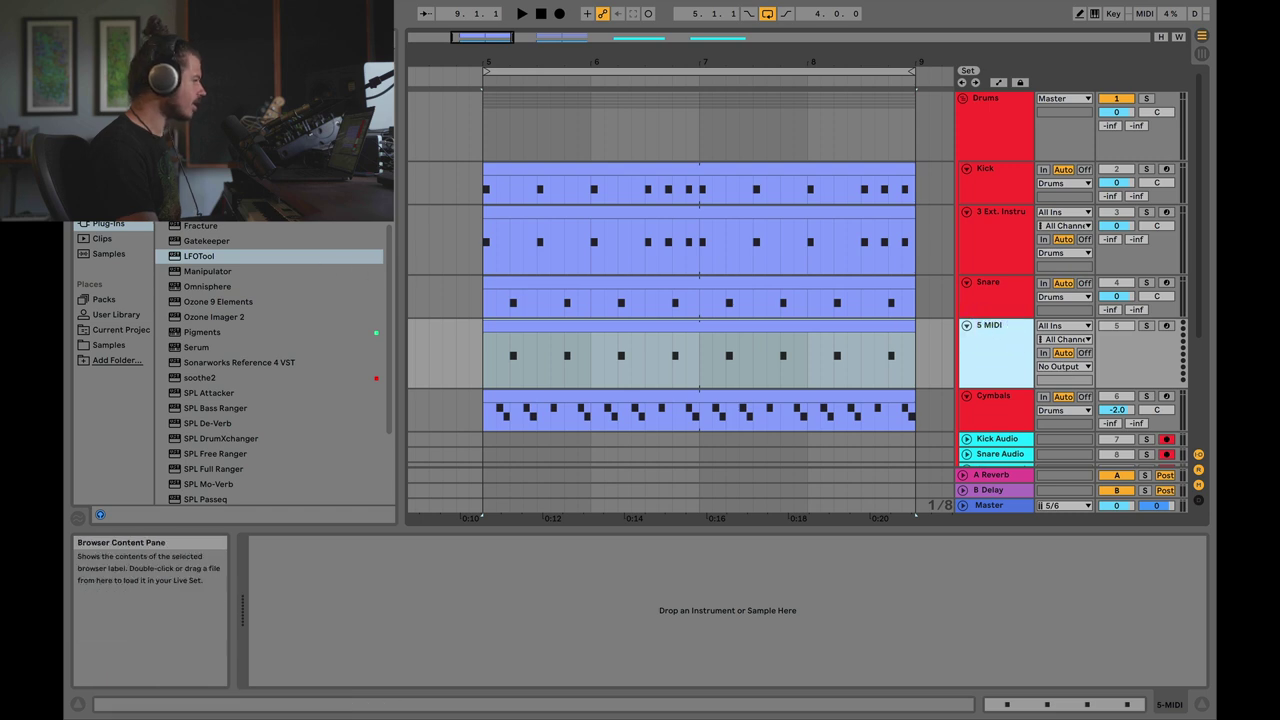
pyautogui.click(112, 163)
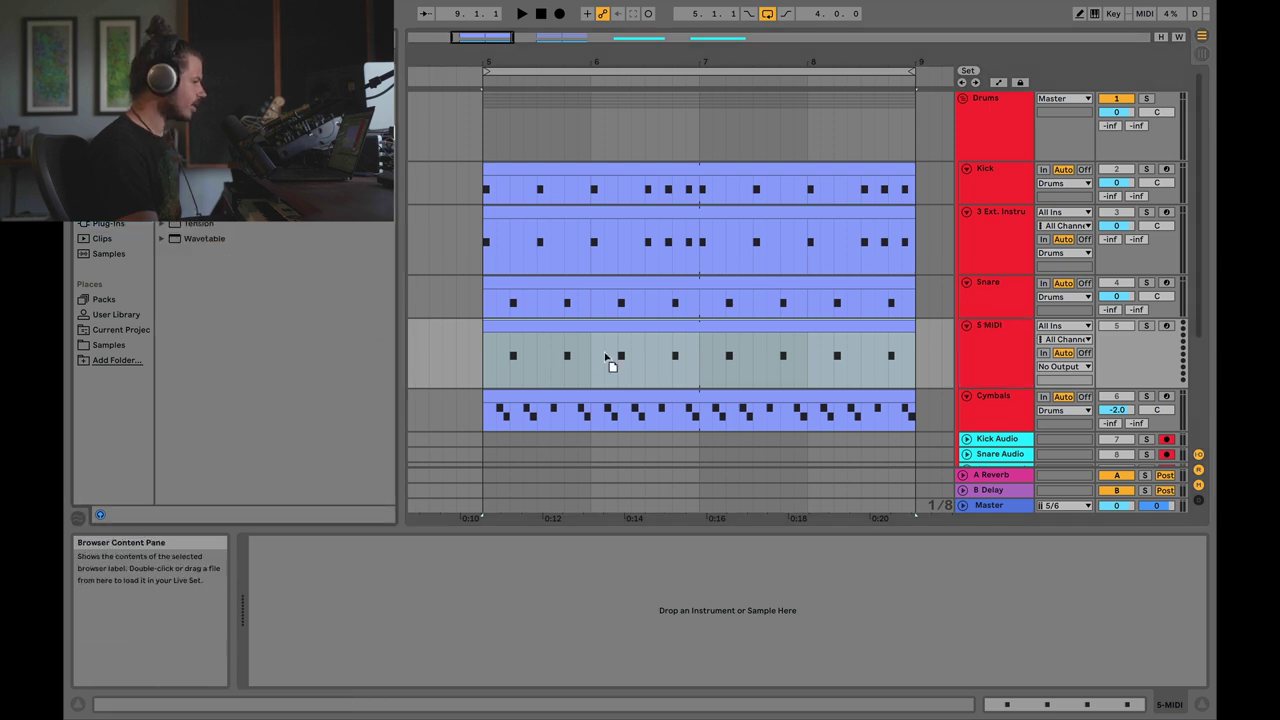
pyautogui.moveTo(610, 362); pyautogui.dragTo(610, 362)
pyautogui.scroll(-1, 855, 494)
pyautogui.click(305, 583)
pyautogui.click(296, 606)
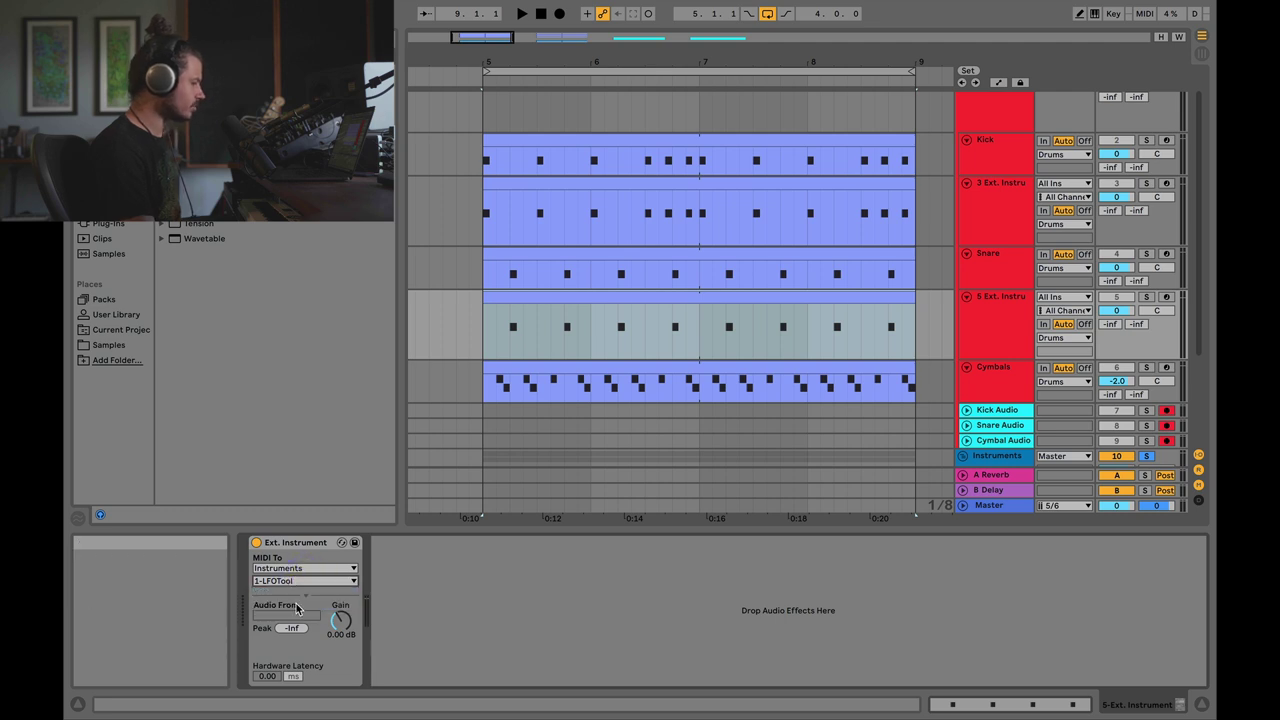
pyautogui.click(1008, 322)
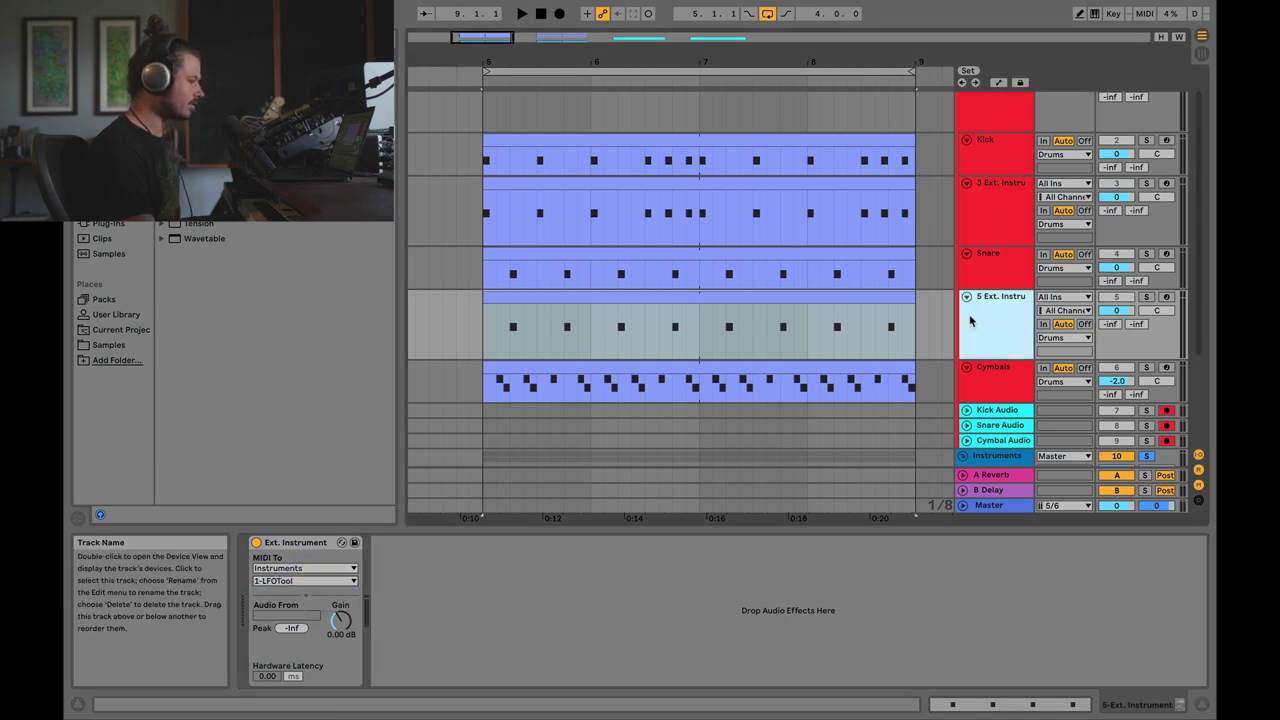
# Step: In the second LFOTool on Instruments, shape a quick rise to full volume with a low start and enable Note Retrig
pyautogui.click(1000, 456)
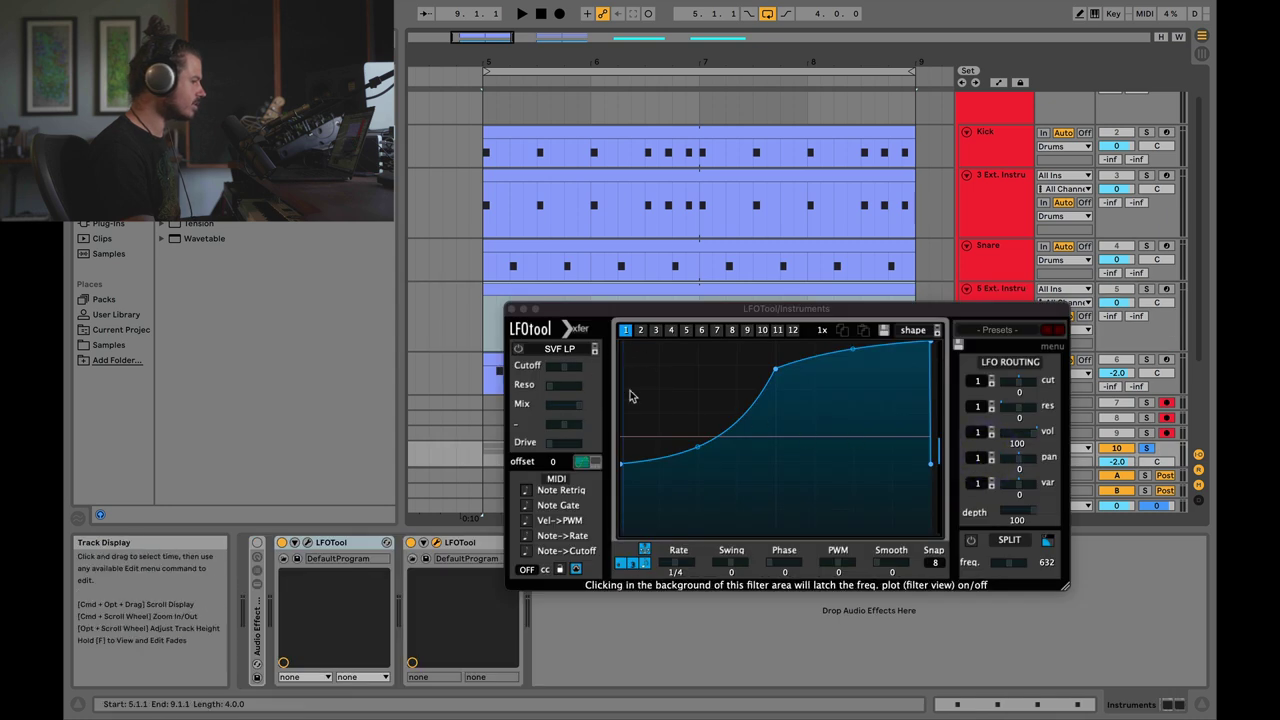
pyautogui.moveTo(775, 370); pyautogui.dragTo(678, 336)
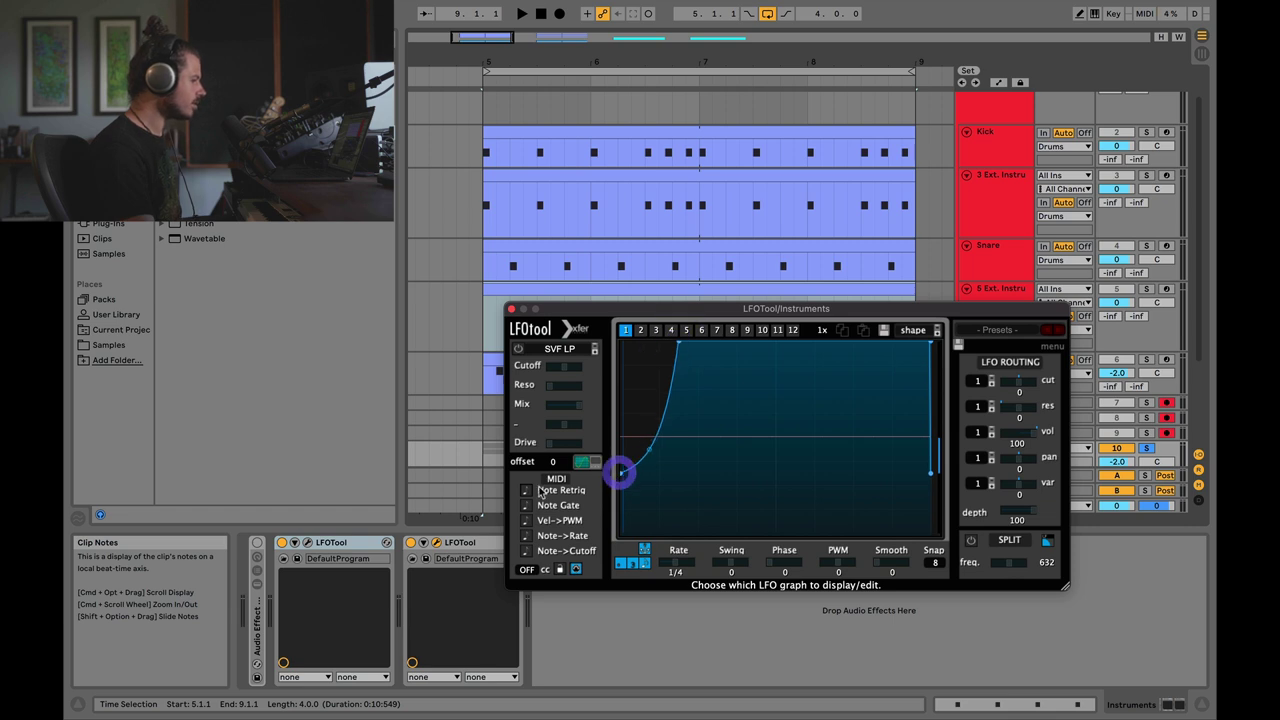
pyautogui.click(526, 491)
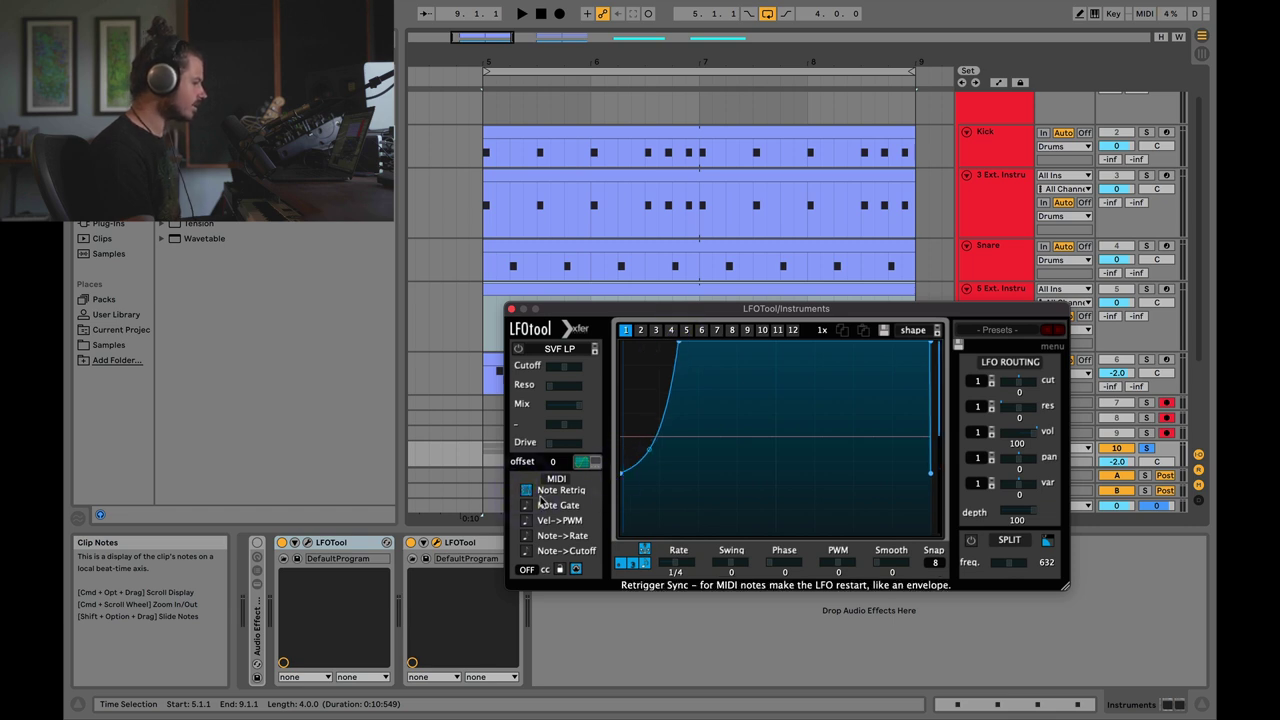
# Step: Play the loop with Instruments soloed, and unsolo the group to hear the ducking against the drums
pyautogui.moveTo(728, 310); pyautogui.dragTo(648, 424)
pyautogui.press('space')
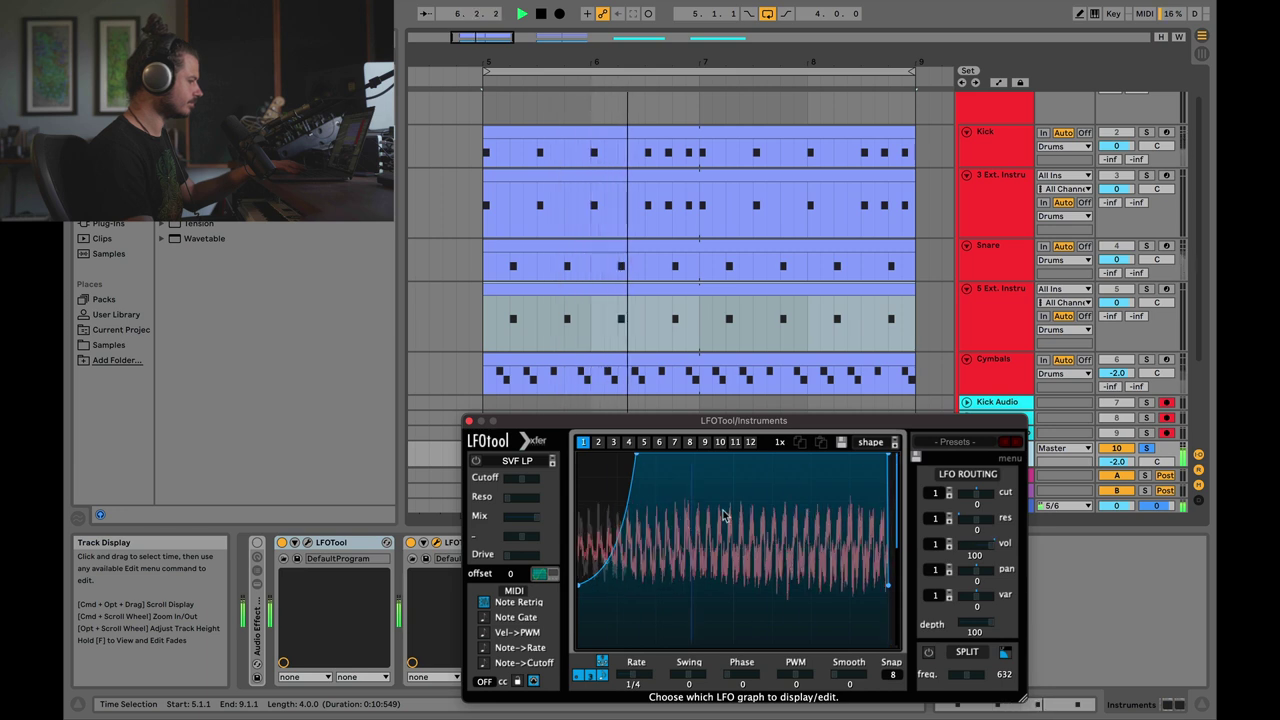
pyautogui.click(1147, 448)
pyautogui.press('space')
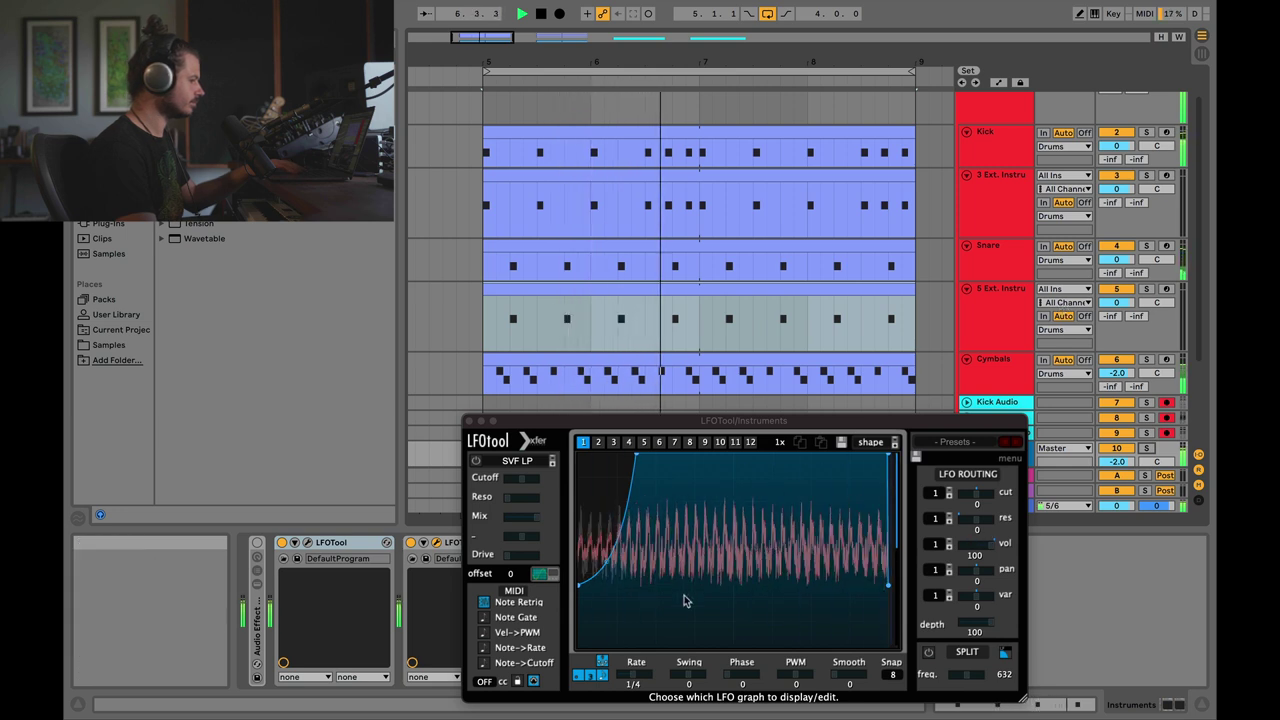
# Step: Fine-tune the open LFOTool curve during playback with a slightly lower start point, an earlier peak and an adjusted bend
pyautogui.click(578, 585)
pyautogui.moveTo(578, 585); pyautogui.dragTo(576, 593)
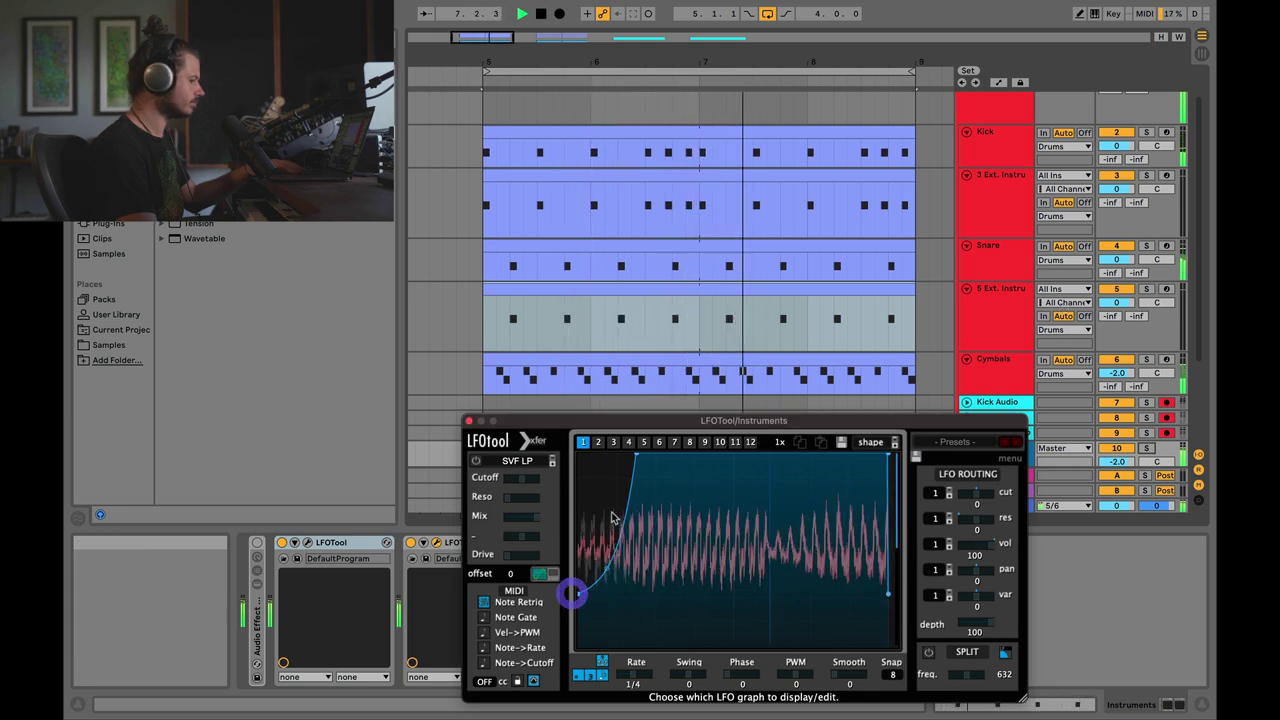
pyautogui.moveTo(635, 456); pyautogui.dragTo(630, 456)
pyautogui.press('space')
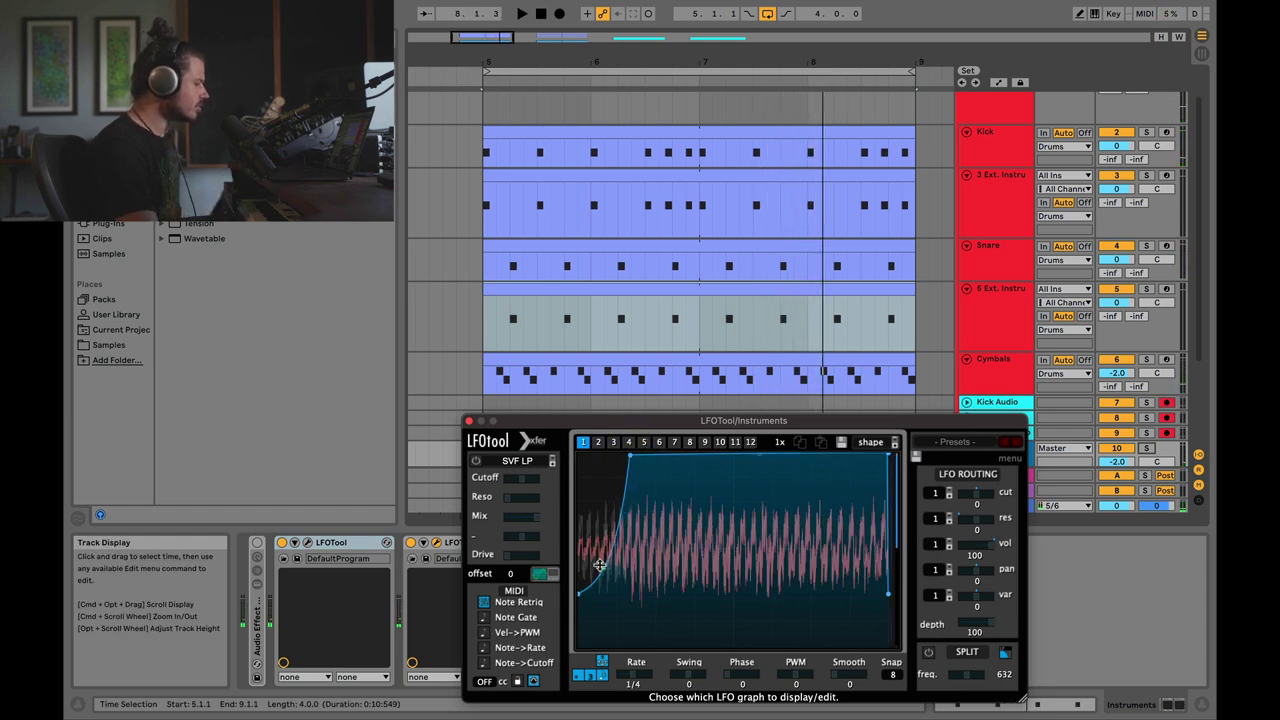
pyautogui.moveTo(596, 554); pyautogui.dragTo(598, 548)
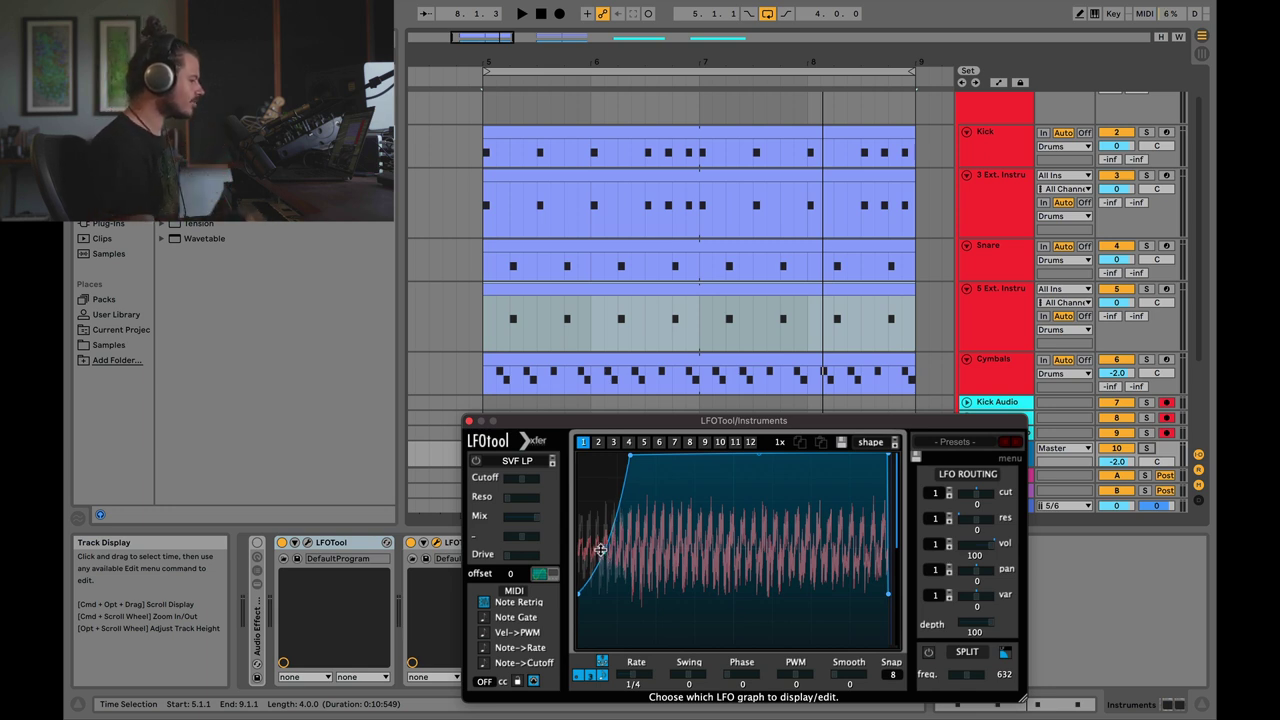
pyautogui.moveTo(606, 530)
pyautogui.mouseDown()
pyautogui.moveTo(610, 543)
pyautogui.moveTo(606, 500)
pyautogui.moveTo(619, 545)
pyautogui.mouseUp()
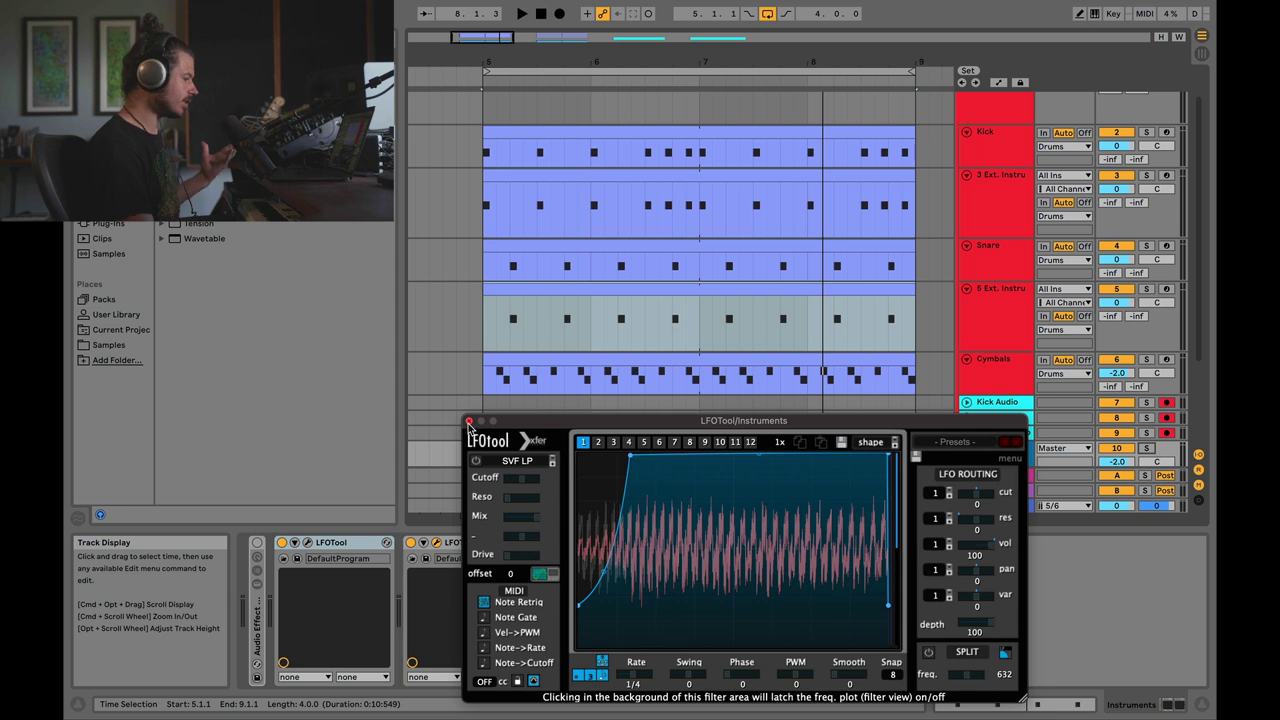
# Step: Close the LFOTool editor, group both LFOTools on Instruments into an Audio Effect Rack, and collapse the rack's view
pyautogui.click(469, 423)
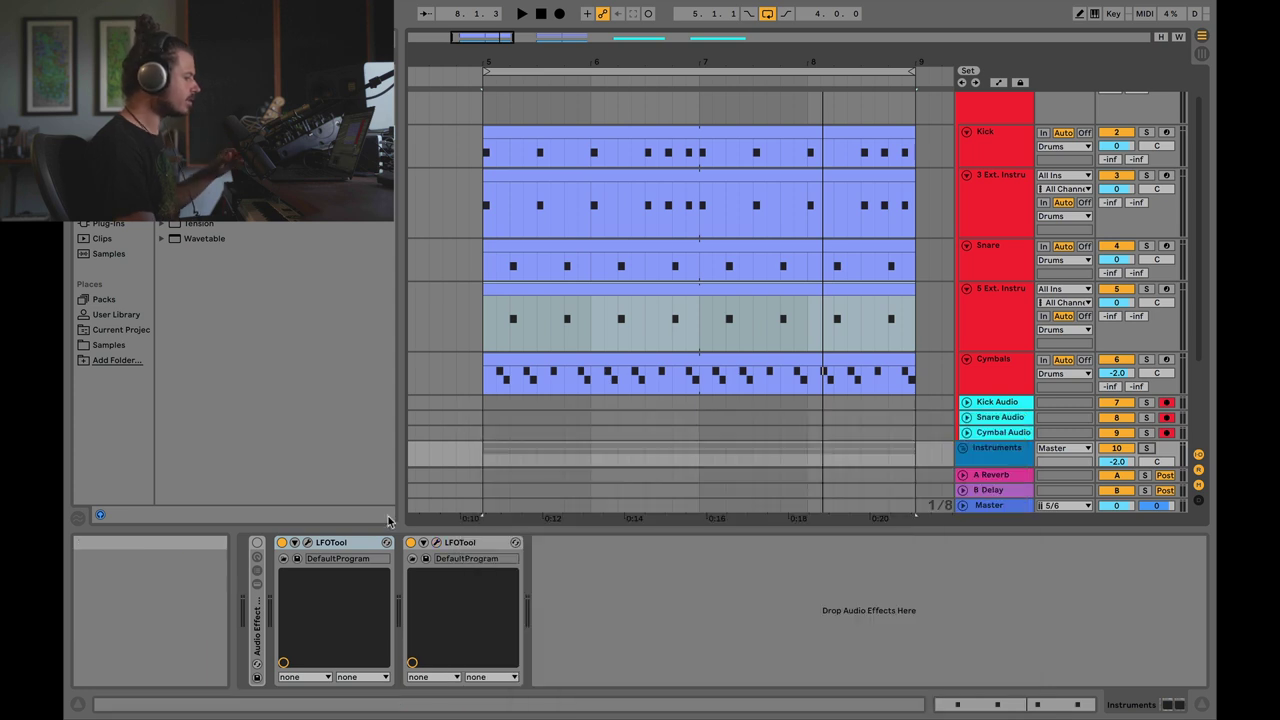
pyautogui.click(348, 540)
pyautogui.keyDown('shift'); pyautogui.click(461, 542); pyautogui.keyUp('shift')
pyautogui.rightClick(461, 542)
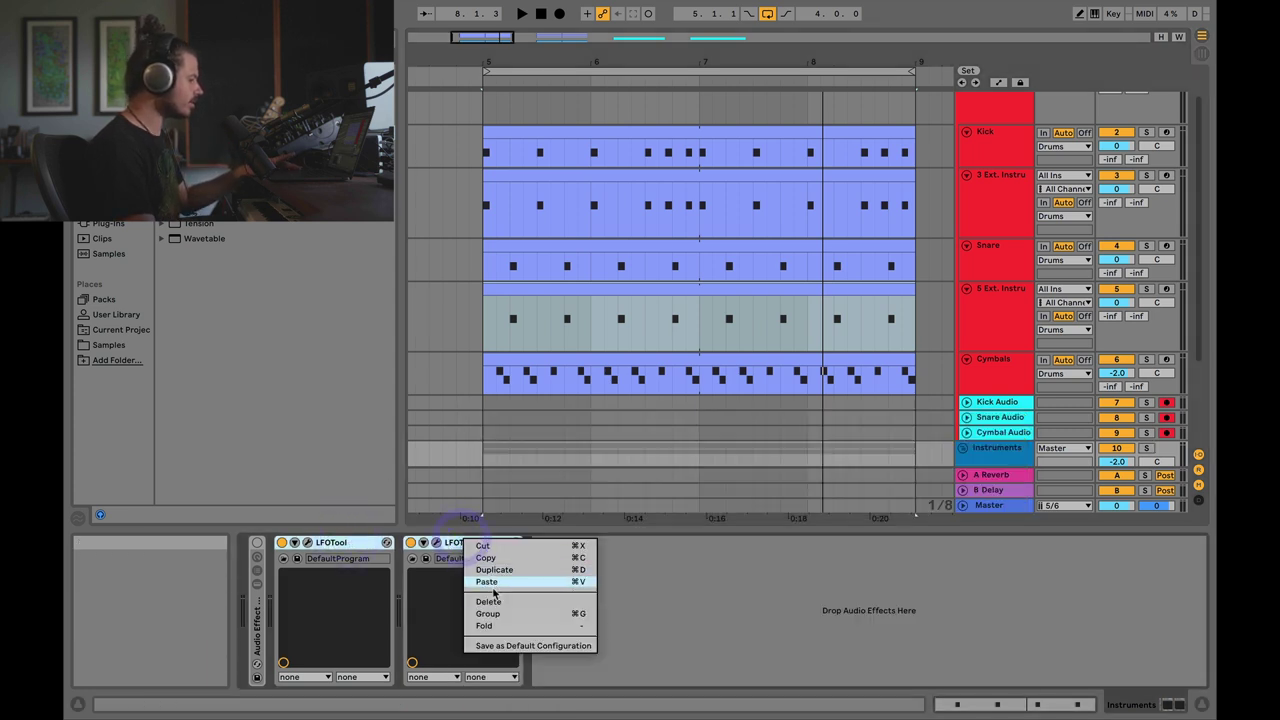
pyautogui.click(494, 610)
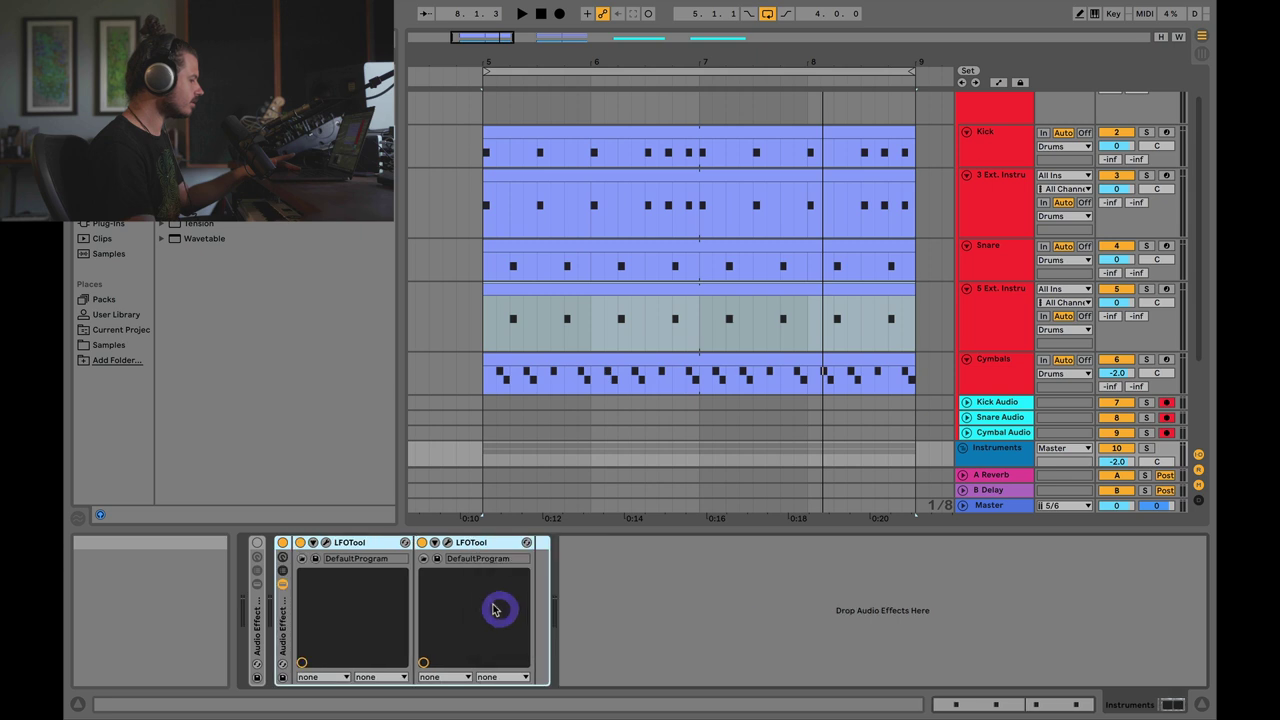
pyautogui.click(283, 584)
pyautogui.click(283, 543)
pyautogui.click(258, 542)
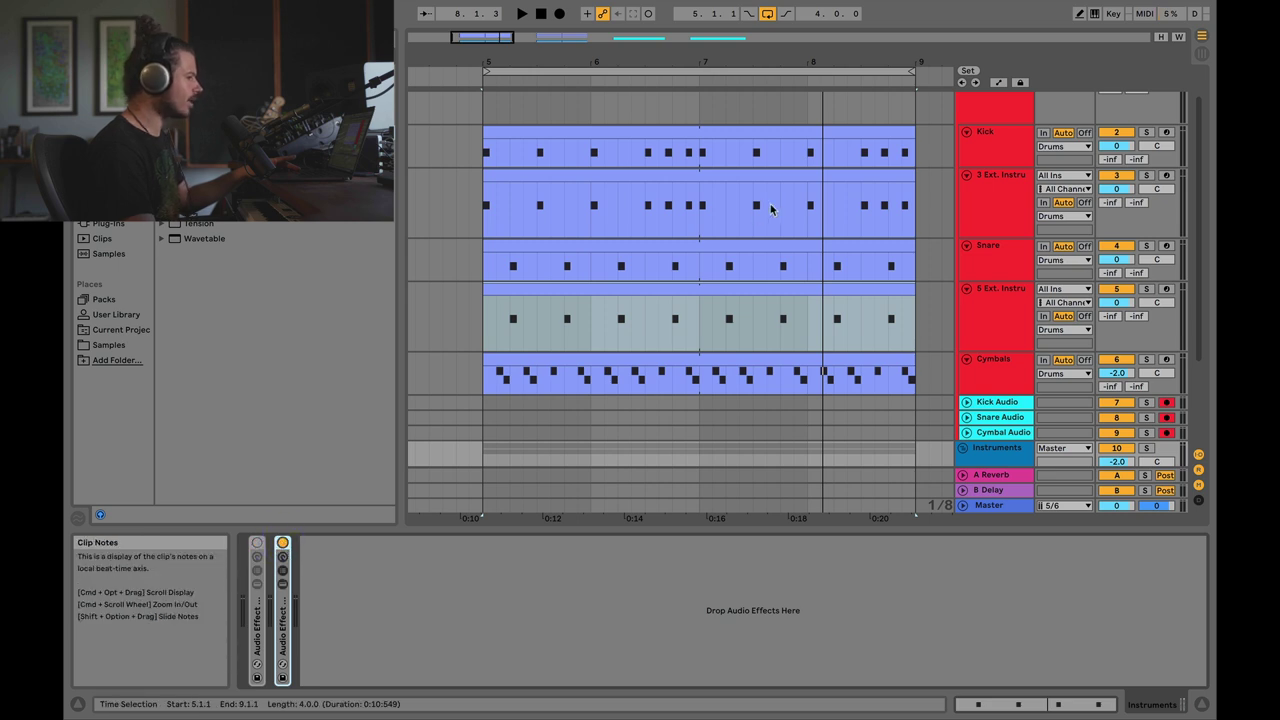
# Step: Map the on/off switches of both Instruments racks to one computer key and toggle them to test the mapping
pyautogui.click(1112, 13)
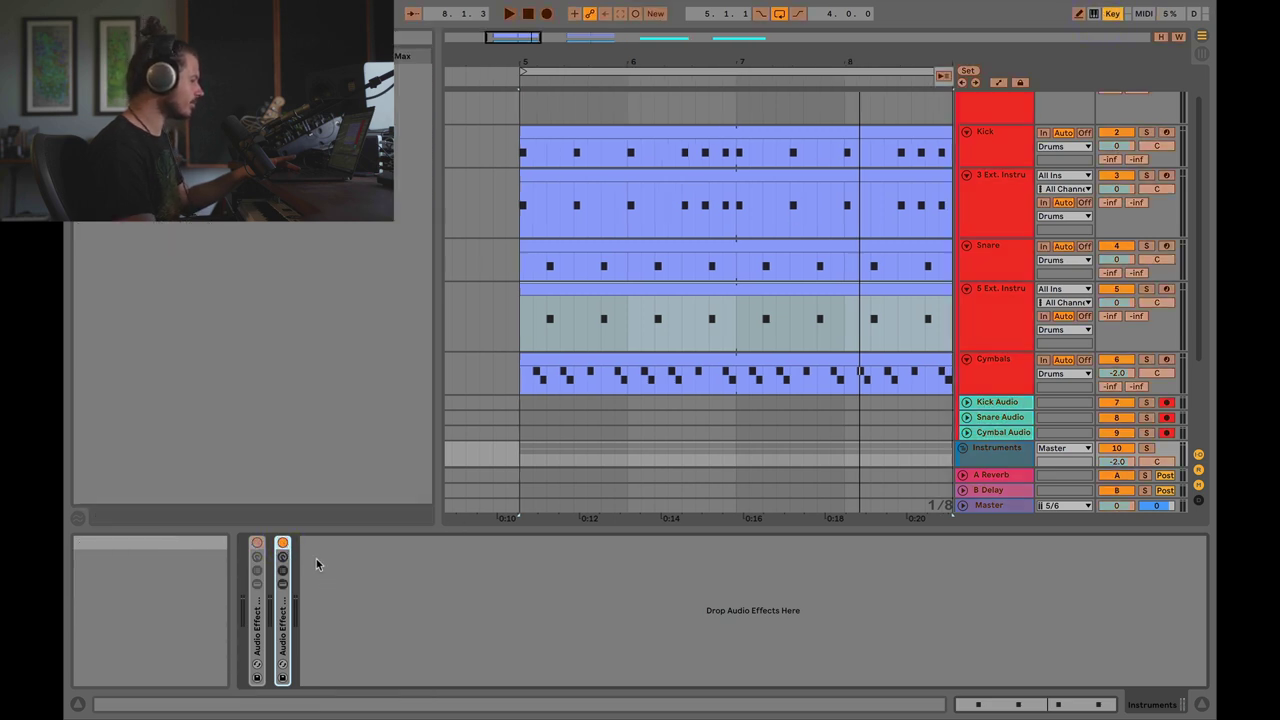
pyautogui.click(258, 544)
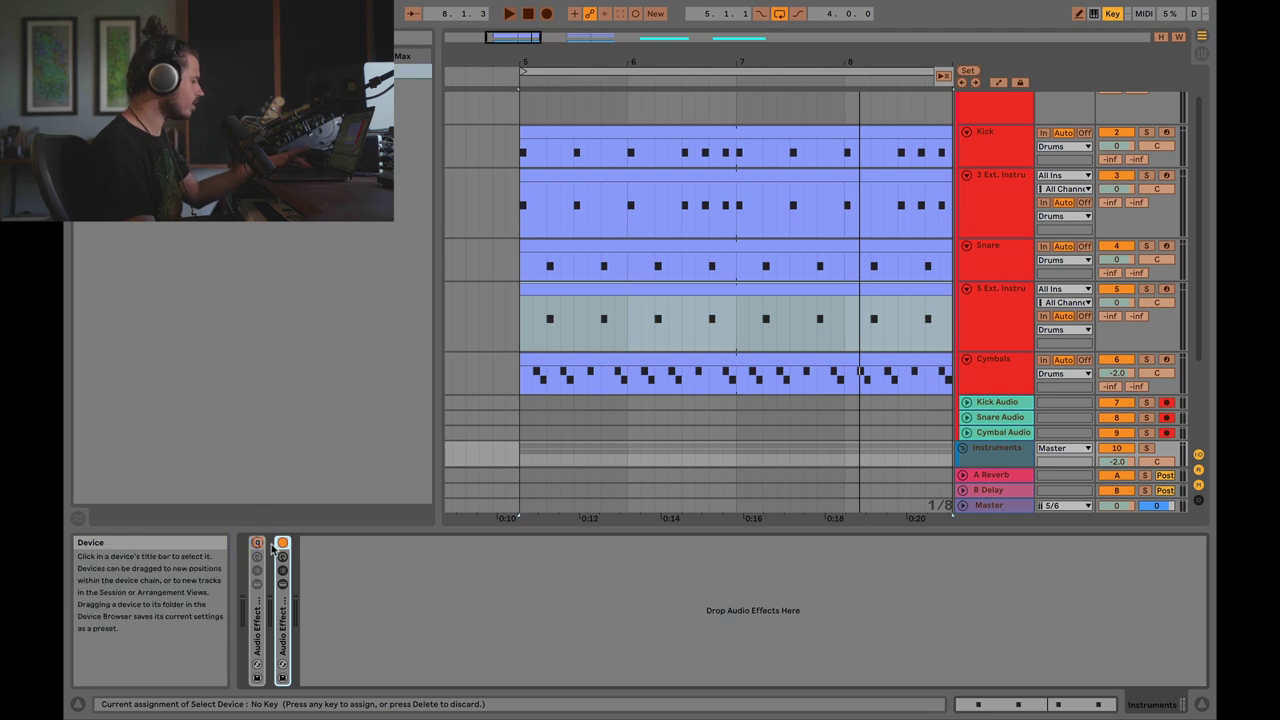
pyautogui.click(282, 543)
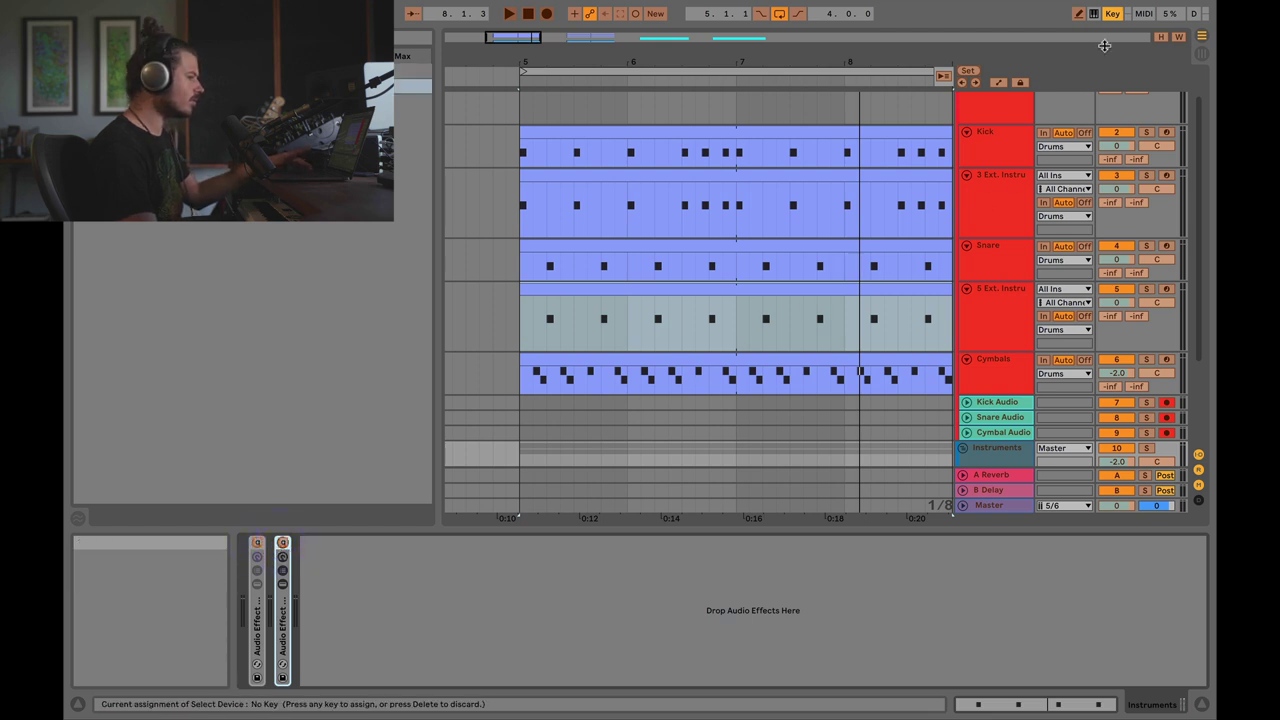
pyautogui.click(1110, 14)
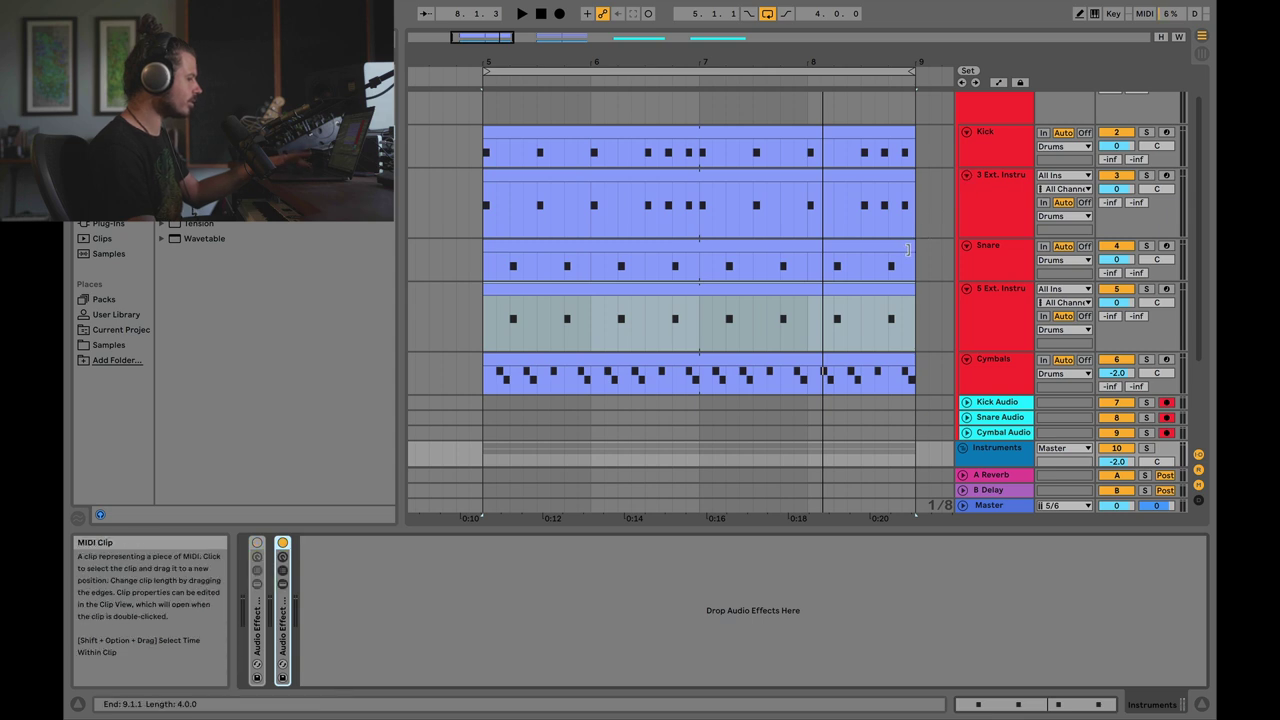
pyautogui.press('1')
pyautogui.press('1')
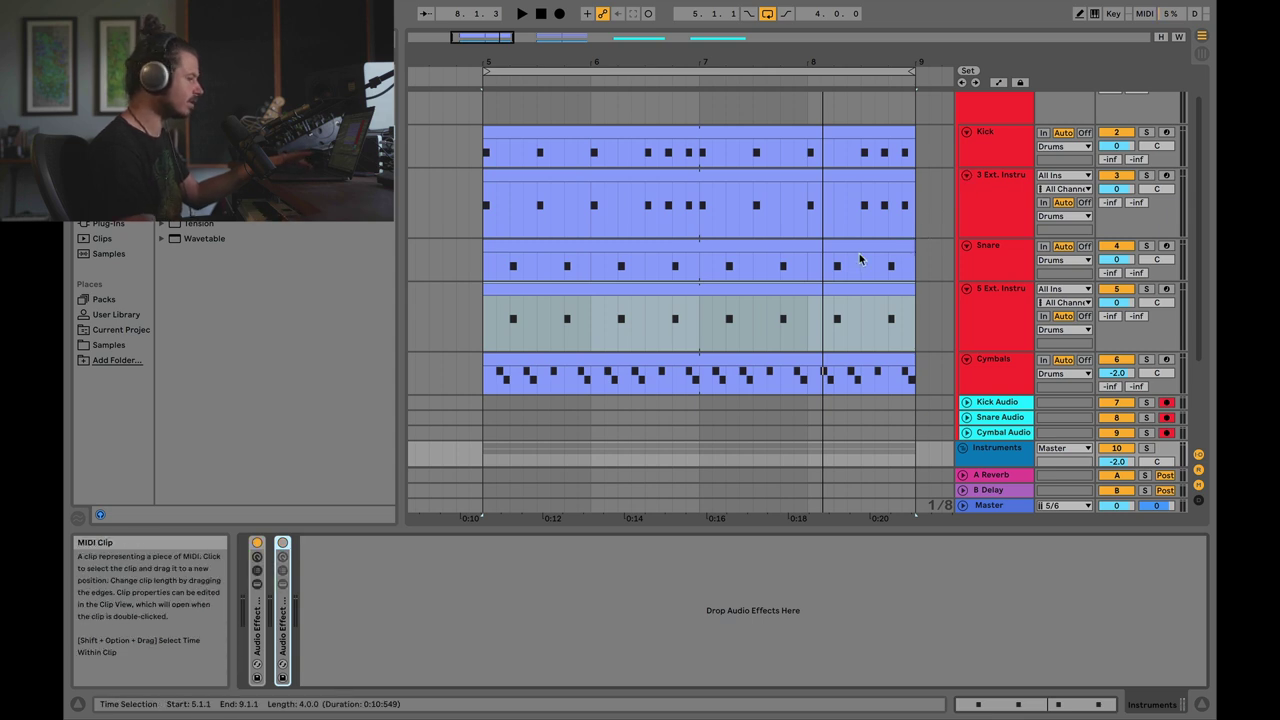
# Step: Play the loop from bar 5 and compare the Compressor rack with the LFOTool rack
pyautogui.click(492, 330)
pyautogui.press('space')
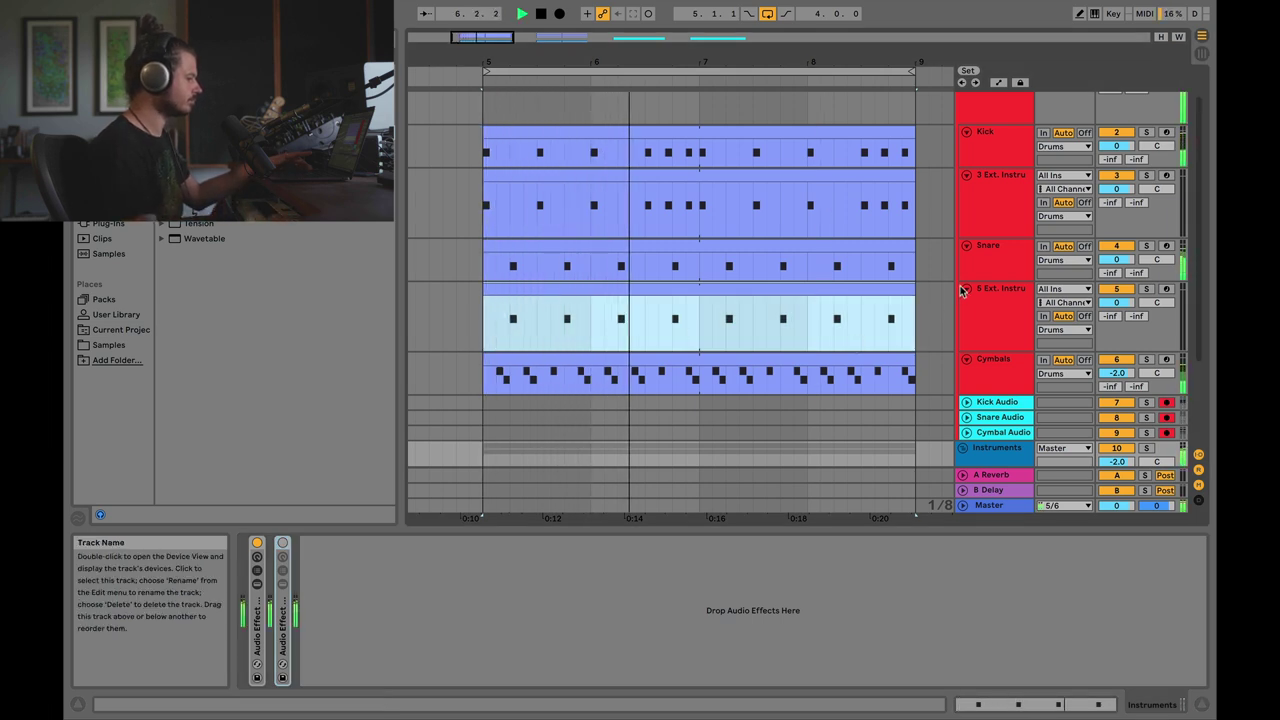
pyautogui.press('space')
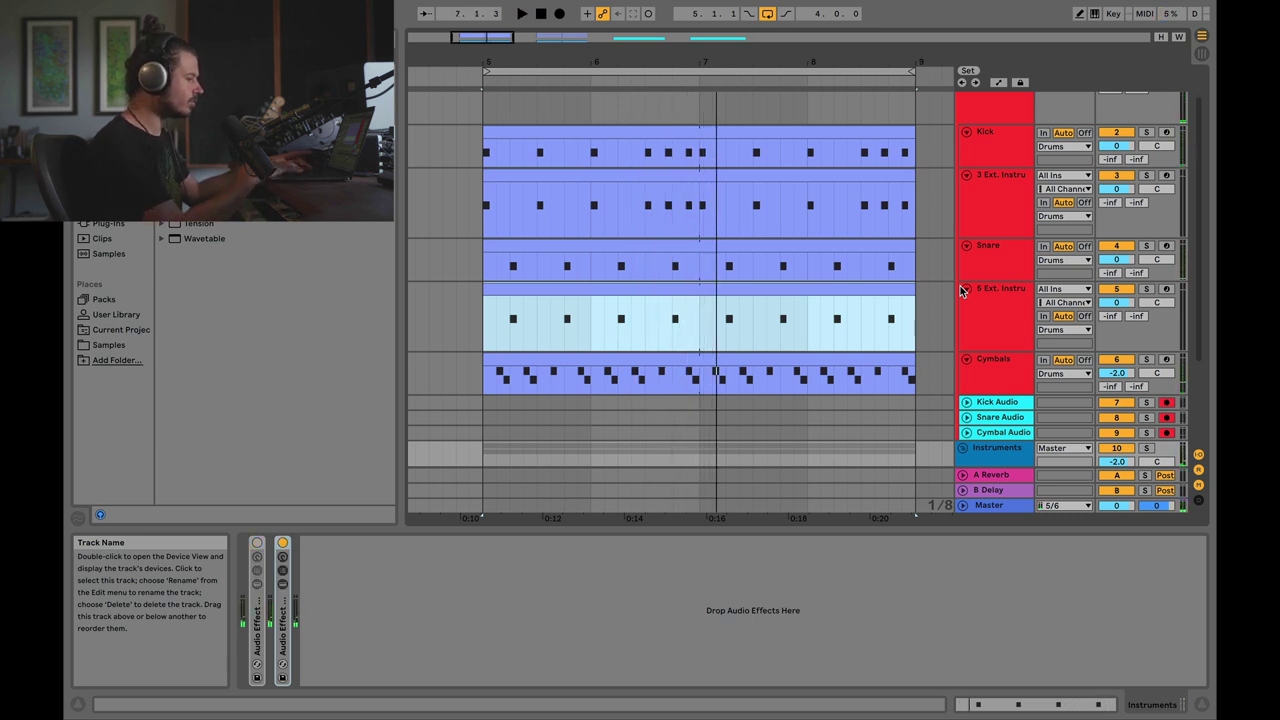
pyautogui.press('space')
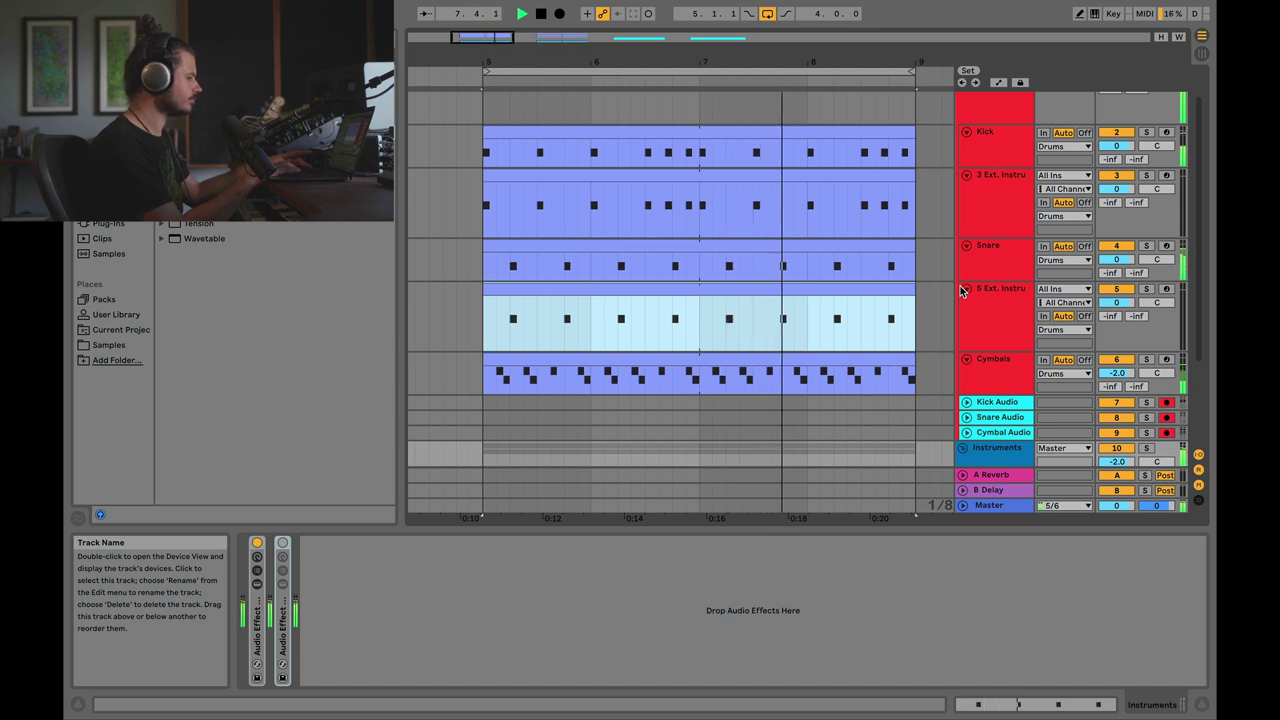
pyautogui.press('space')
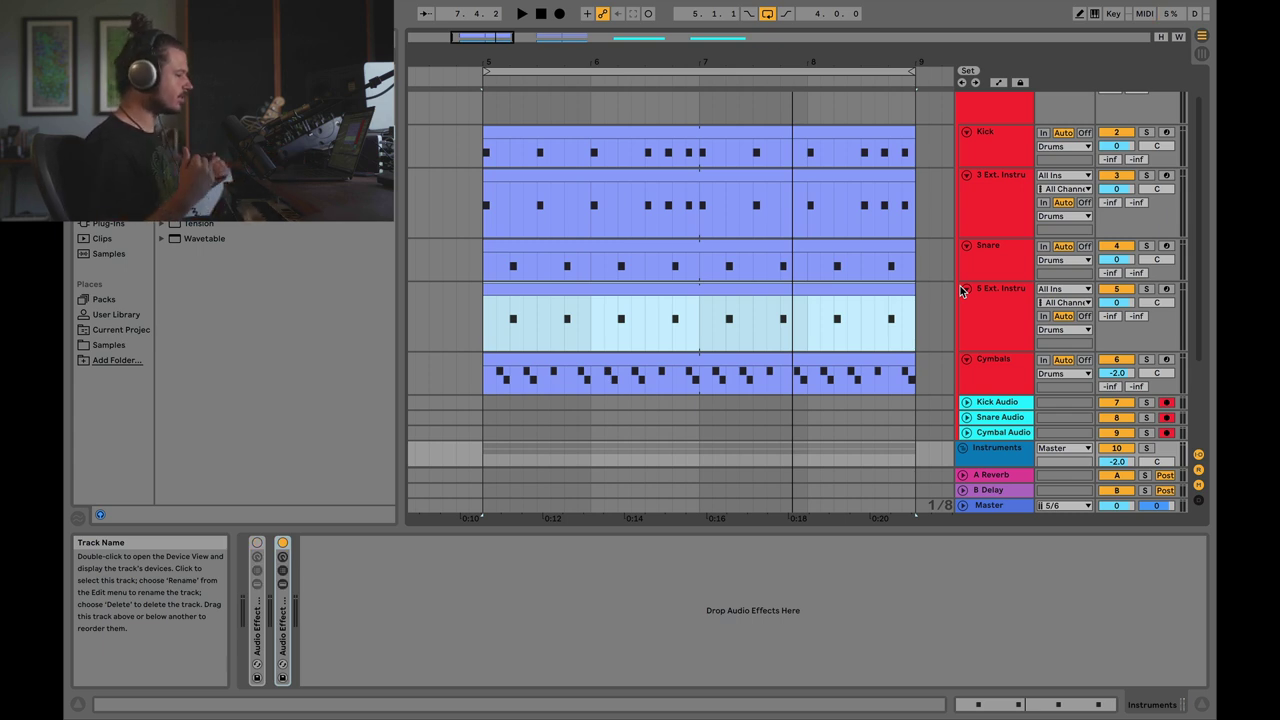
# Step: Review the sidechained Compressors inside the first rack on Instruments and the notes of the first Kick clip
pyautogui.doubleClick(256, 614)
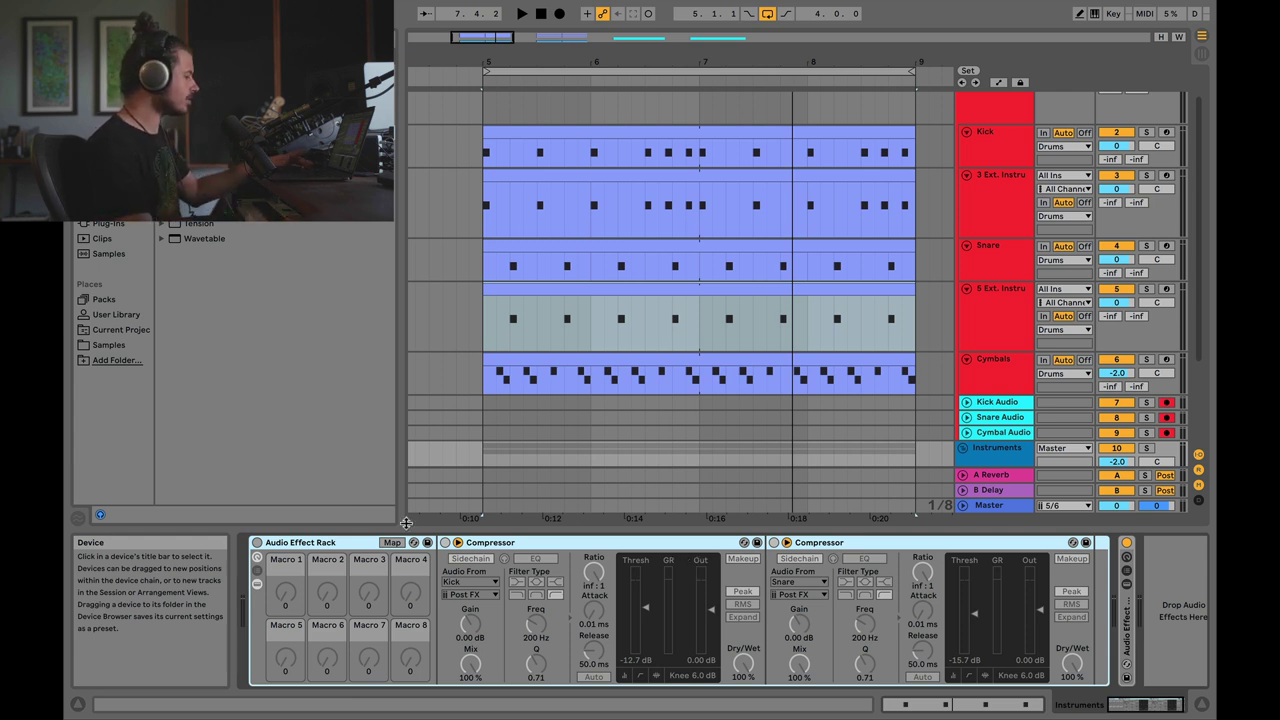
pyautogui.doubleClick(305, 541)
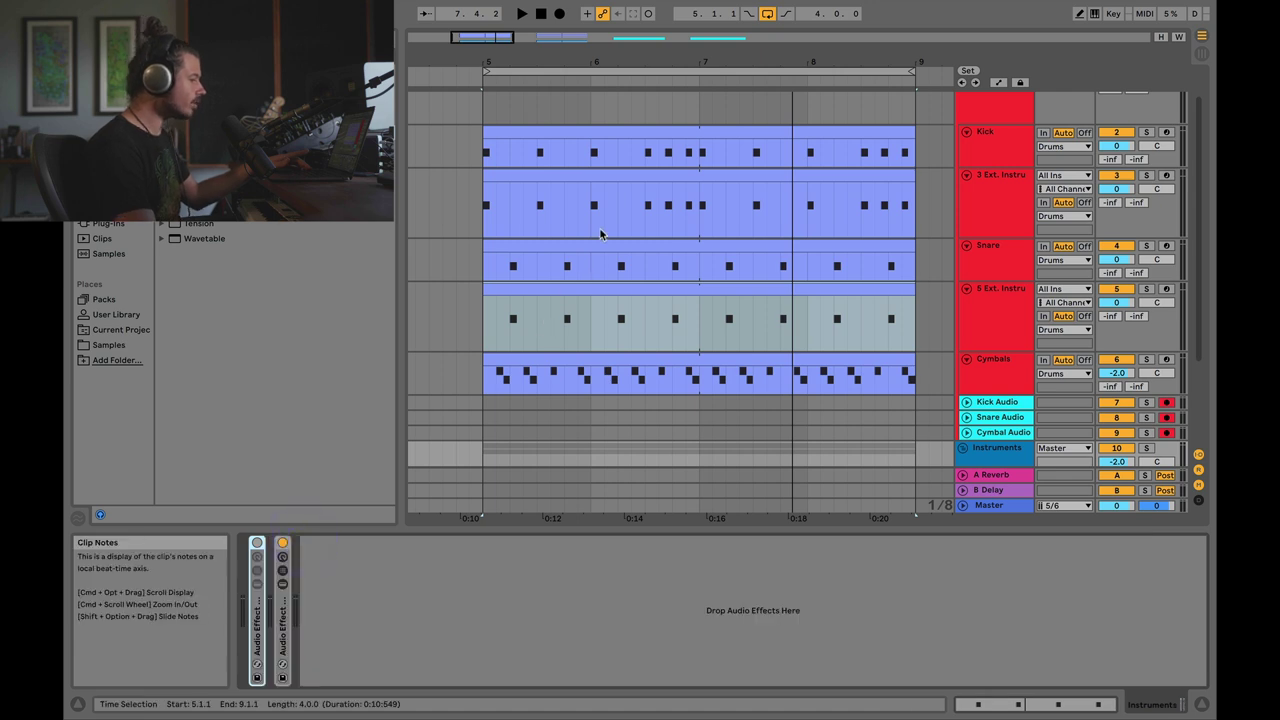
pyautogui.doubleClick(606, 152)
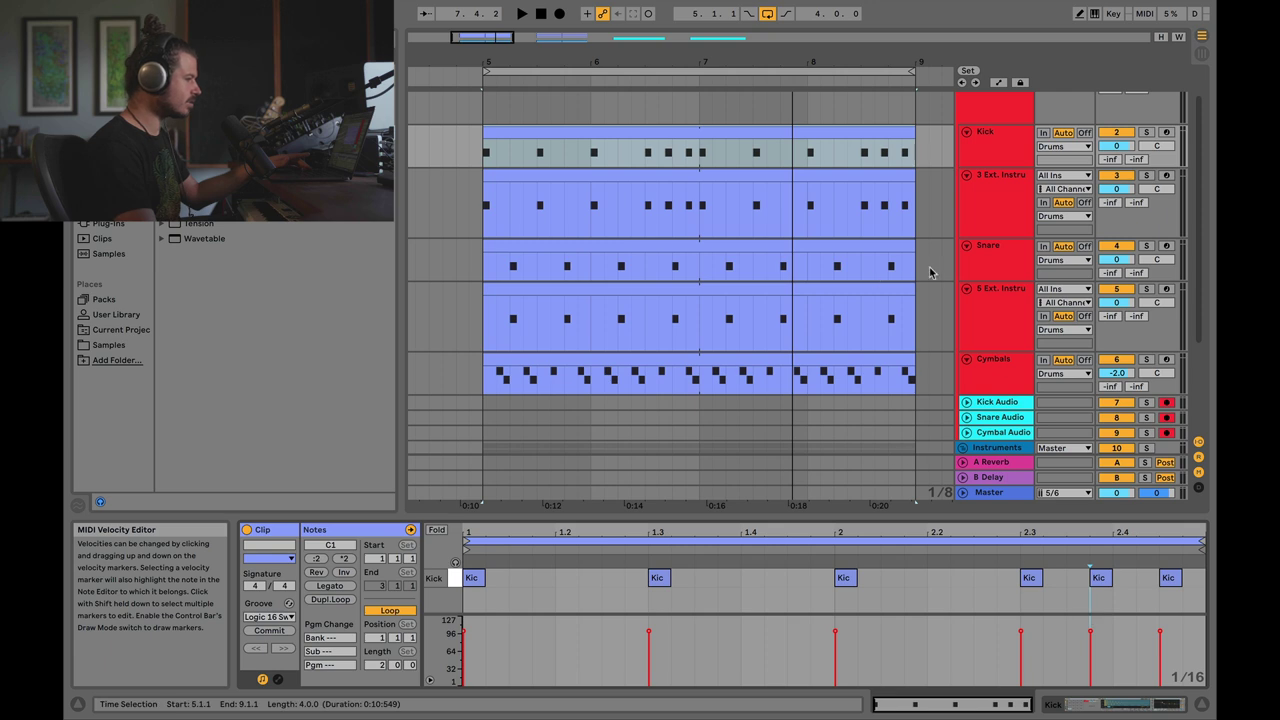
pyautogui.click(889, 250)
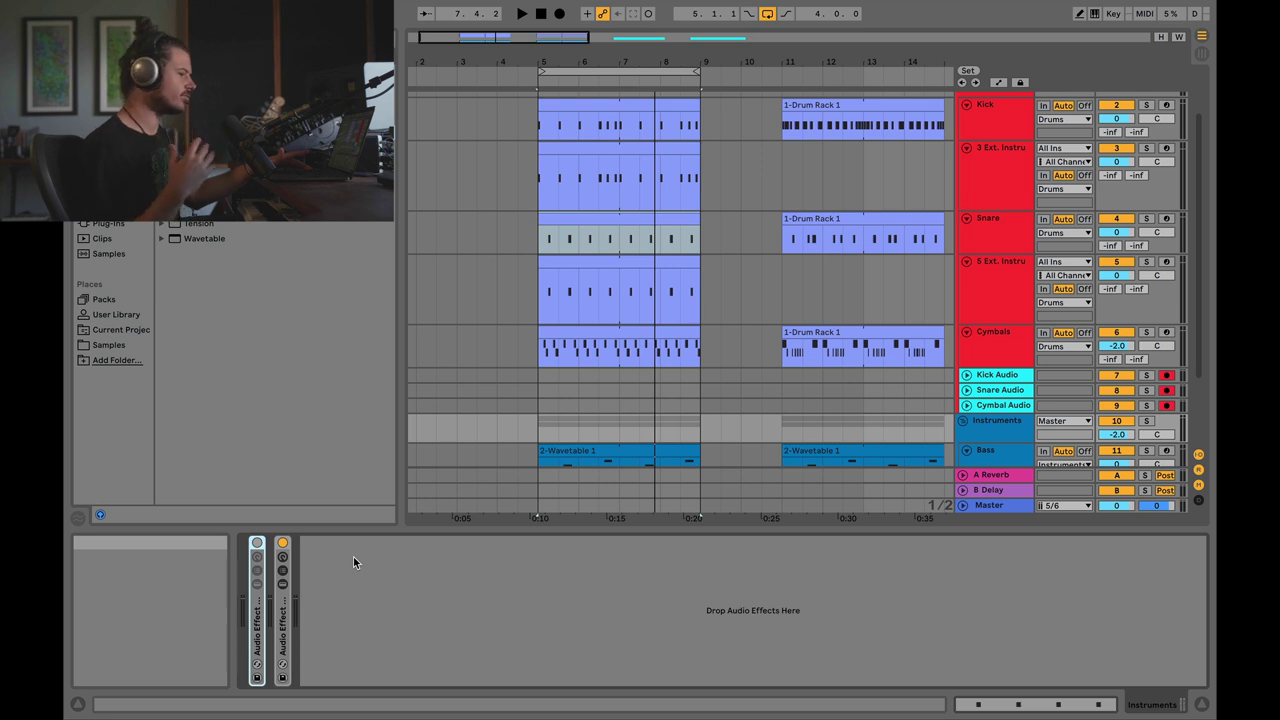
# Step: Play the first drum section again, alternating between the Compressor and LFOTool racks
pyautogui.press('a')
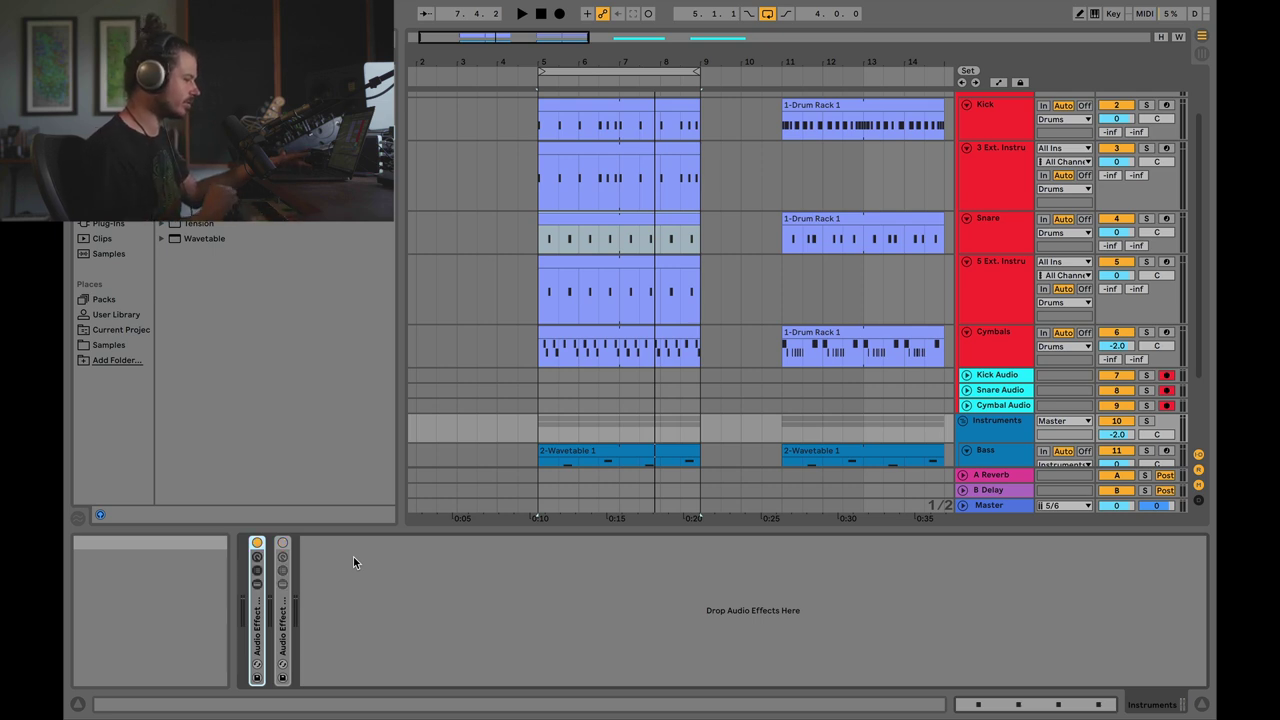
pyautogui.press('space')
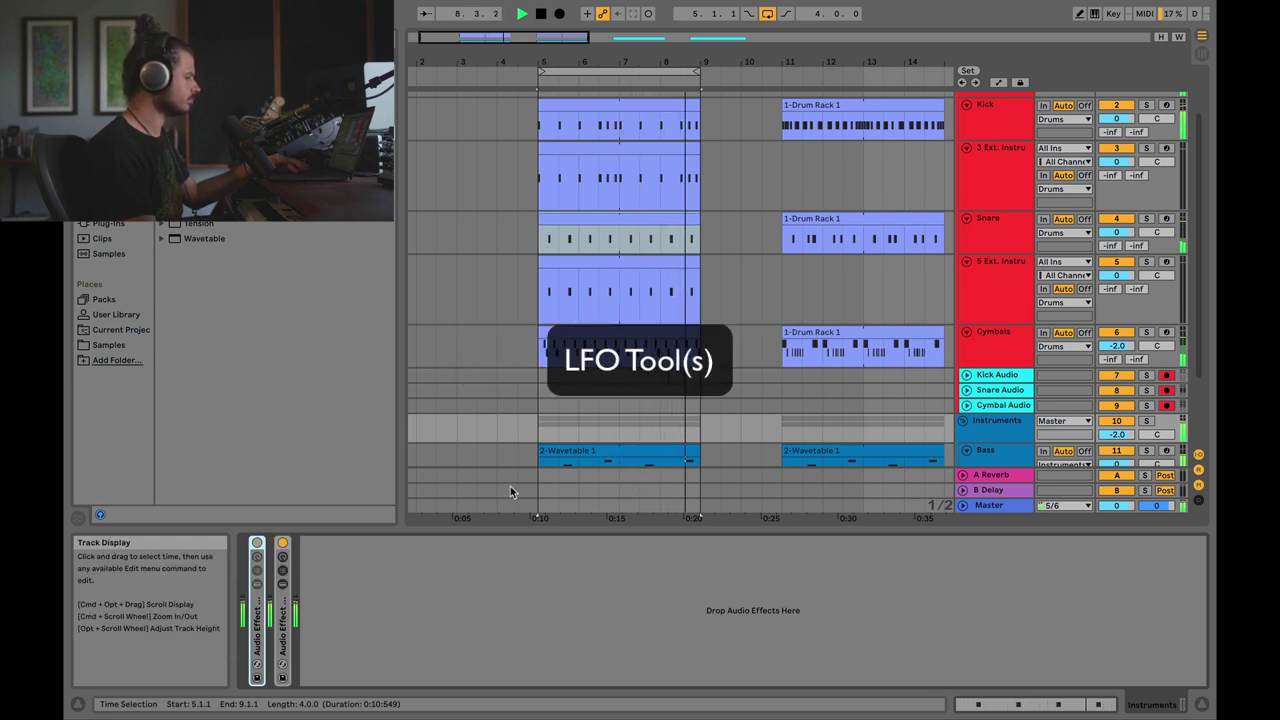
pyautogui.press('space')
# Step: Examine the Kick and Snare clips in the section starting at bar 11, along with the Drums group's devices
pyautogui.moveTo(500, 37)
pyautogui.mouseDown()
pyautogui.moveTo(522, 32)
pyautogui.moveTo(482, 38)
pyautogui.mouseUp()
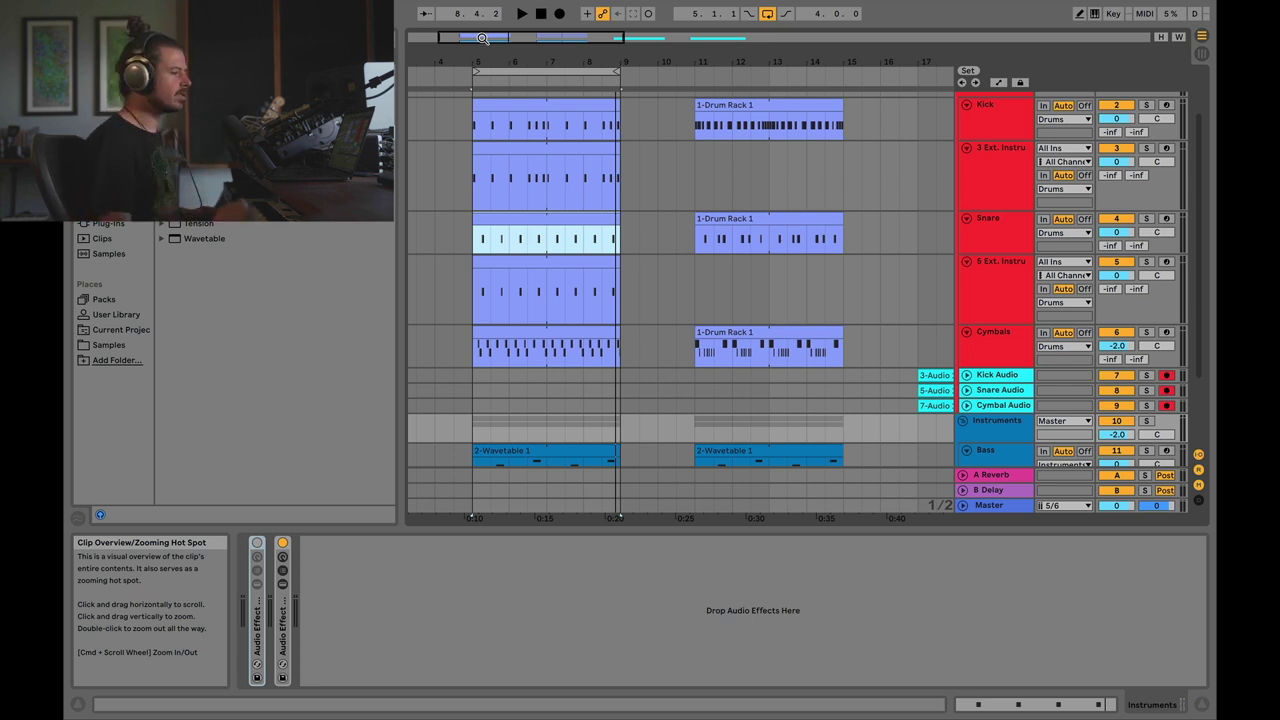
pyautogui.click(696, 143)
pyautogui.click(1008, 110)
pyautogui.scroll(1, 1011, 107)
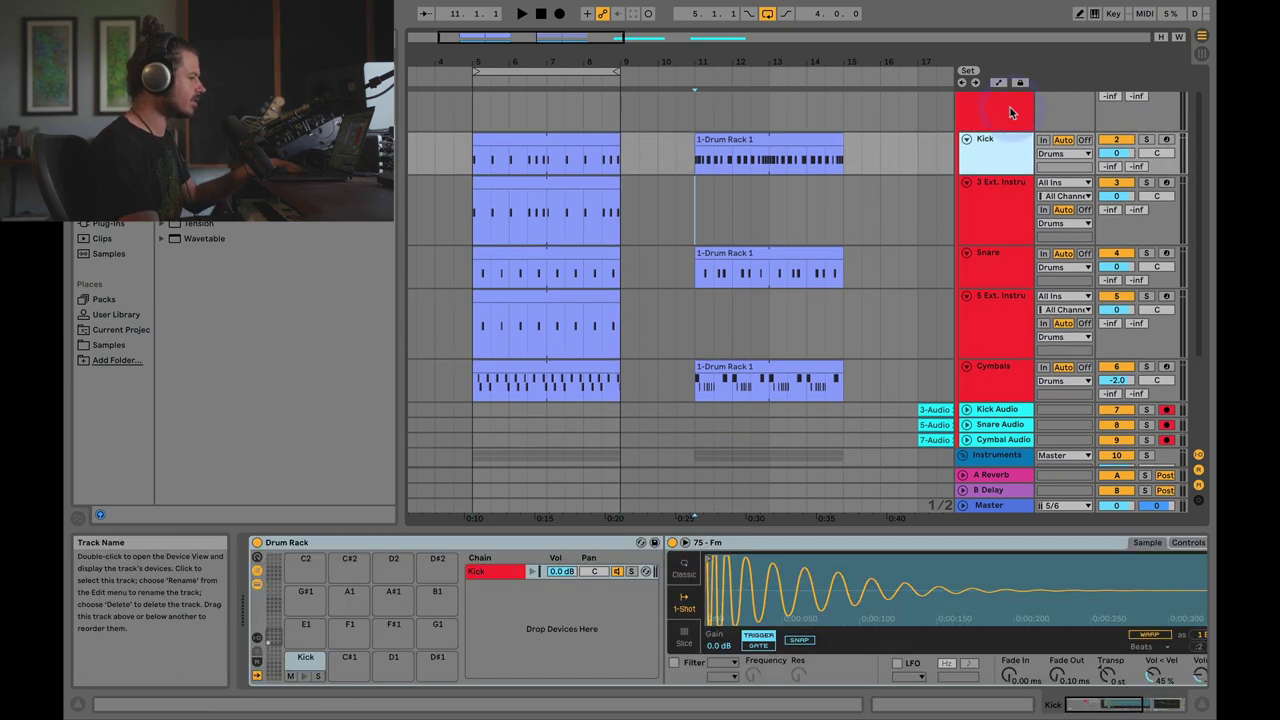
pyautogui.click(987, 110)
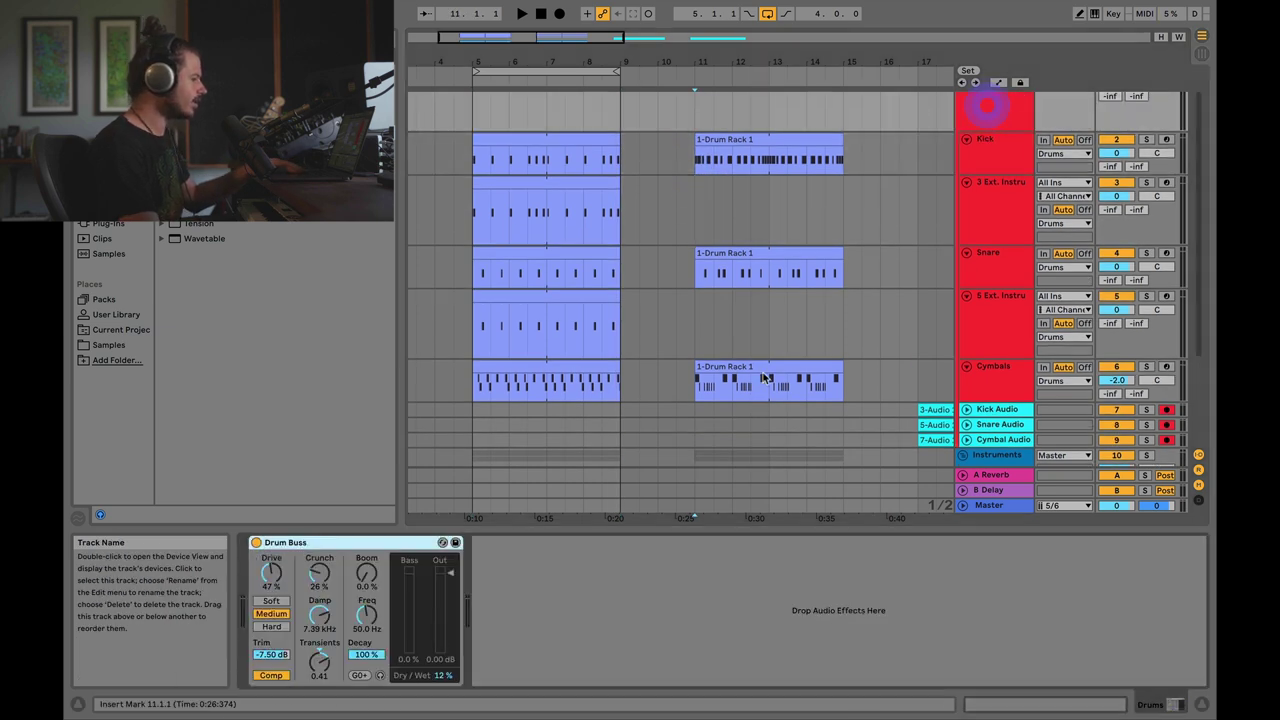
pyautogui.click(978, 142)
pyautogui.click(773, 137)
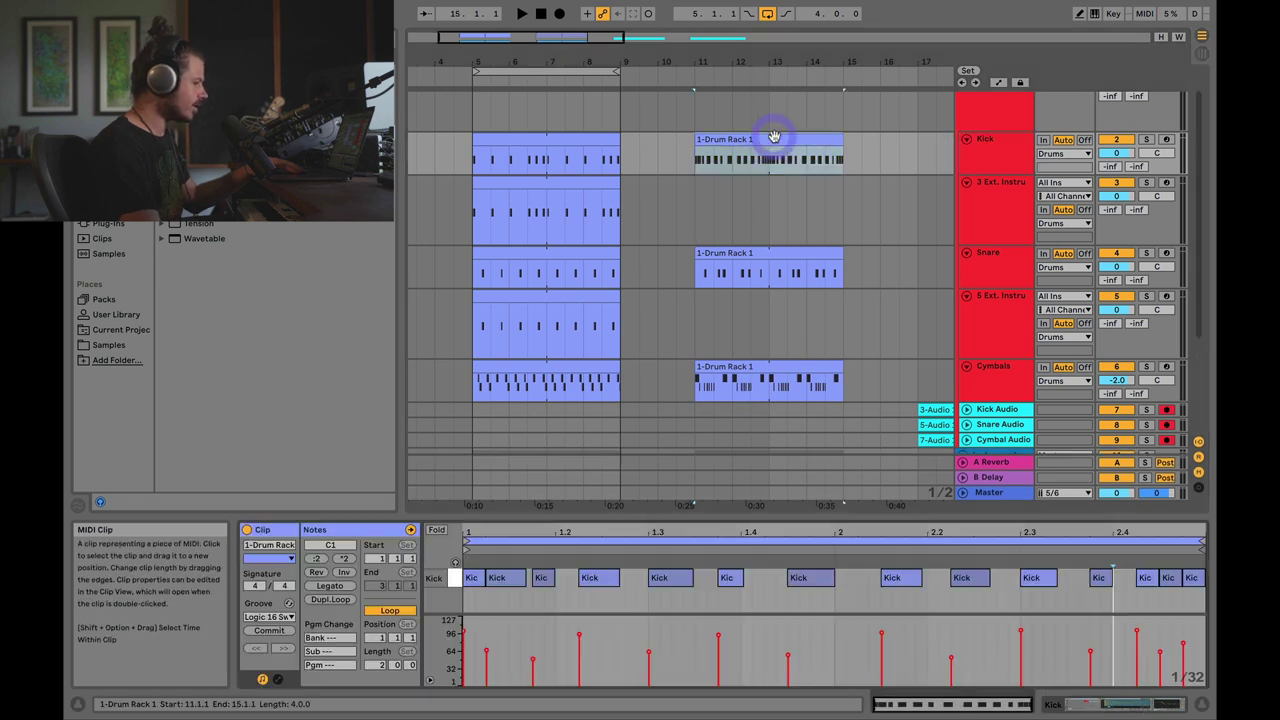
pyautogui.click(751, 275)
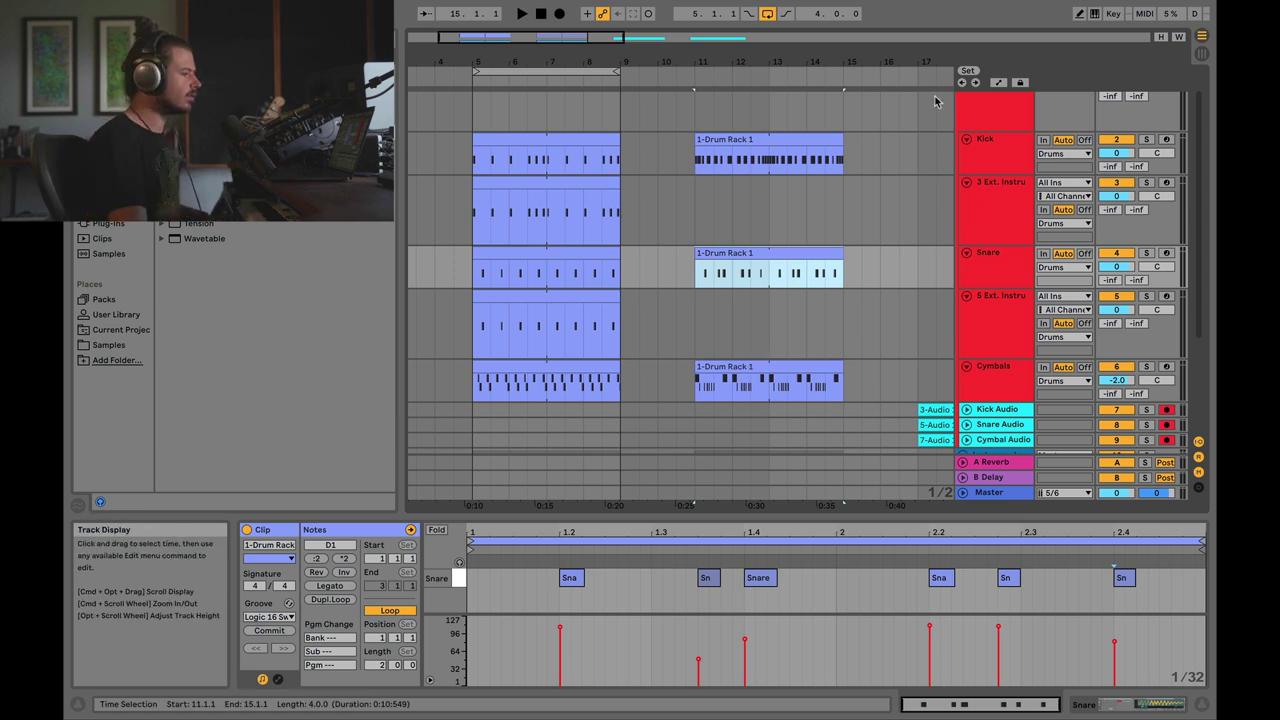
pyautogui.scroll(1, 1000, 222)
pyautogui.click(991, 121)
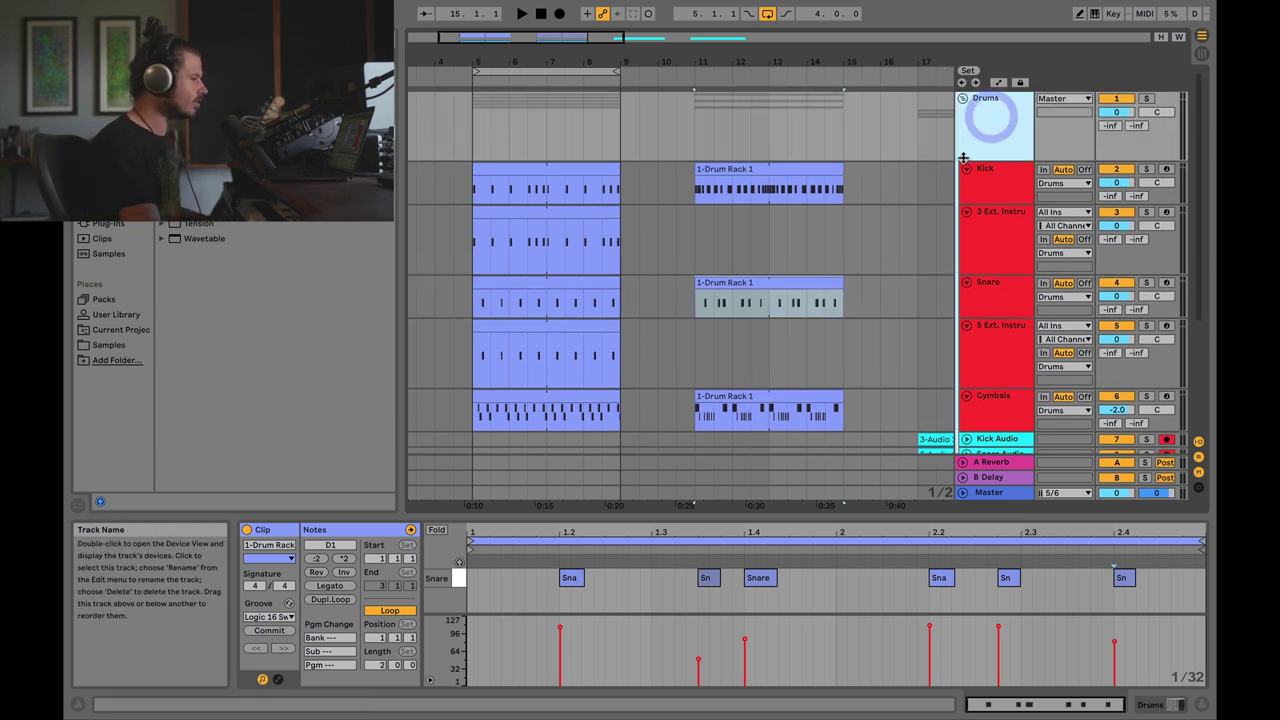
# Step: Copy the bar 11 Kick and Snare clips onto the External Instrument tracks directly beneath their source tracks
pyautogui.click(757, 168)
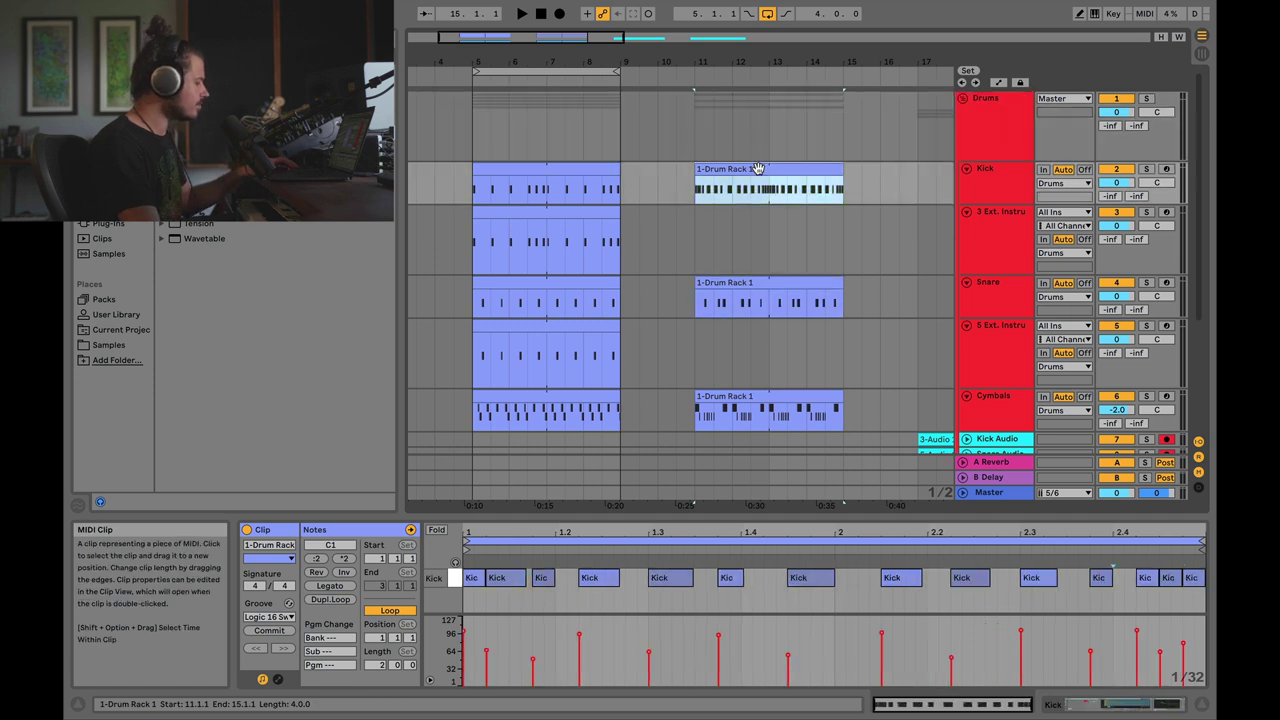
pyautogui.moveTo(757, 168); pyautogui.dragTo(757, 217)
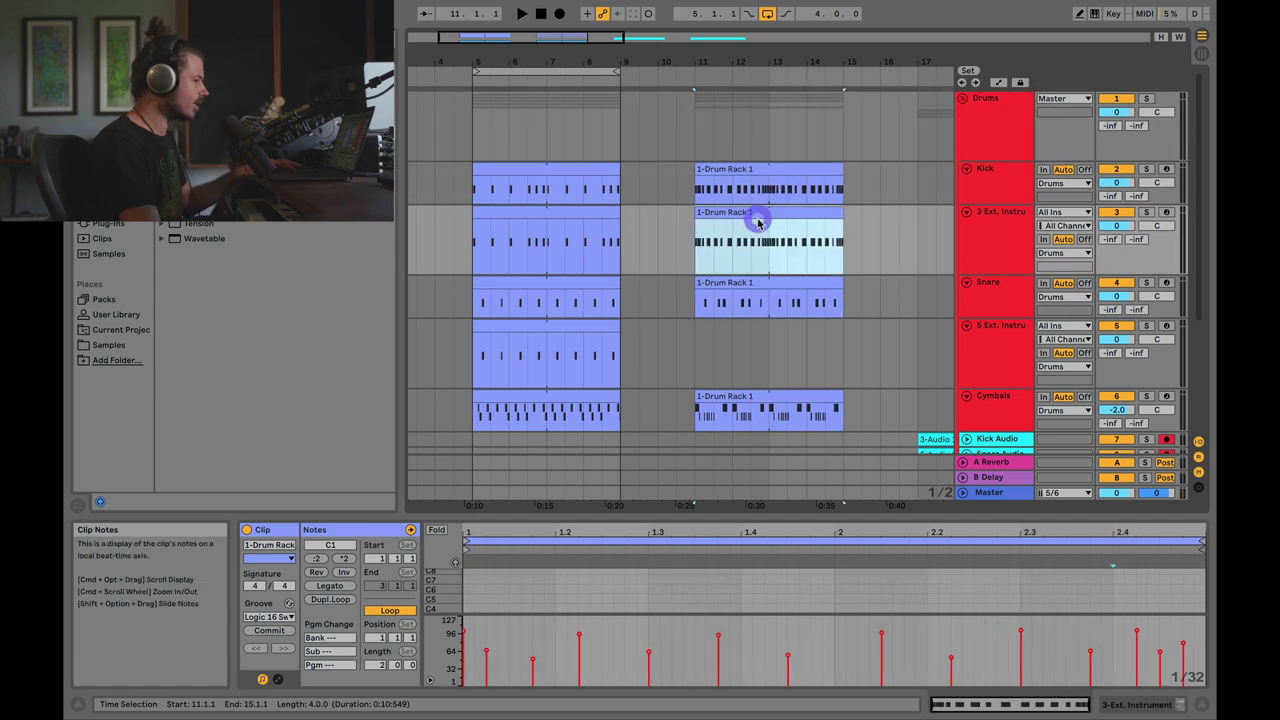
pyautogui.moveTo(806, 305); pyautogui.dragTo(758, 334)
# Step: Play the second section from bar 11 with the Instruments group's racks shown and the Compressor rack active
pyautogui.click(1007, 125)
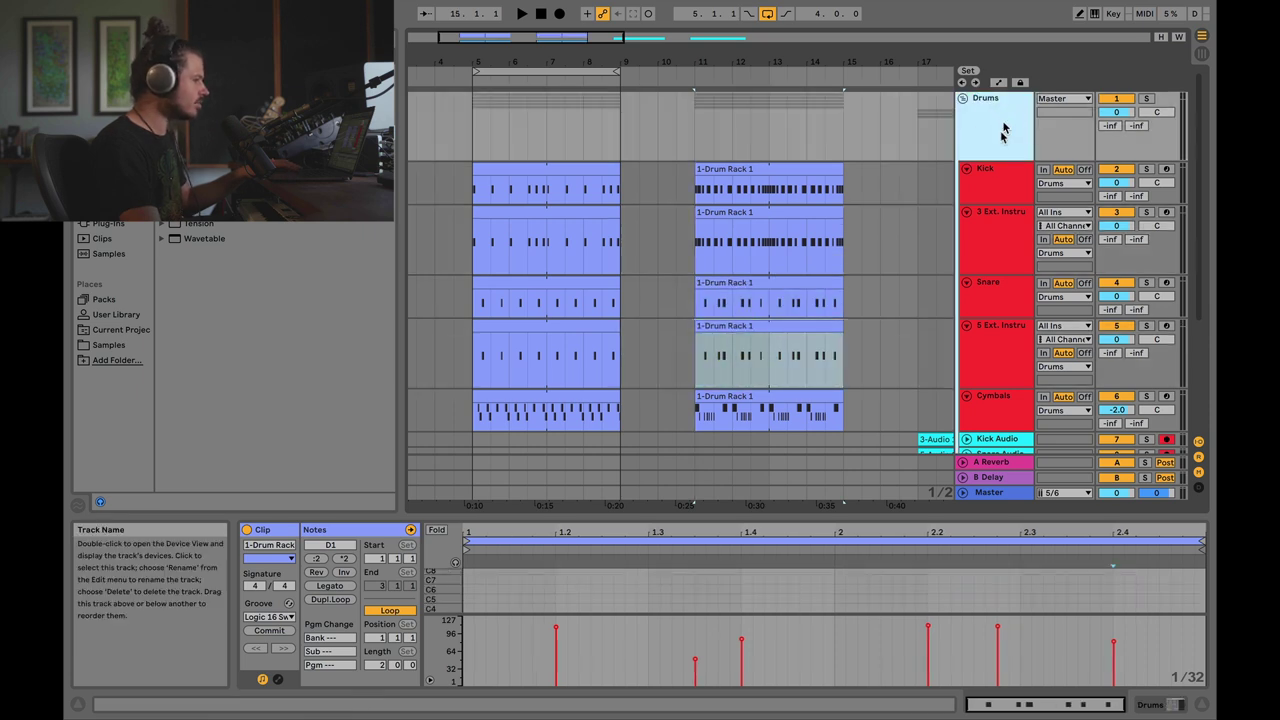
pyautogui.scroll(-3, 1000, 371)
pyautogui.click(1003, 398)
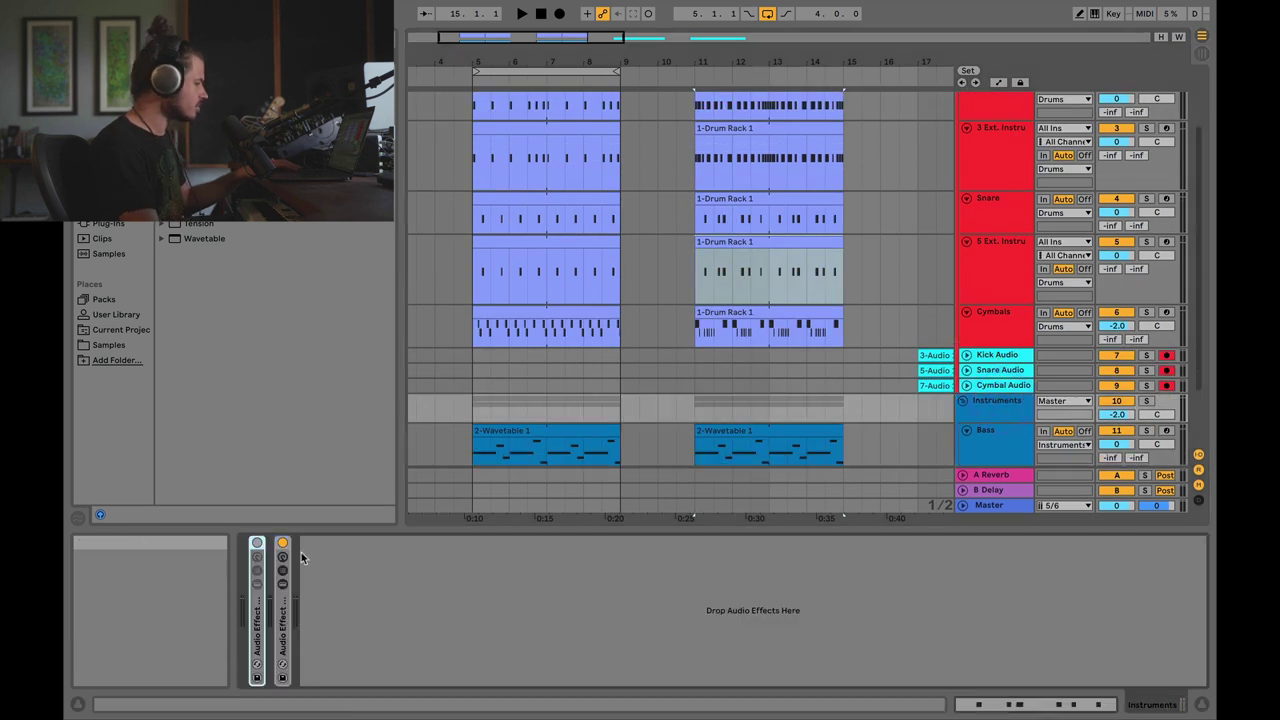
pyautogui.click(291, 617)
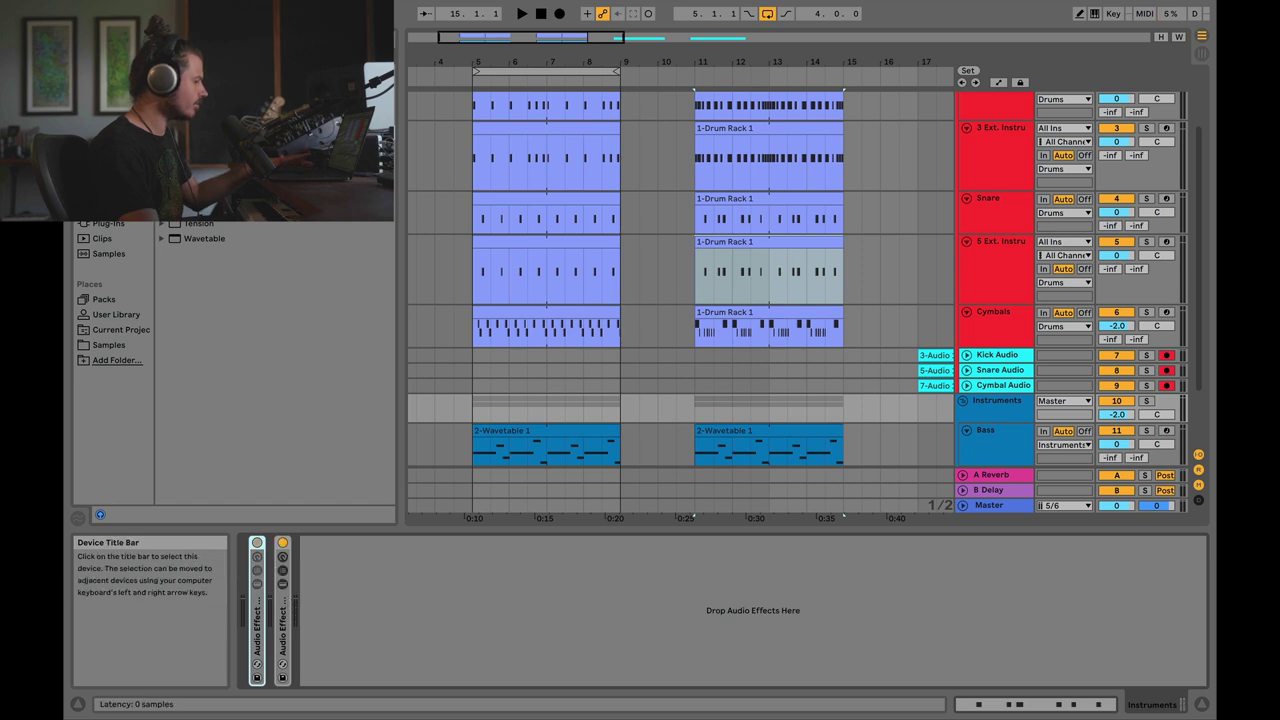
pyautogui.click(692, 273)
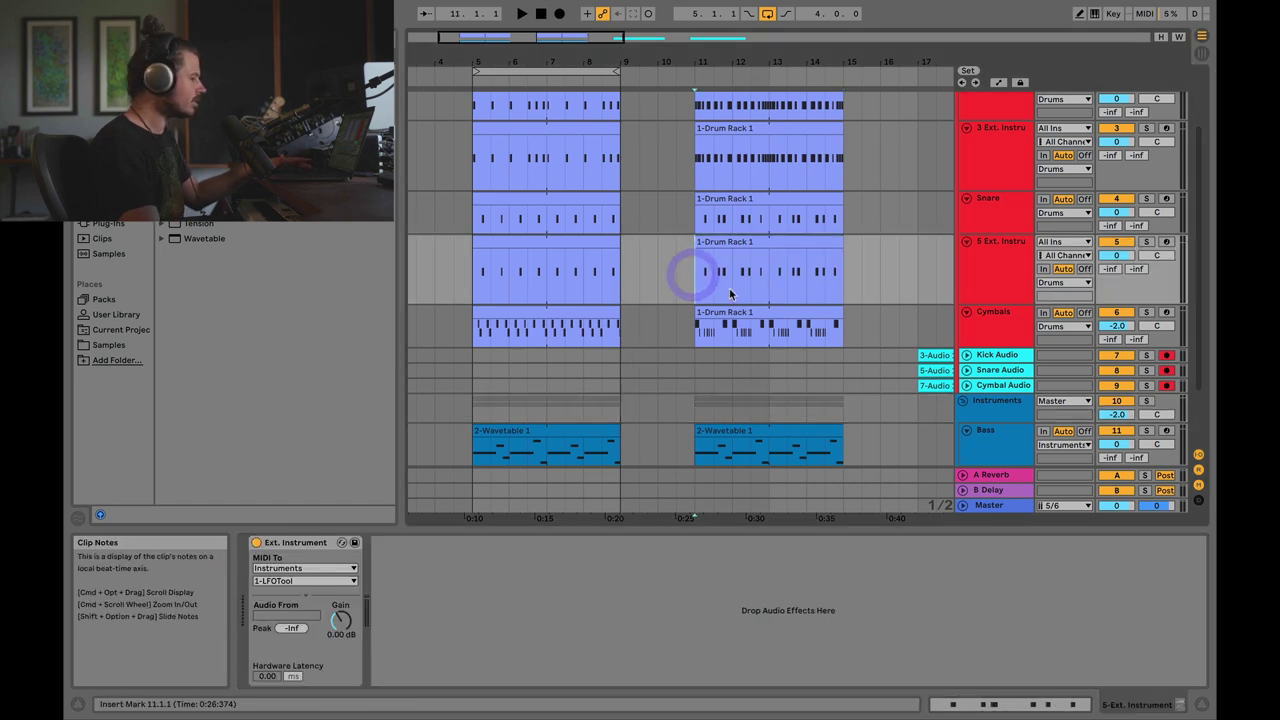
pyautogui.scroll(1, 730, 293)
pyautogui.hscroll(2, 730, 293)
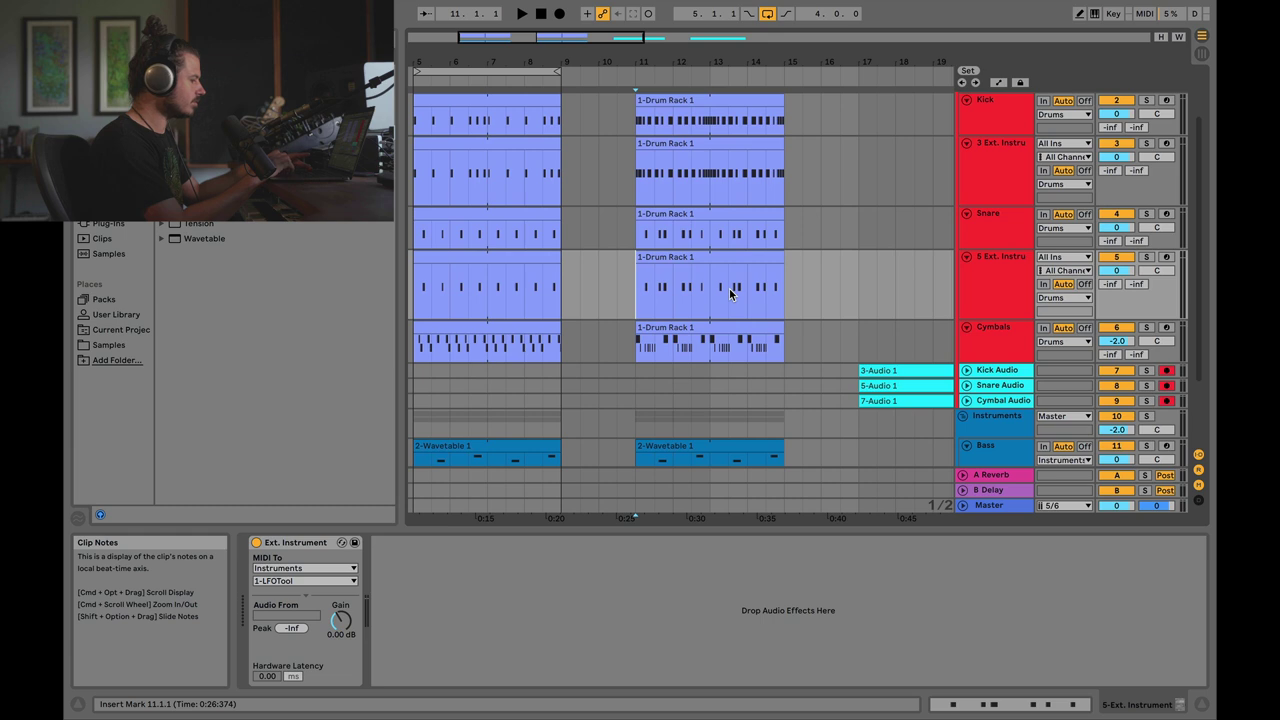
pyautogui.scroll(2, 930, 236)
pyautogui.click(994, 128)
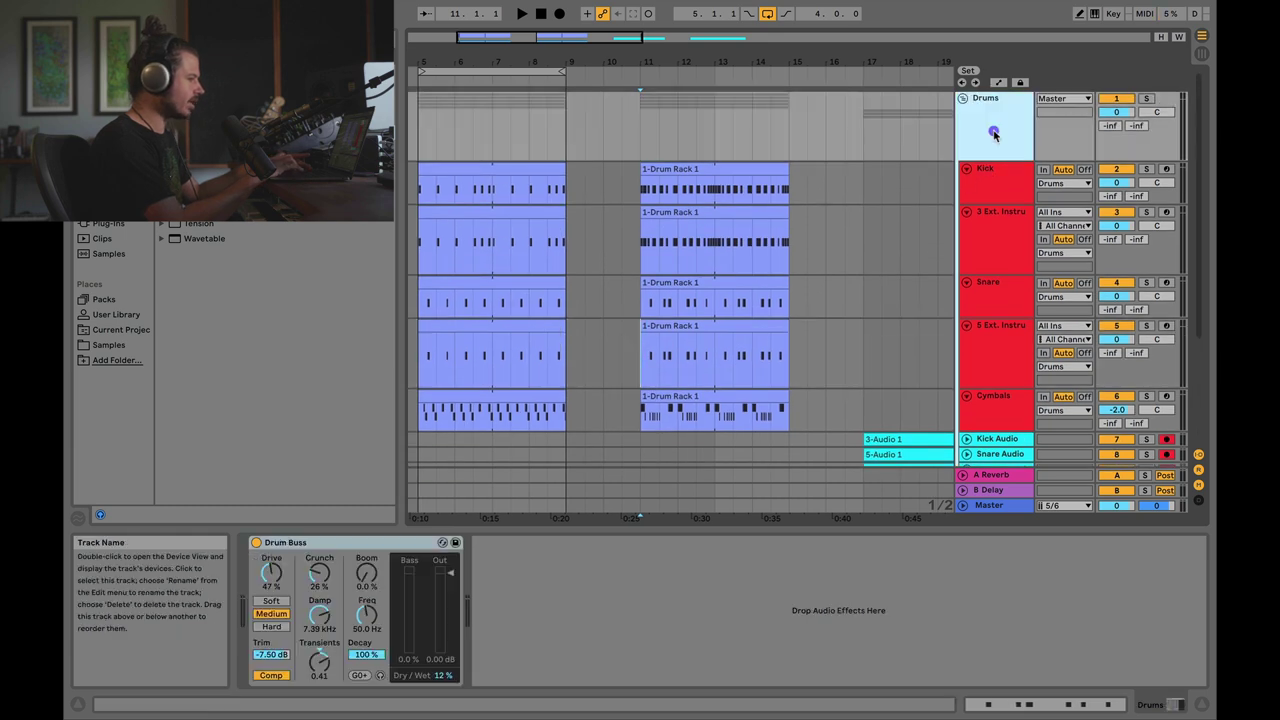
pyautogui.scroll(-3, 930, 400)
pyautogui.click(983, 400)
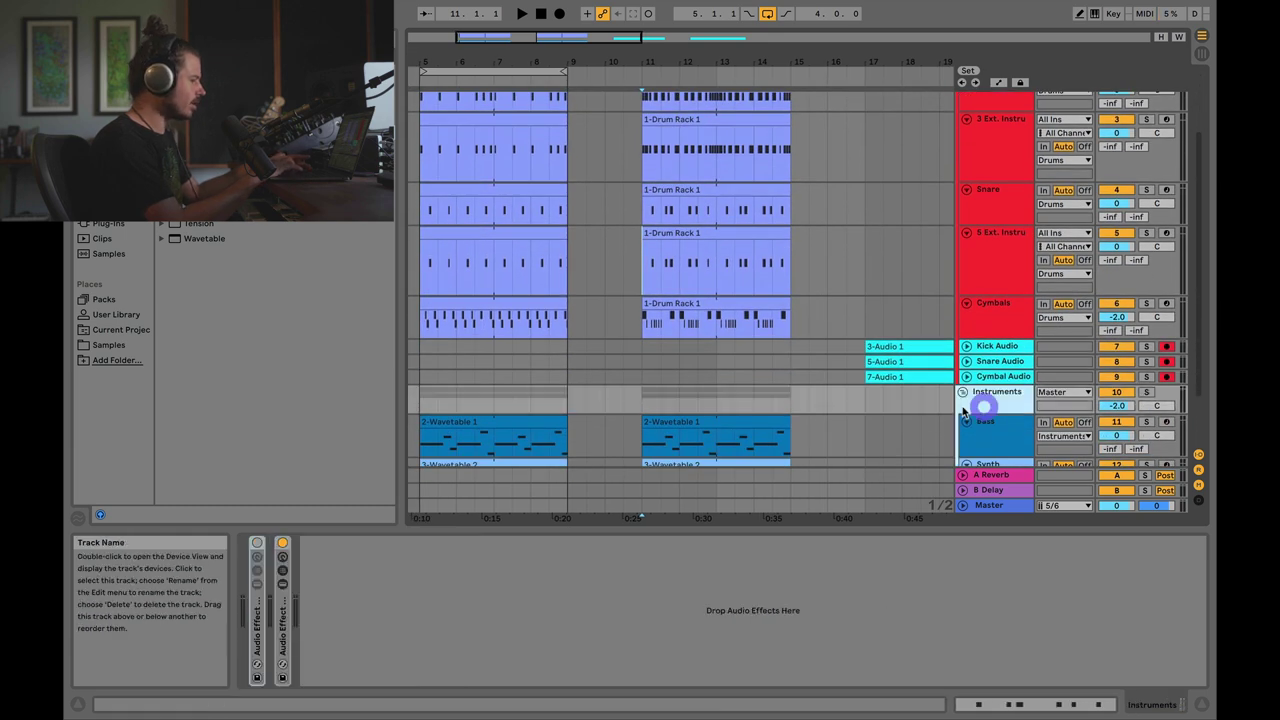
pyautogui.press('space')
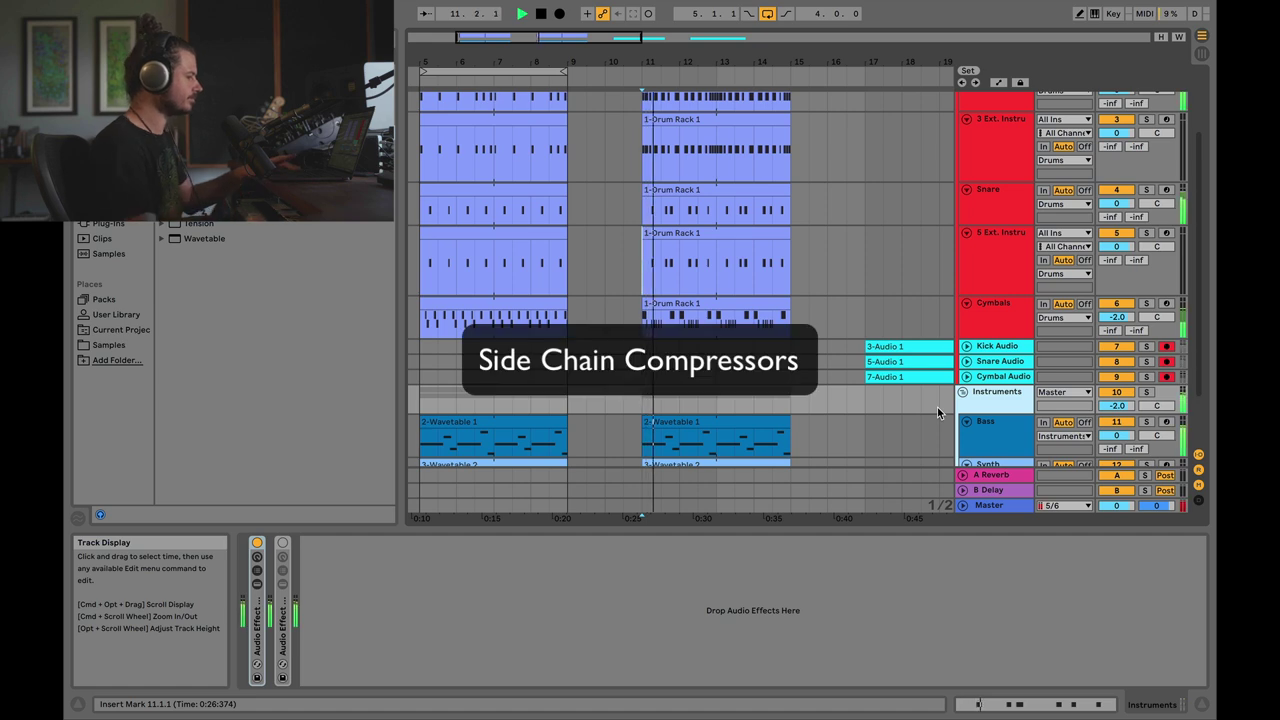
# Step: Loop the second section from bar 11 to bar 15
pyautogui.click(731, 437)
pyautogui.rightClick(781, 401)
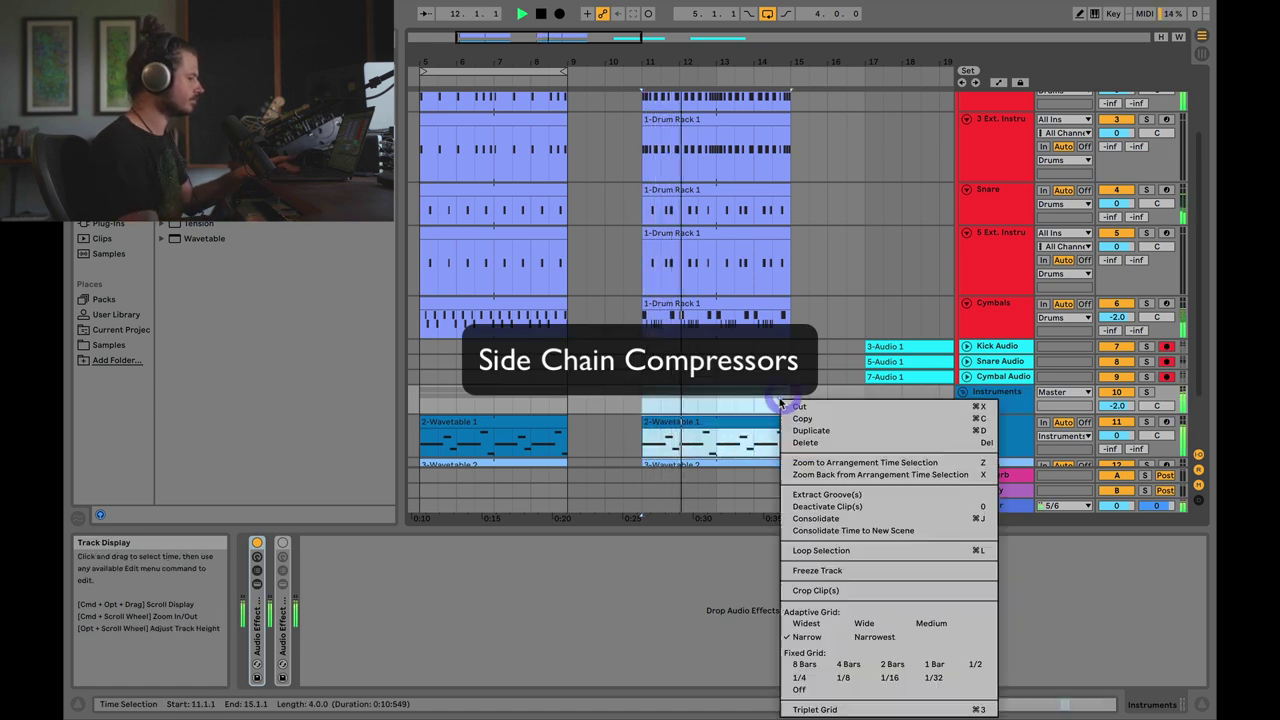
pyautogui.click(826, 550)
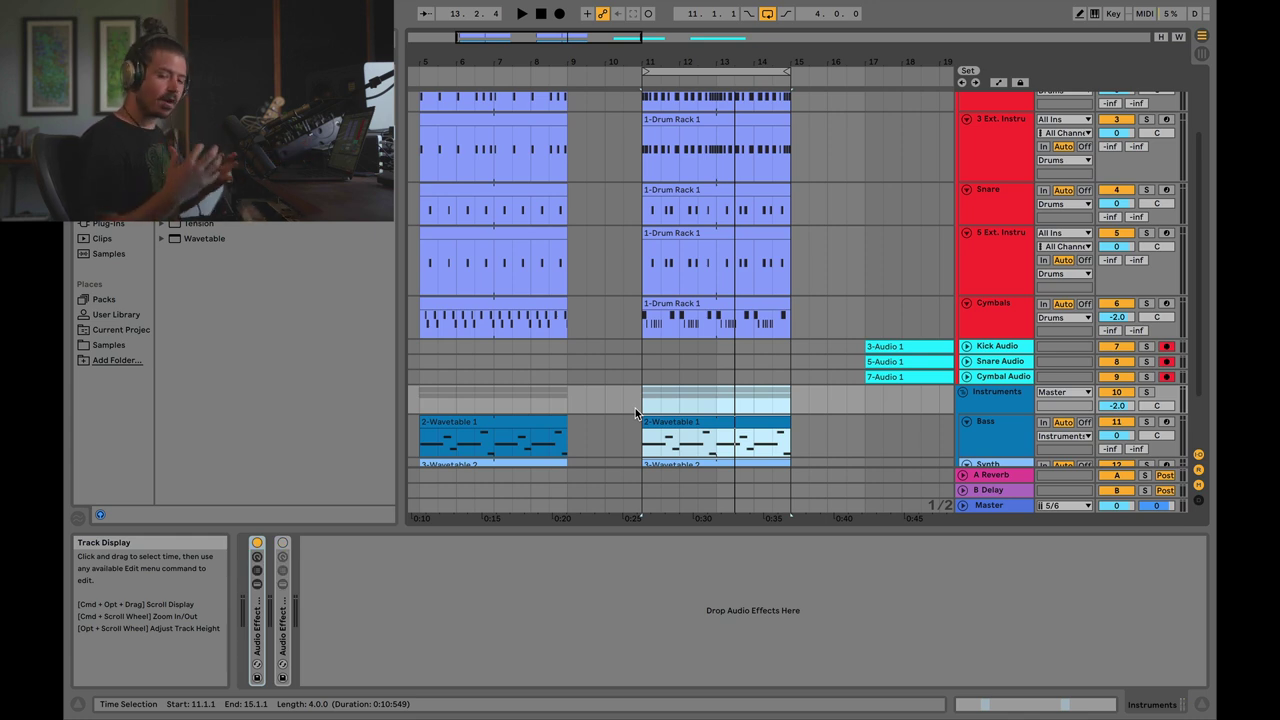
# Step: Show the activity view on both Compressors in the rack and play the looped section to watch their gain reduction
pyautogui.doubleClick(256, 602)
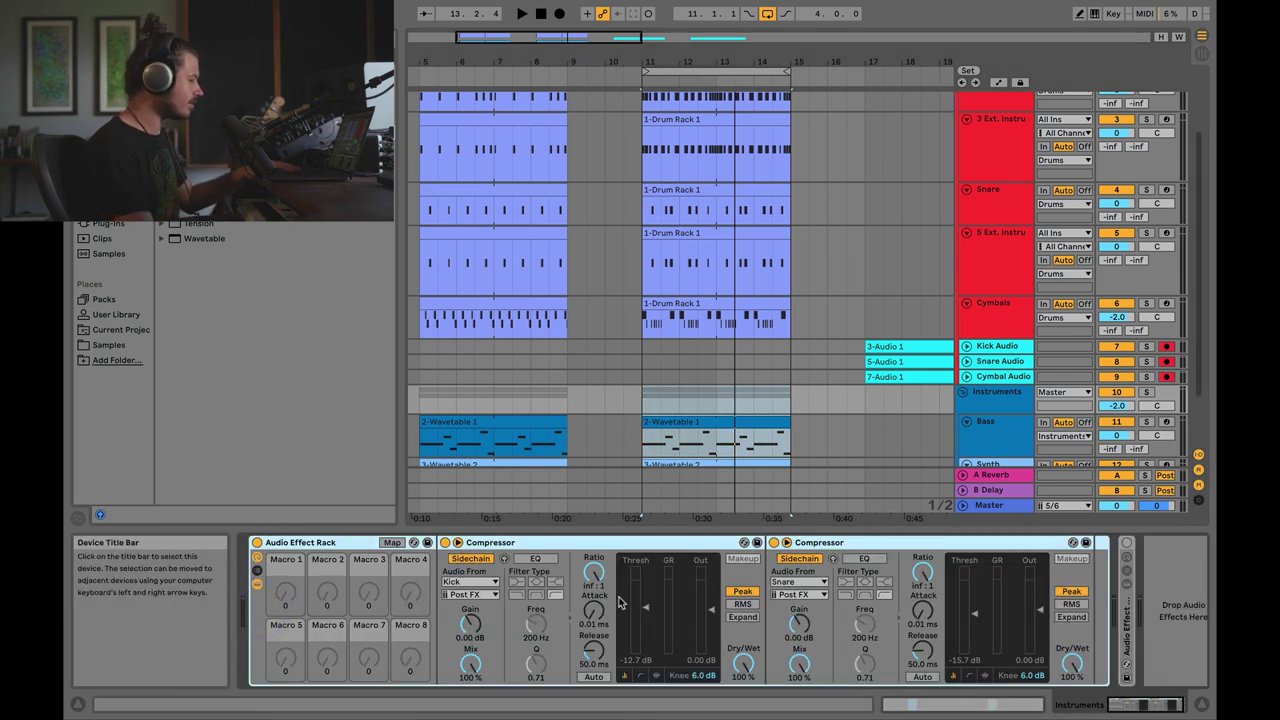
pyautogui.click(658, 676)
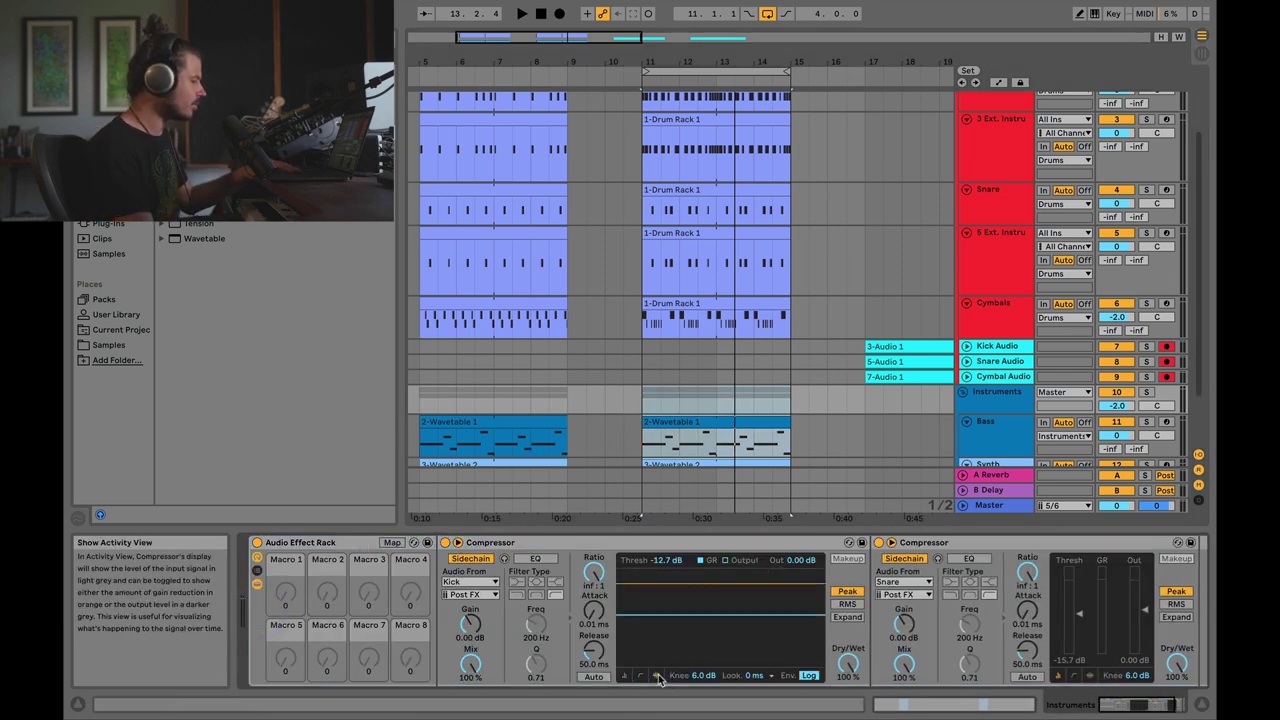
pyautogui.click(1091, 676)
pyautogui.moveTo(1141, 703); pyautogui.dragTo(1190, 701)
pyautogui.press('space')
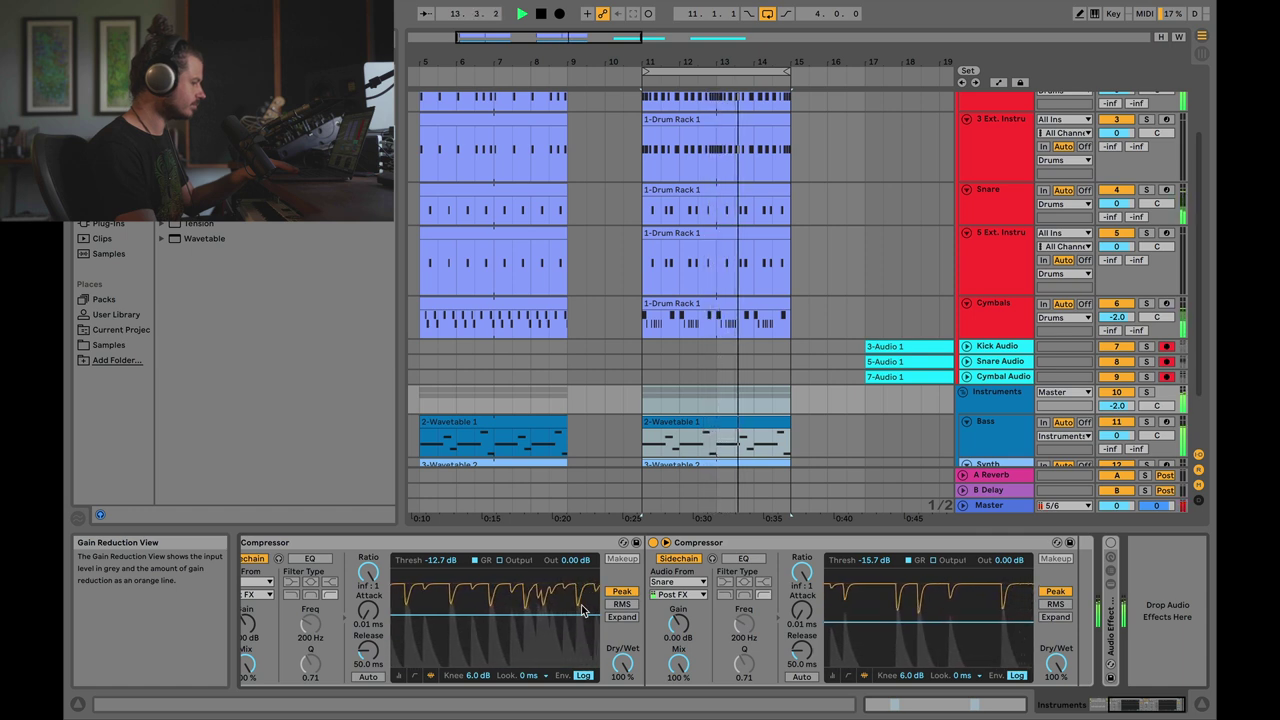
pyautogui.press('space')
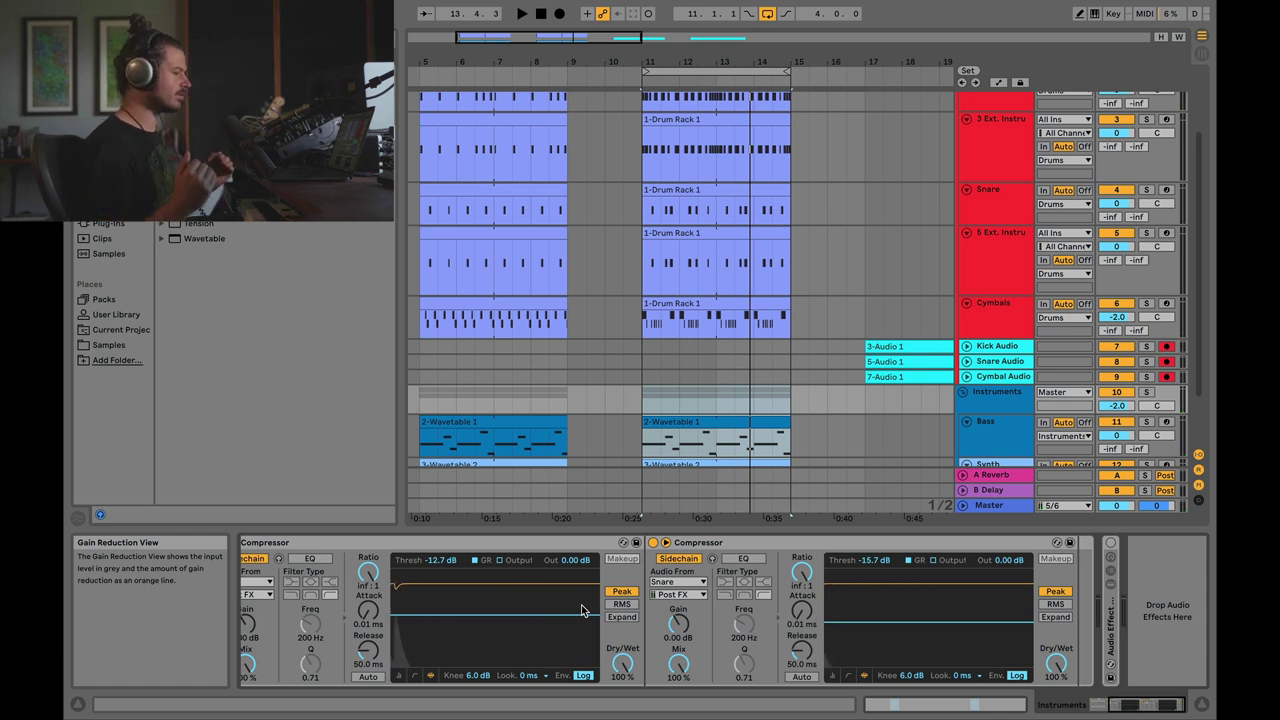
# Step: Collapse the Compressor rack, expand and activate the LFOTool rack, and open the first LFOTool's interface
pyautogui.hscroll(-5, 583, 611)
pyautogui.doubleClick(330, 543)
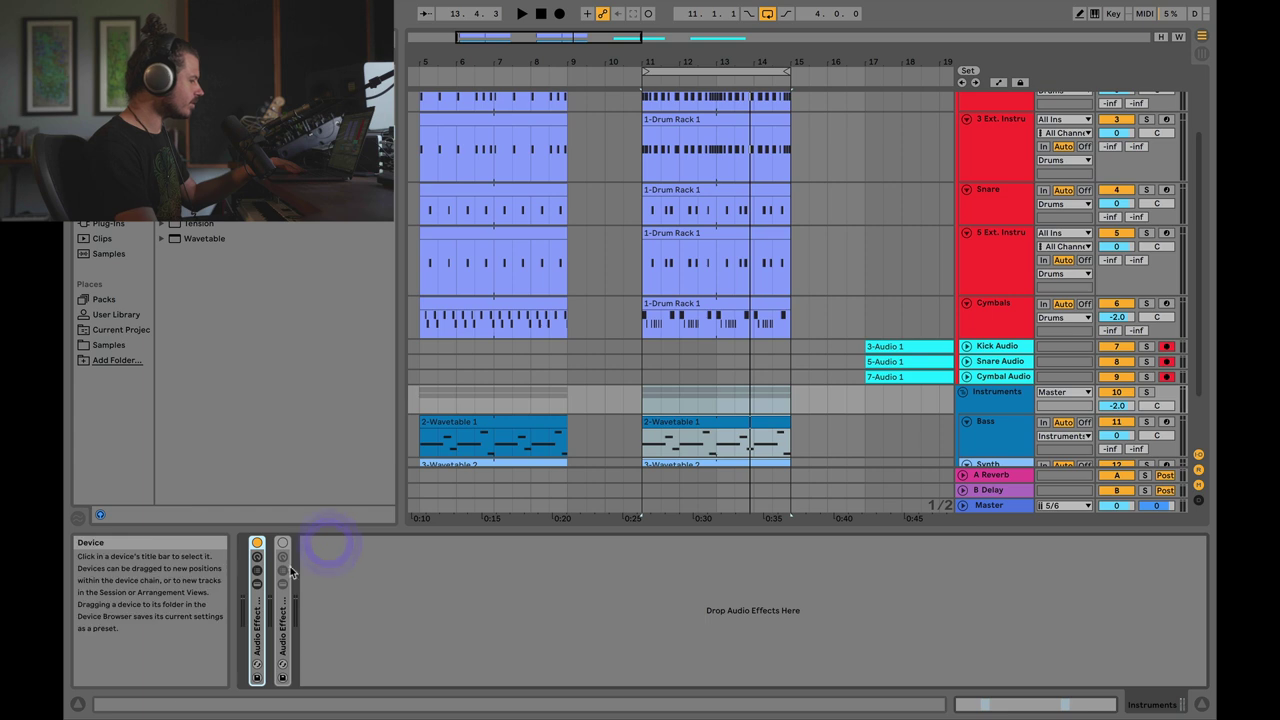
pyautogui.doubleClick(287, 603)
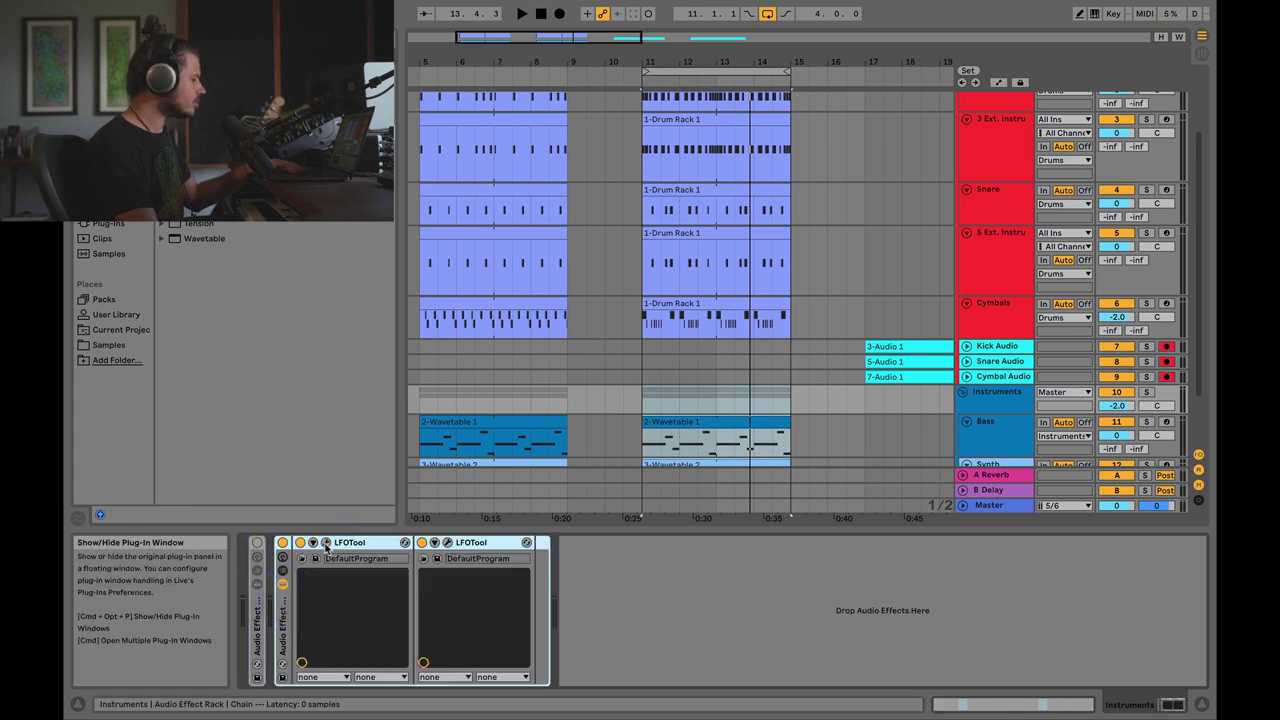
pyautogui.click(326, 542)
pyautogui.click(996, 392)
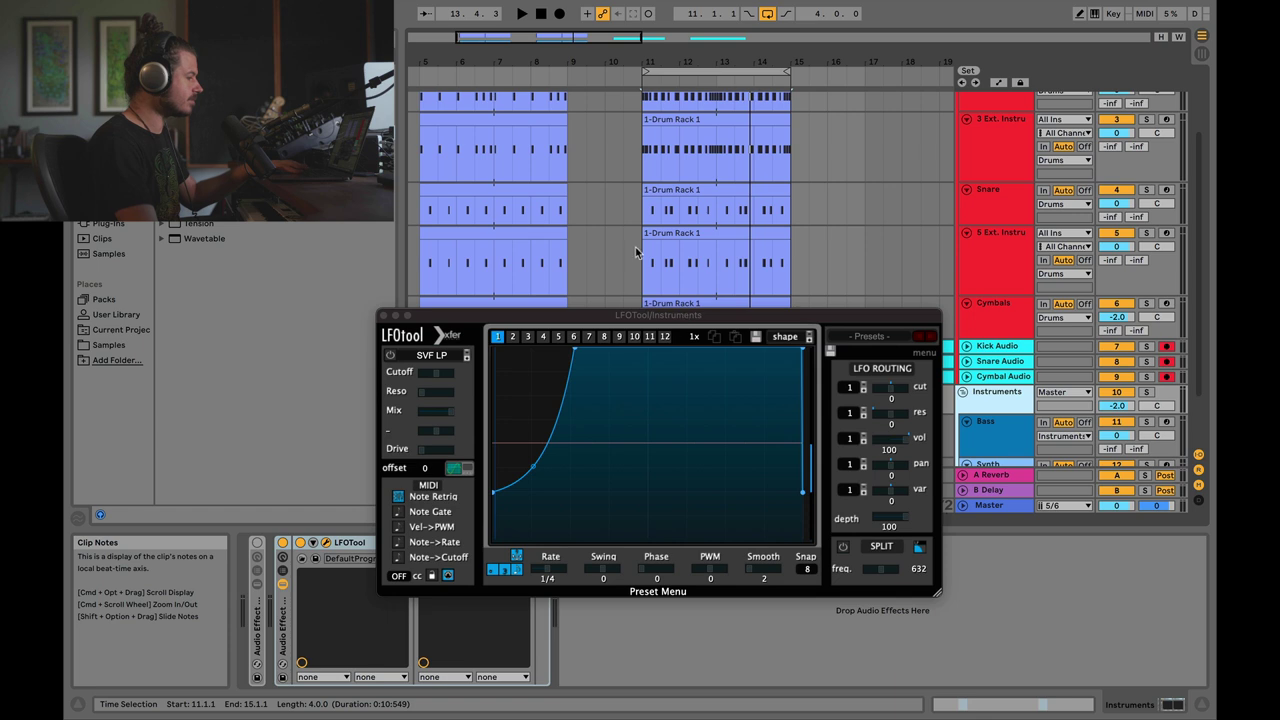
# Step: Audition the loop and reshape the volume curves of both LFOTools for a shallower, shorter duck
pyautogui.press('space')
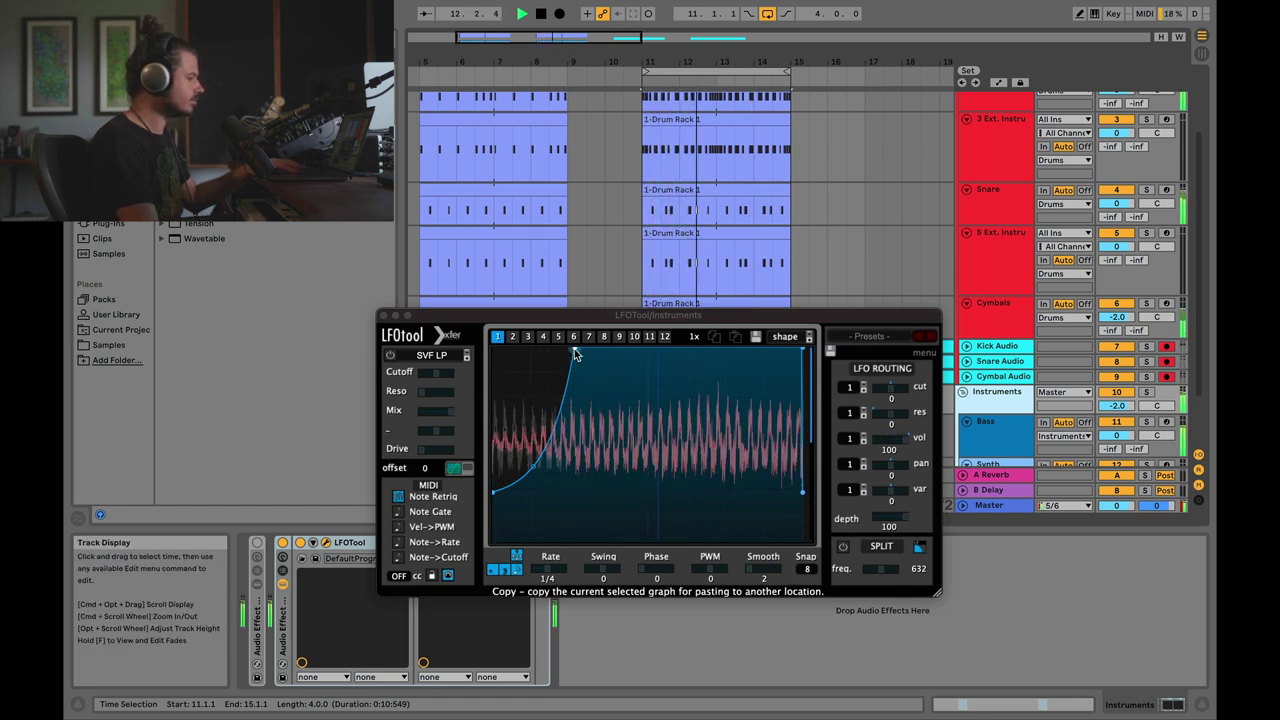
pyautogui.press('space')
pyautogui.moveTo(574, 351); pyautogui.dragTo(543, 341)
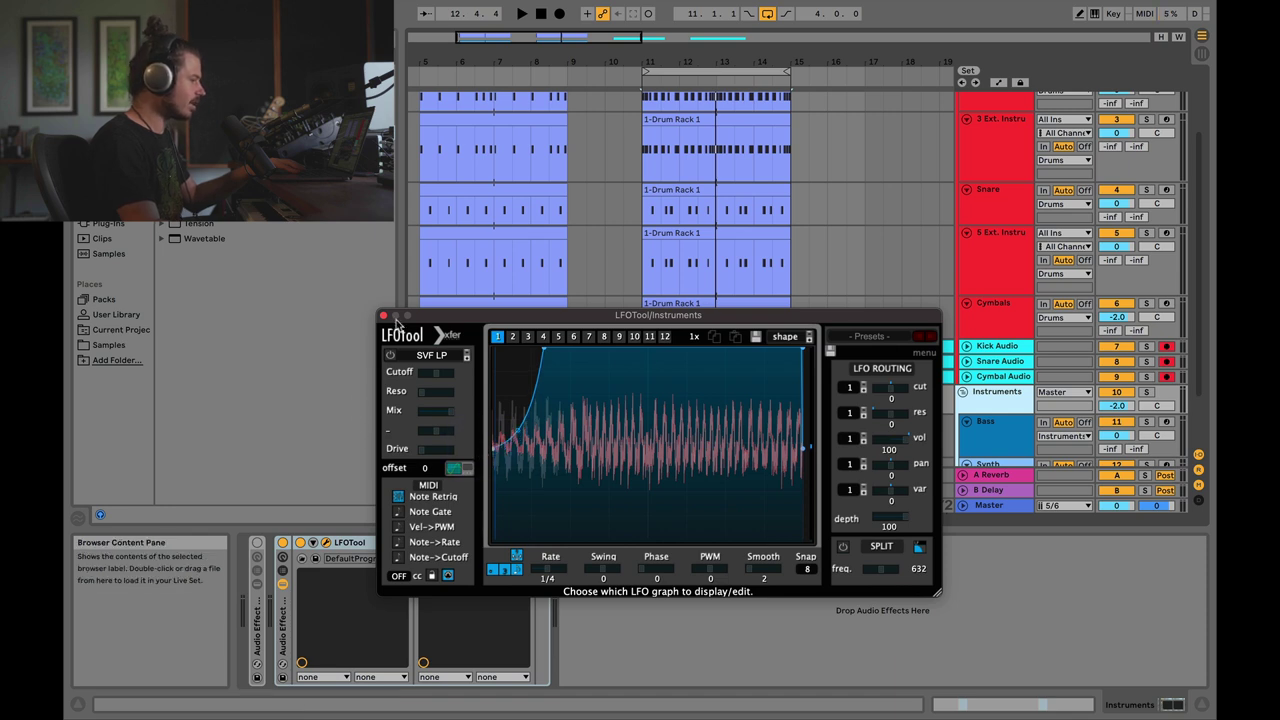
pyautogui.click(385, 316)
pyautogui.click(326, 542)
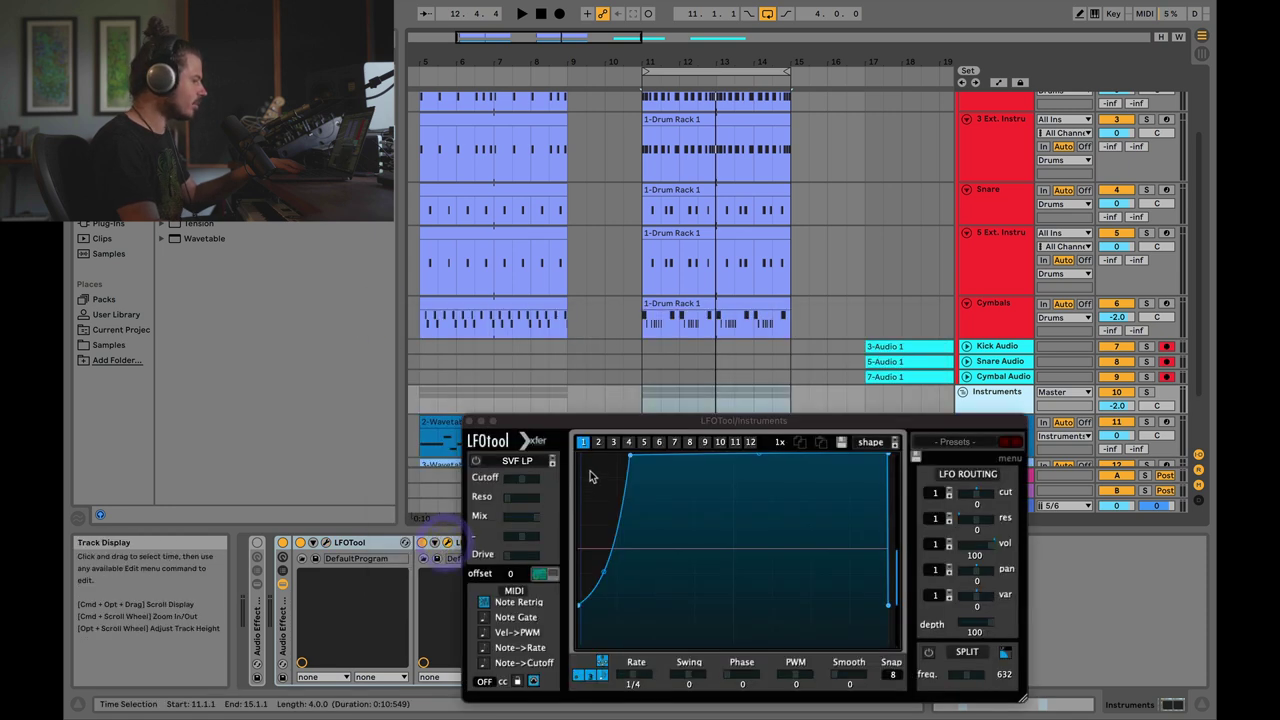
pyautogui.moveTo(576, 605); pyautogui.dragTo(573, 572)
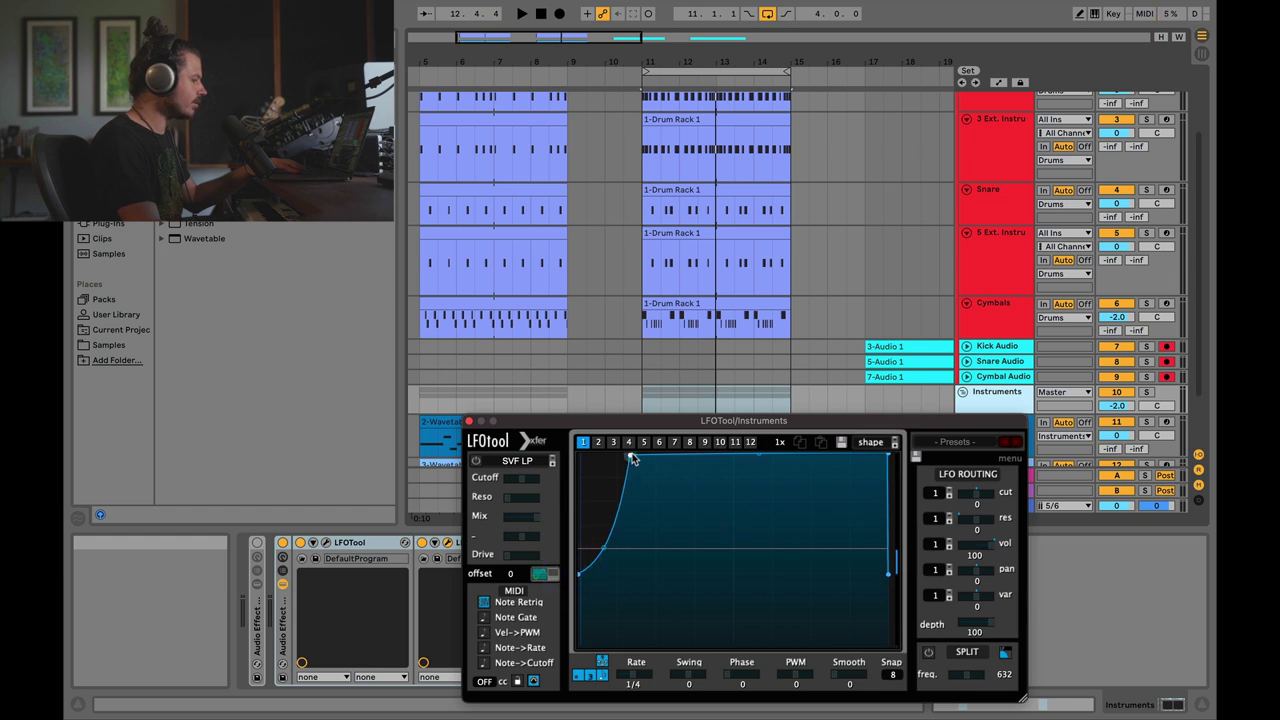
# Step: Play the second section alternating between the LFOTool and Compressor racks, and enable Vel->PWM in the second LFOTool
pyautogui.press('space')
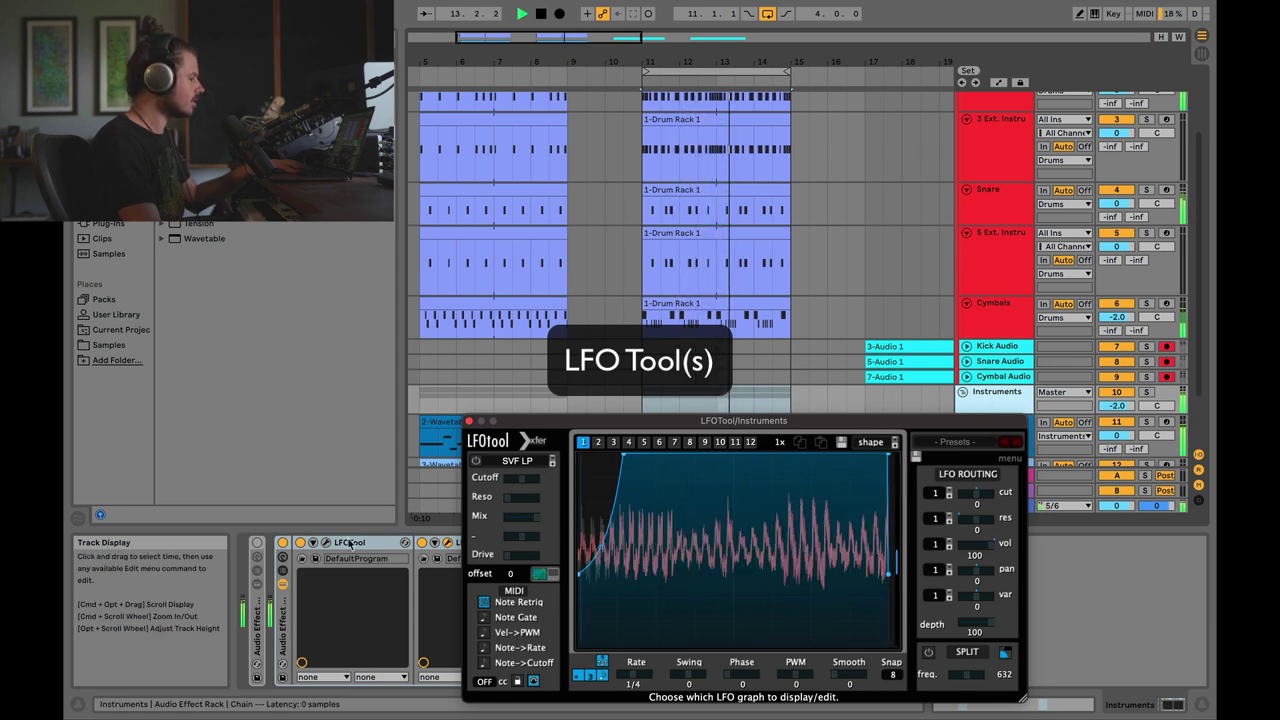
pyautogui.press('space')
pyautogui.press('a')
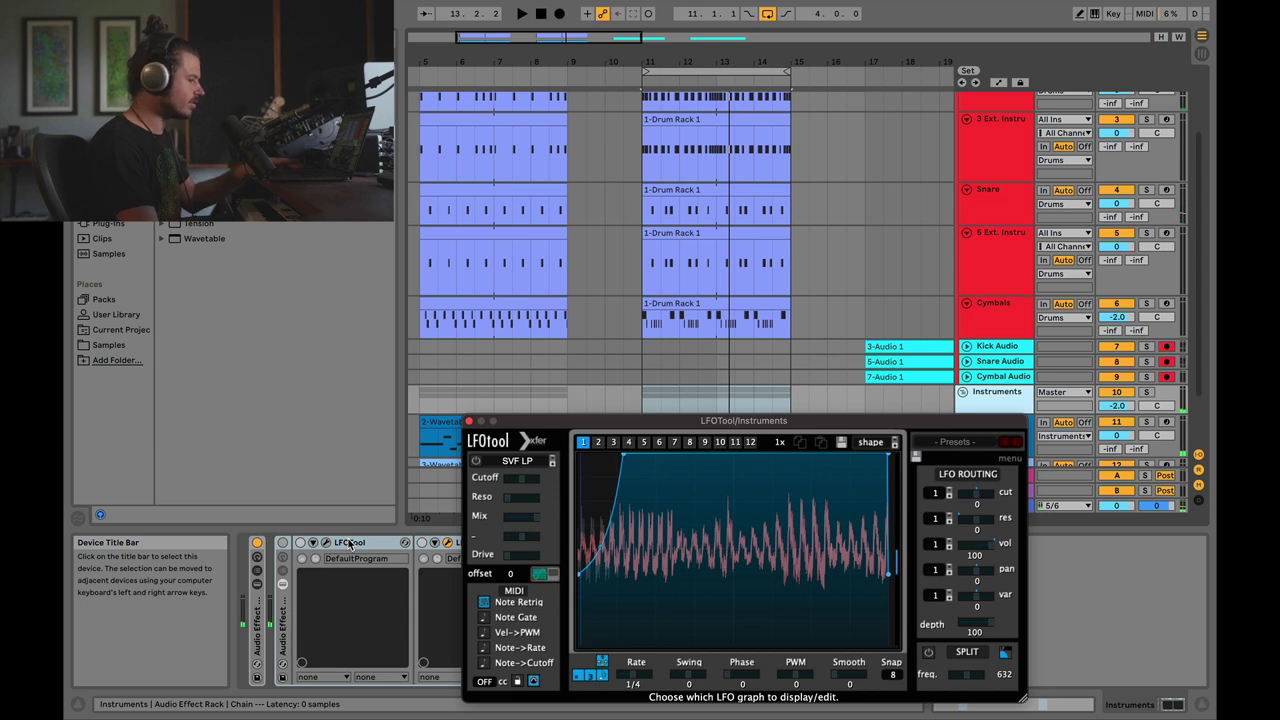
pyautogui.press('space')
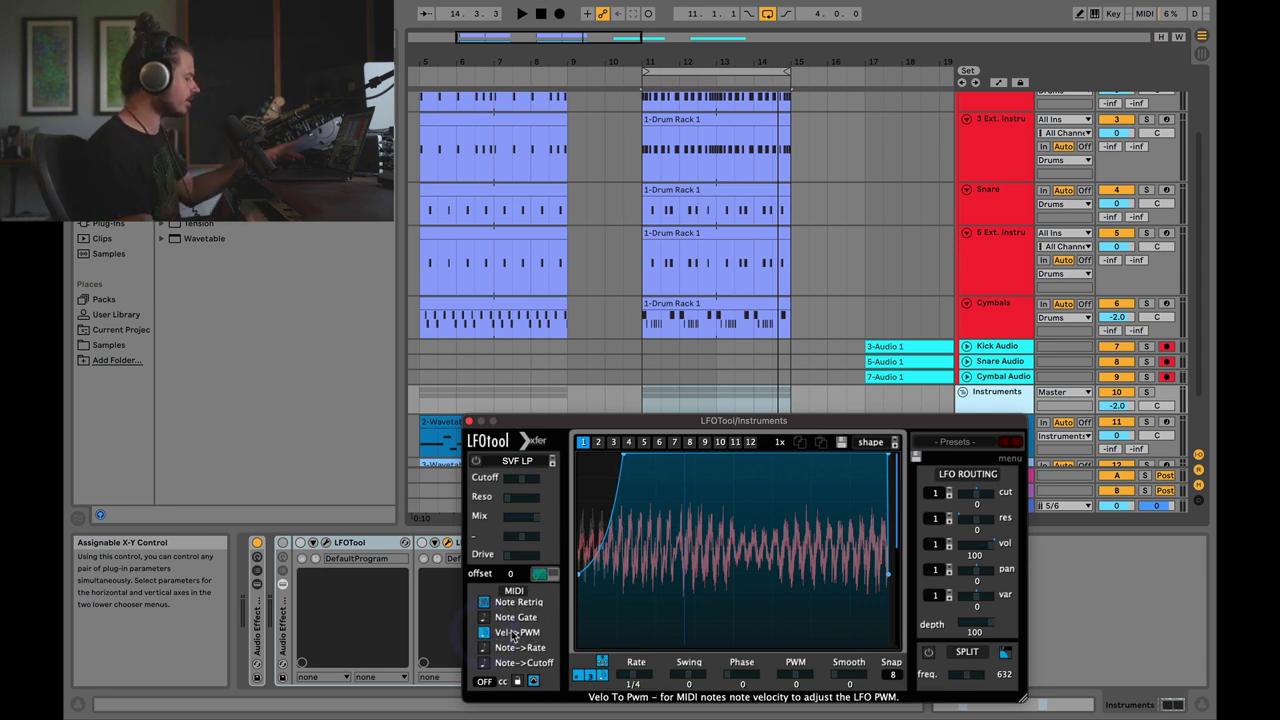
pyautogui.press('space')
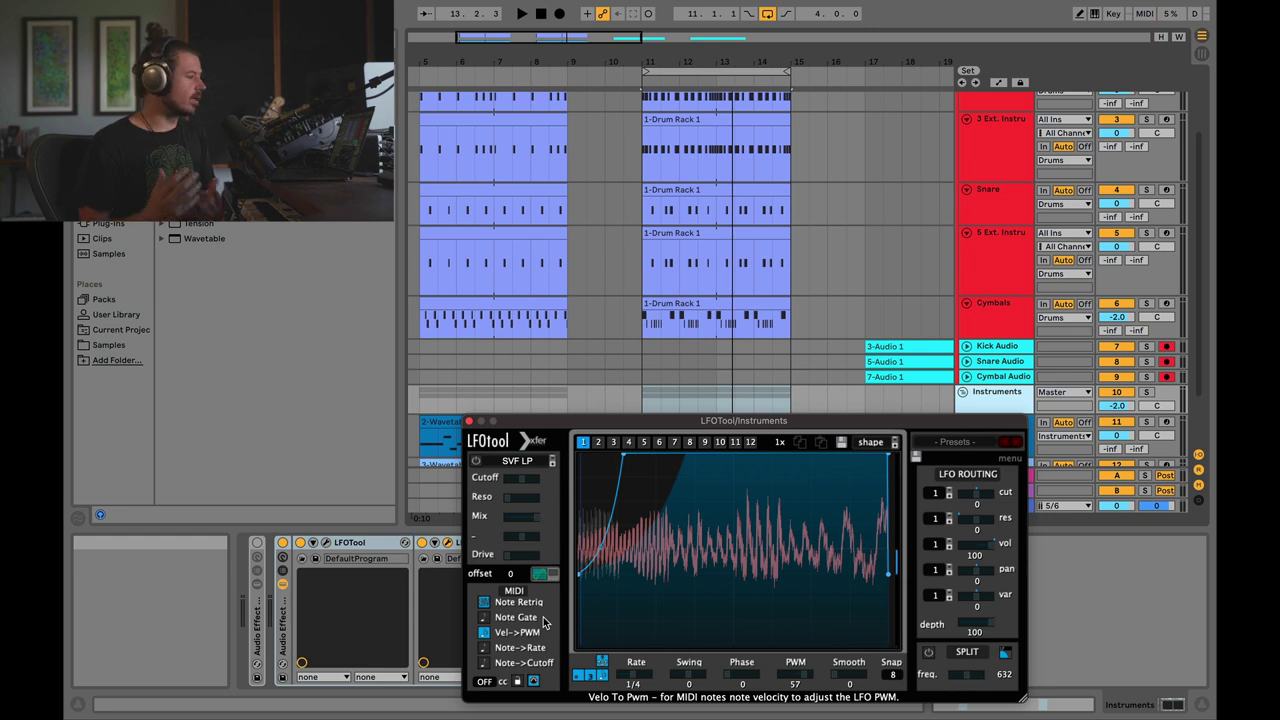
# Step: Examine the Kick track's devices and the External Instrument routing beneath it, and return to the Instruments group's devices
pyautogui.scroll(3, 443, 223)
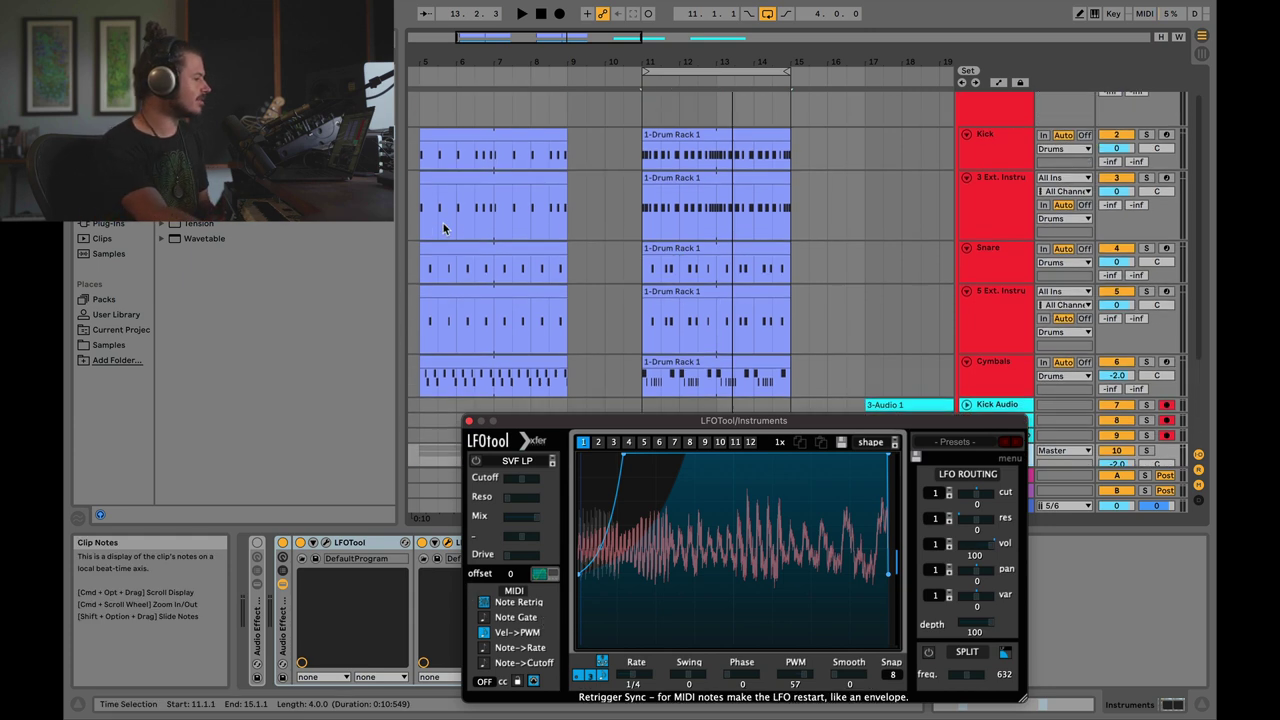
pyautogui.click(992, 137)
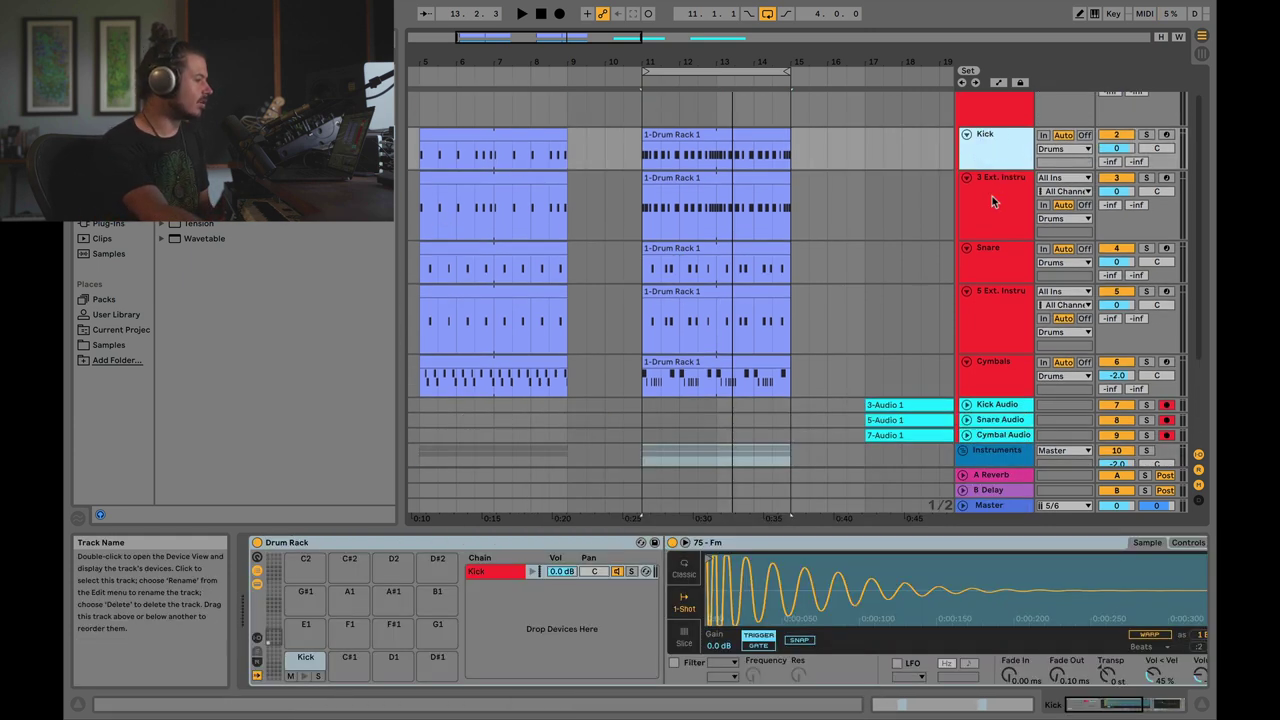
pyautogui.click(991, 195)
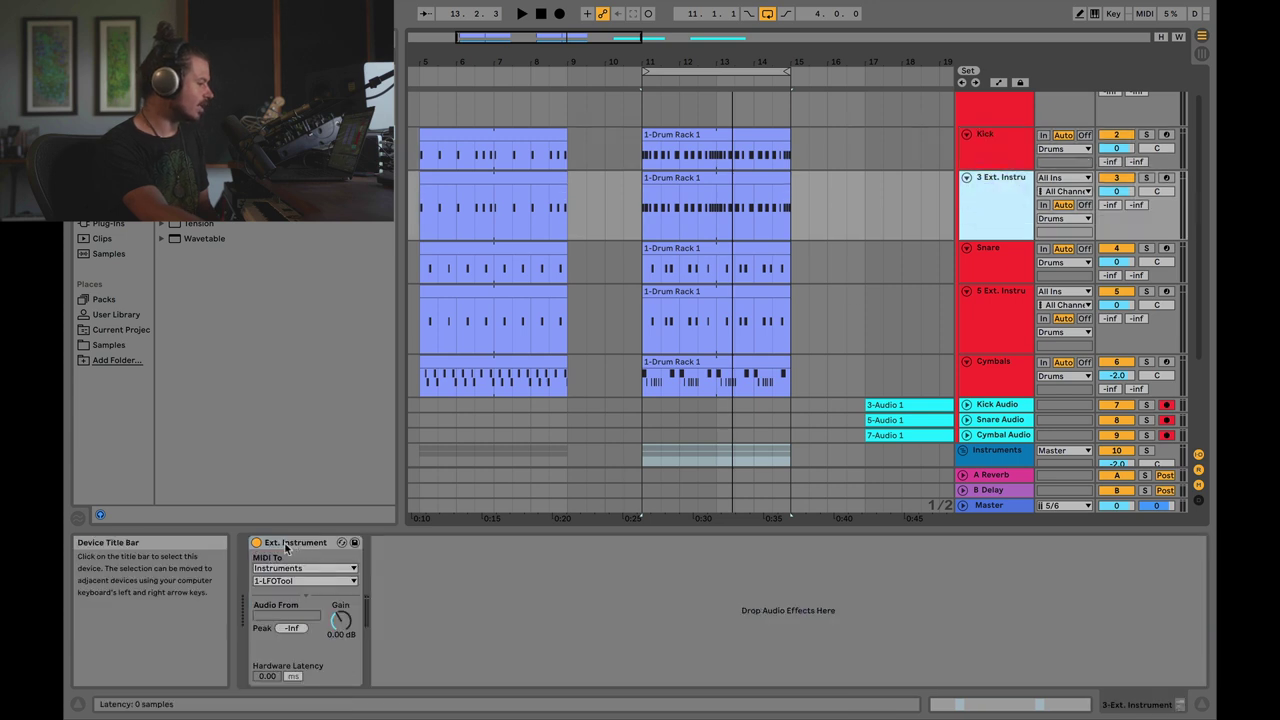
pyautogui.scroll(-1, 940, 282)
pyautogui.click(1003, 422)
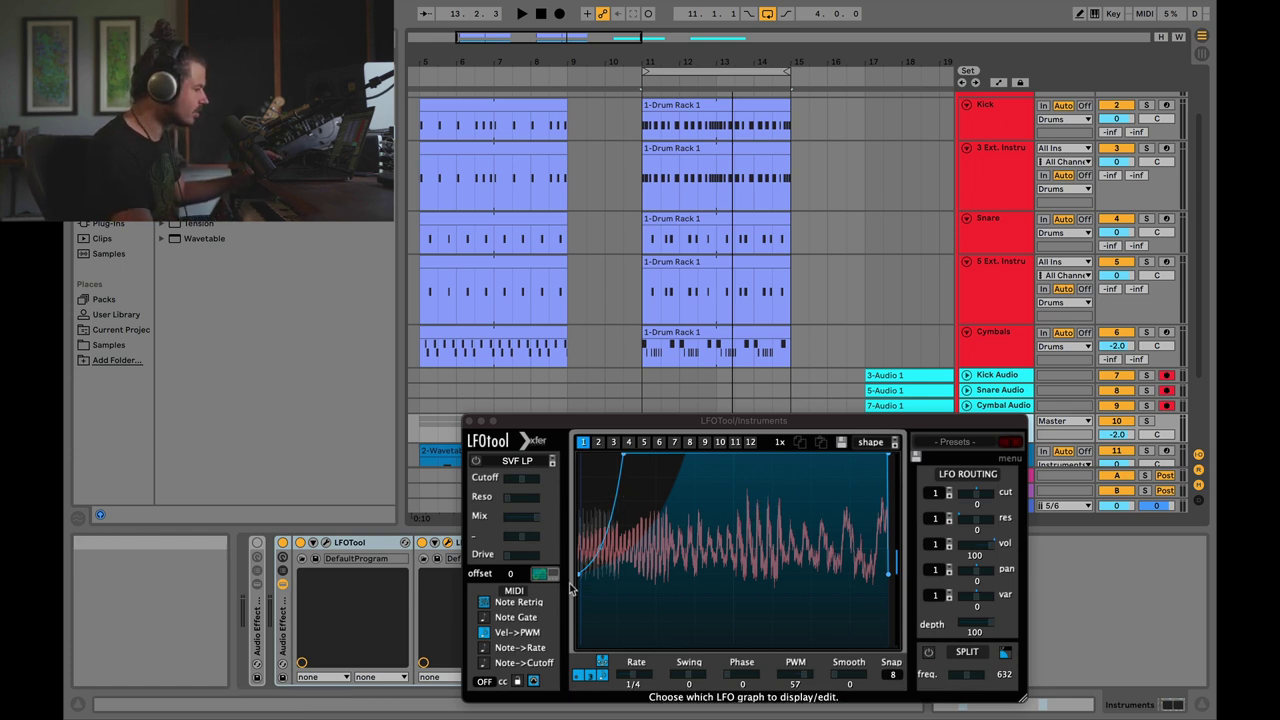
# Step: Close the LFOTool interface, switch the active rack to the Compressors and expand it
pyautogui.moveTo(608, 551)
pyautogui.mouseDown()
pyautogui.moveTo(592, 518)
pyautogui.moveTo(605, 548)
pyautogui.mouseUp()
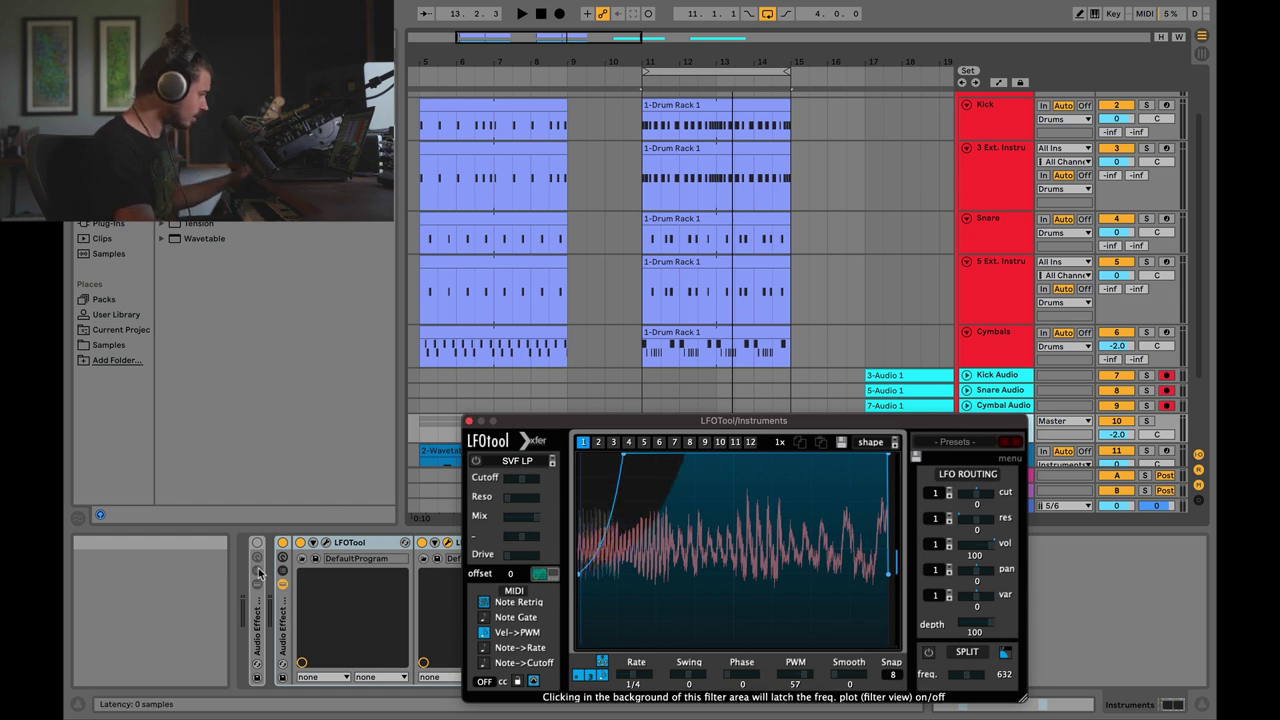
pyautogui.click(469, 421)
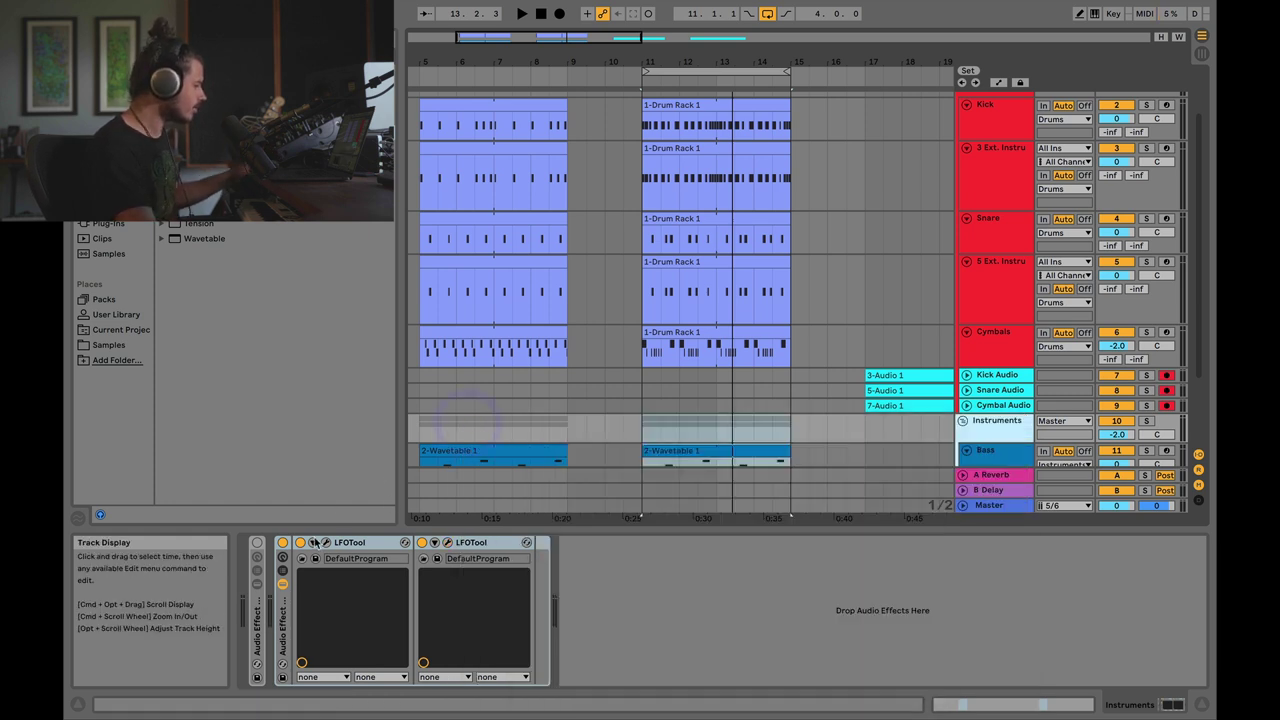
pyautogui.press('a')
pyautogui.doubleClick(257, 603)
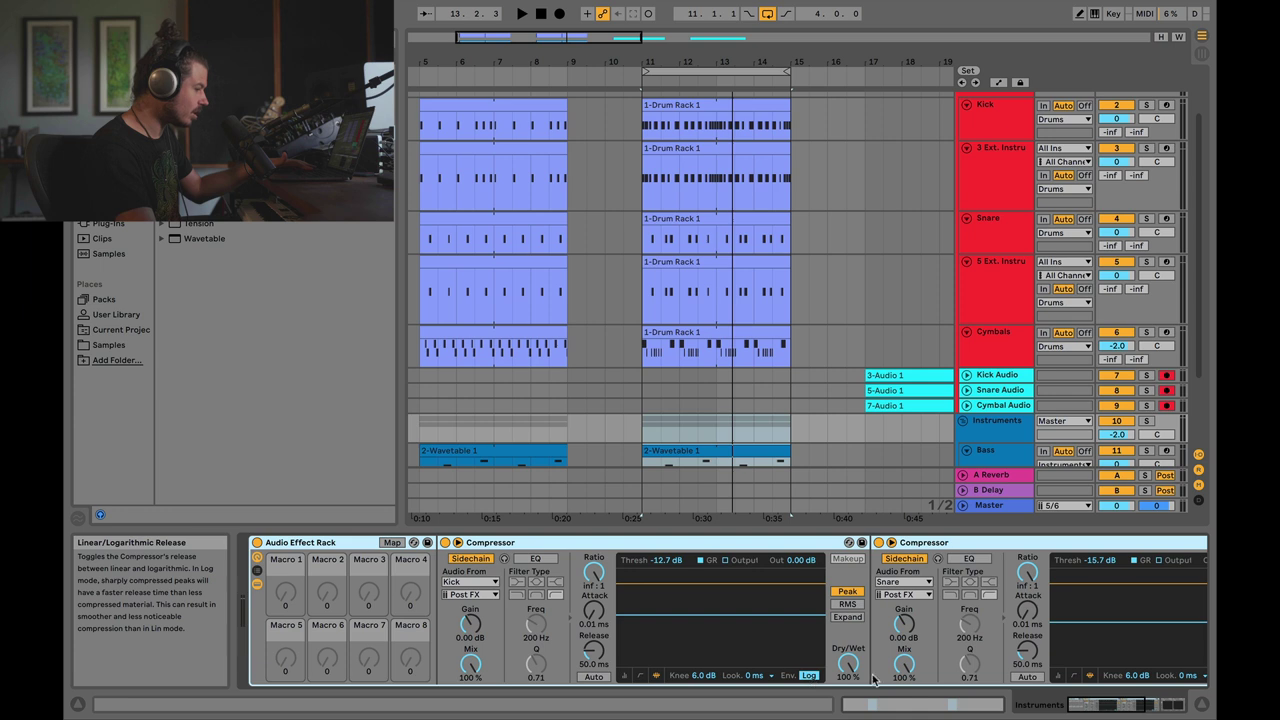
# Step: Toggle the release envelope mode of the Kick and Snare sidechain Compressors between Log and Lin
pyautogui.click(1118, 708)
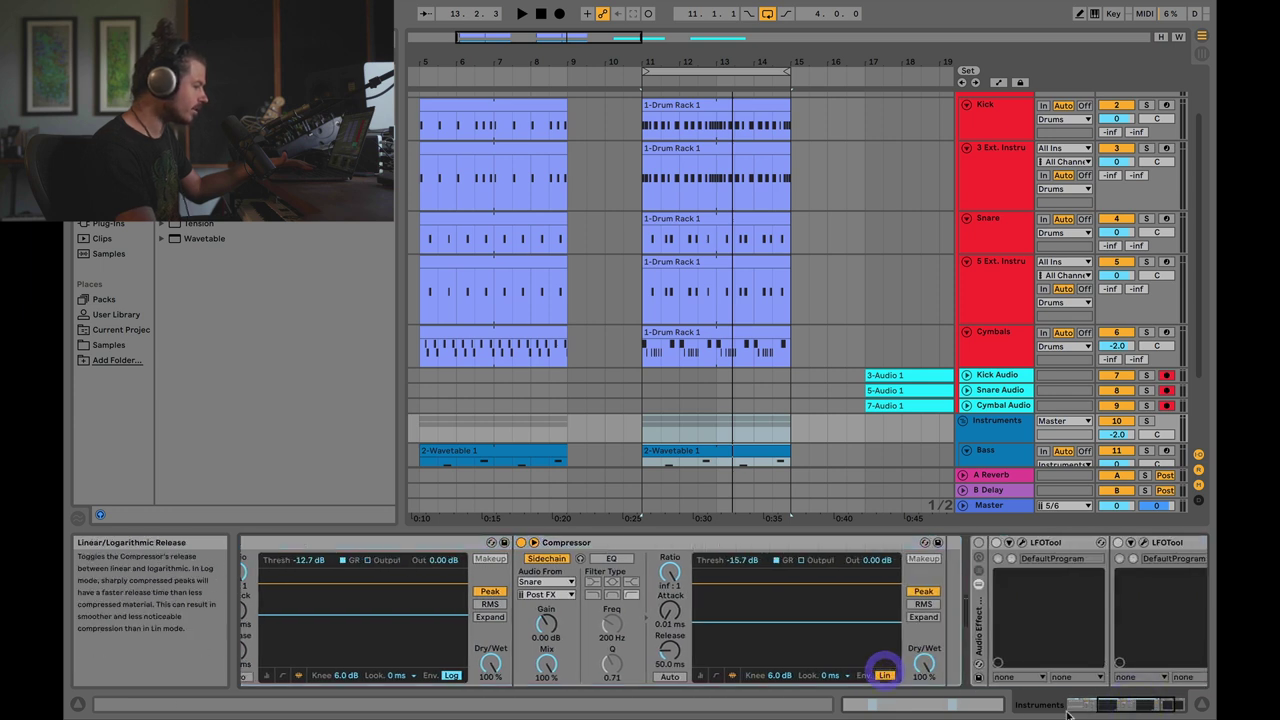
pyautogui.click(1108, 708)
pyautogui.click(676, 676)
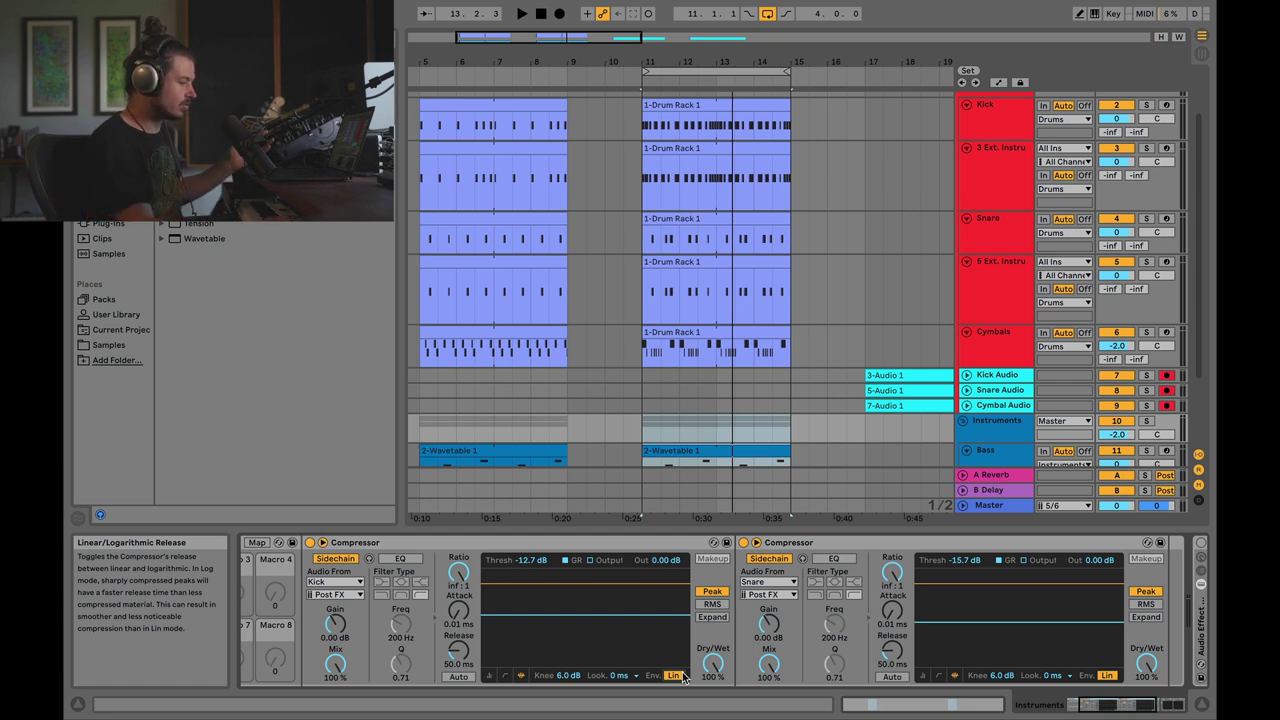
pyautogui.click(676, 676)
pyautogui.click(1108, 708)
pyautogui.moveTo(1110, 708); pyautogui.dragTo(1104, 708)
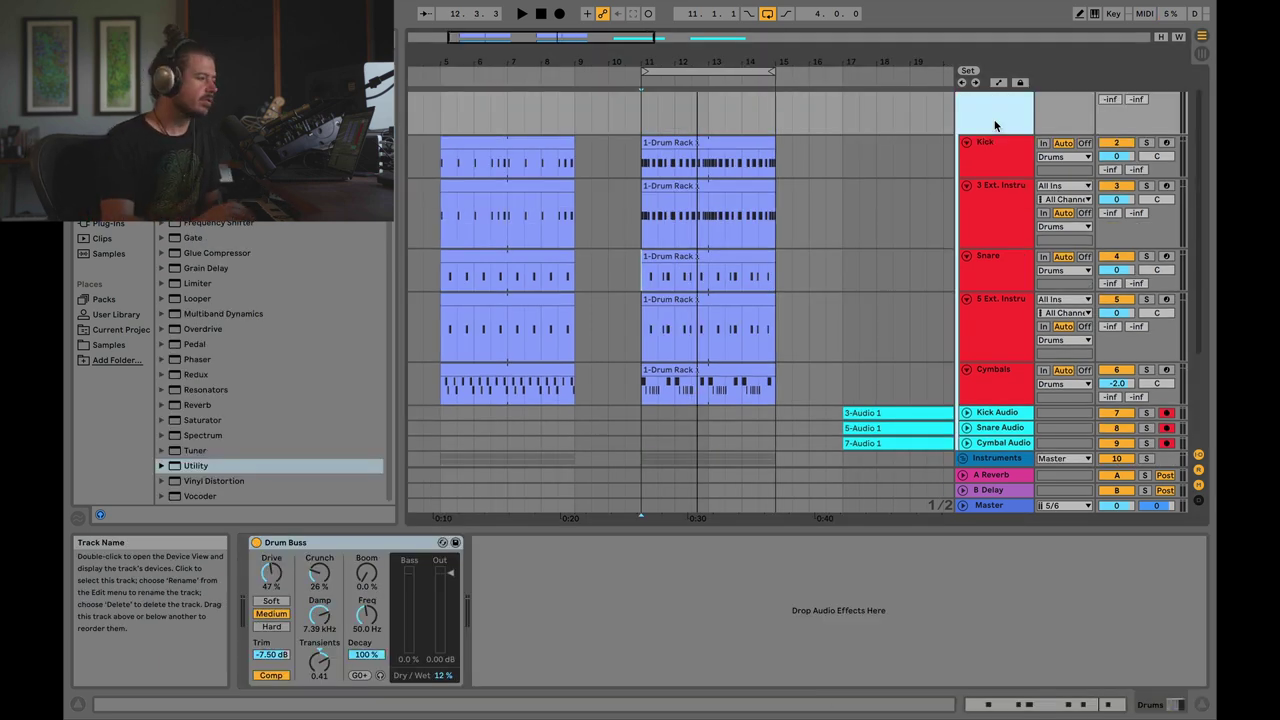
# Step: Deepen and lengthen the duck in the volume curve of the Instruments group's first LFOTool
pyautogui.scroll(-1, 1008, 310)
pyautogui.click(1012, 424)
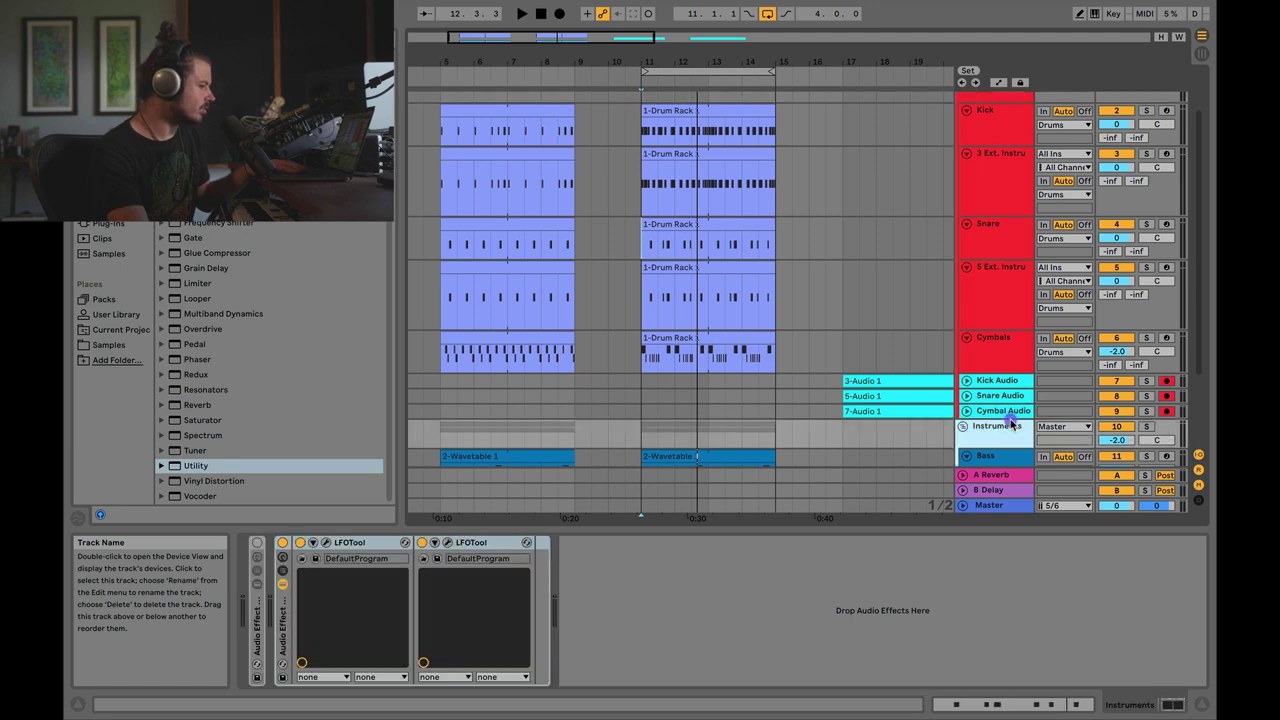
pyautogui.click(325, 544)
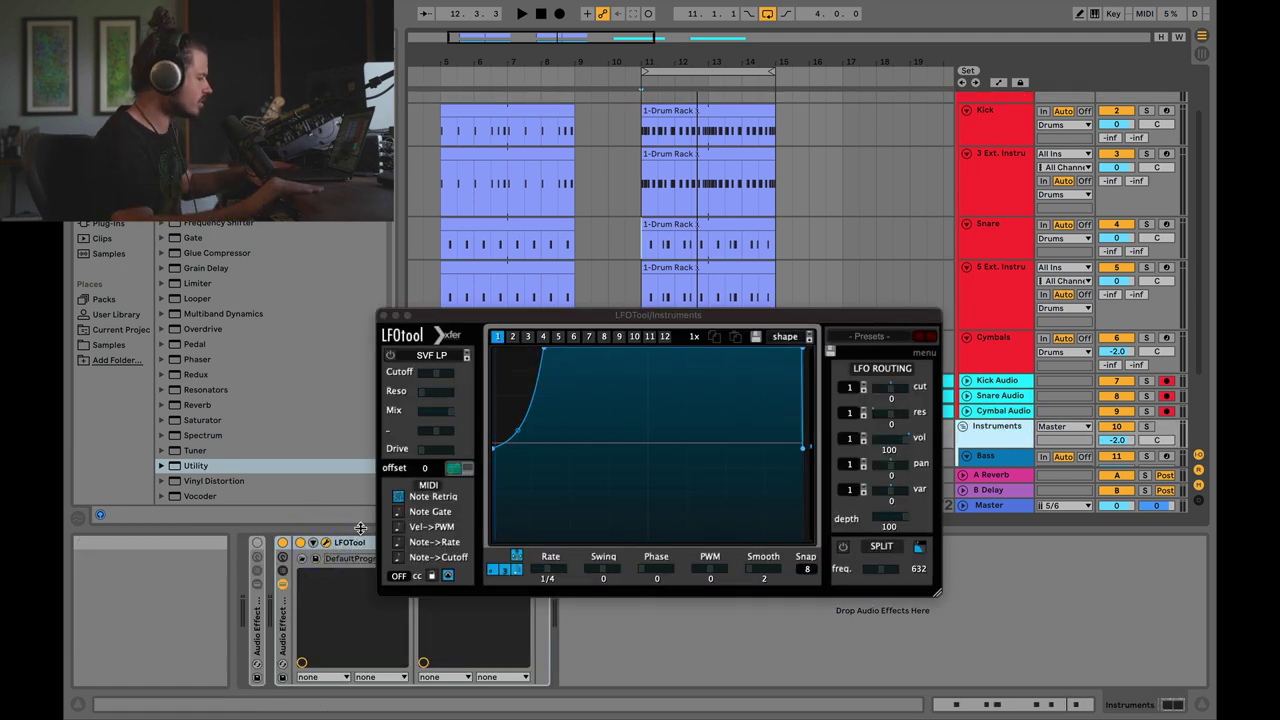
pyautogui.moveTo(497, 450); pyautogui.dragTo(493, 520)
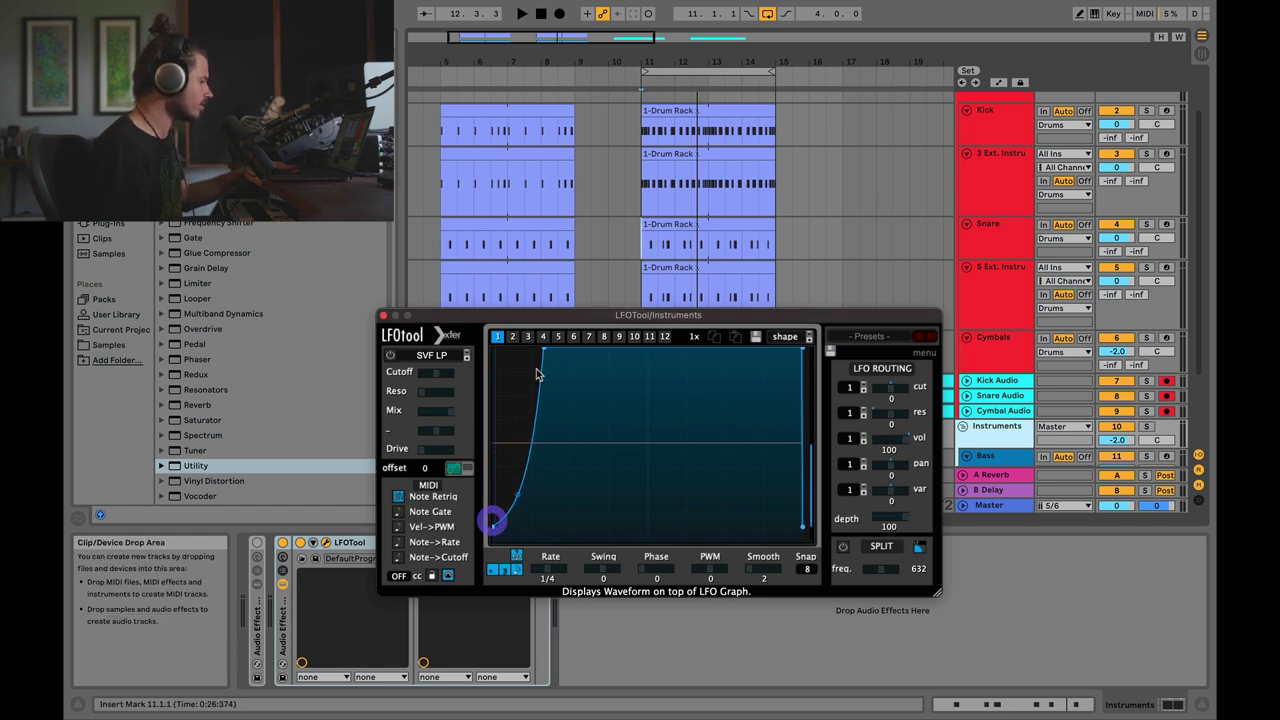
pyautogui.moveTo(543, 350); pyautogui.dragTo(568, 350)
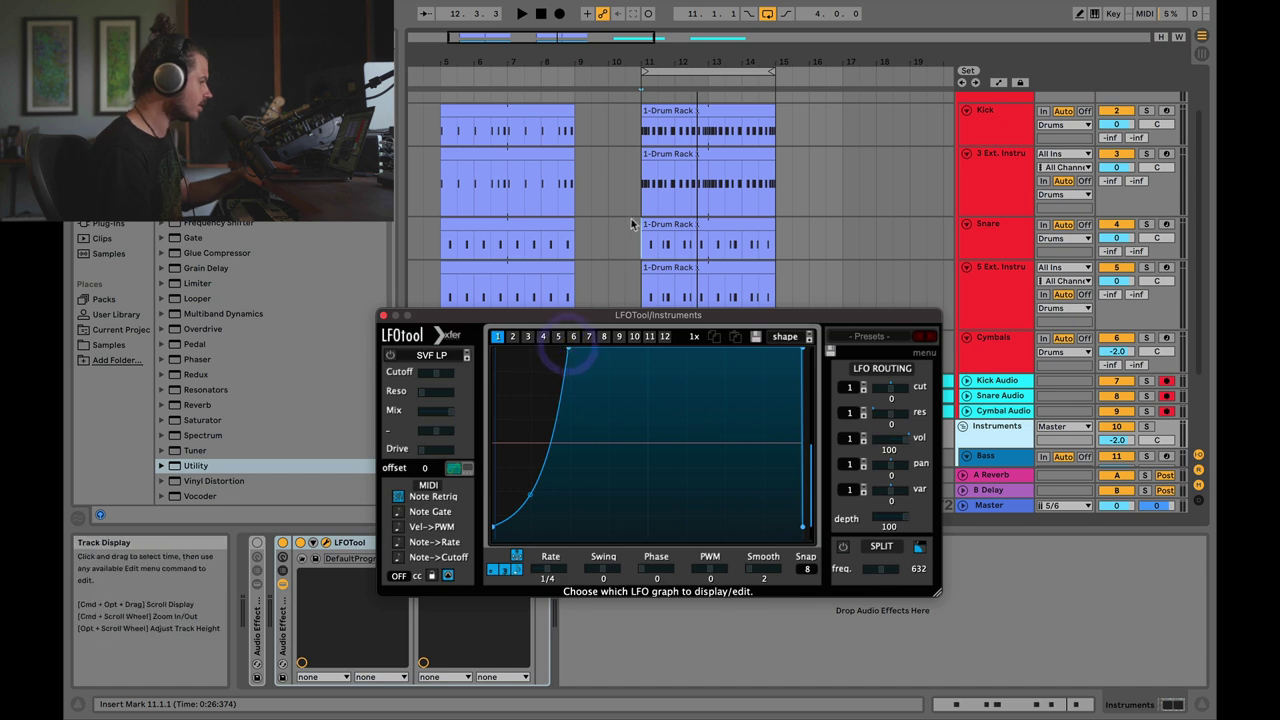
# Step: Move the loop to bars 5 to 9 and play the first section with the LFOTool interface in view beside the clips
pyautogui.click(675, 74)
pyautogui.moveTo(675, 74); pyautogui.dragTo(476, 74)
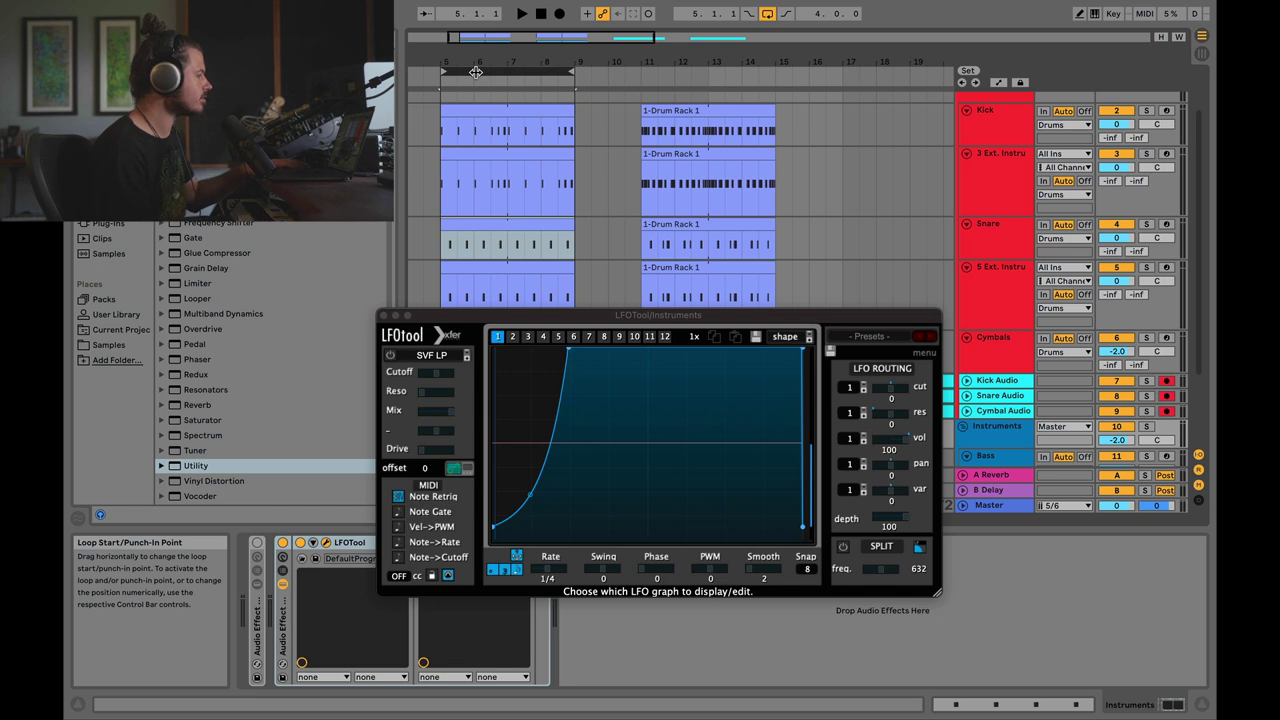
pyautogui.click(476, 72)
pyautogui.moveTo(503, 314); pyautogui.dragTo(722, 323)
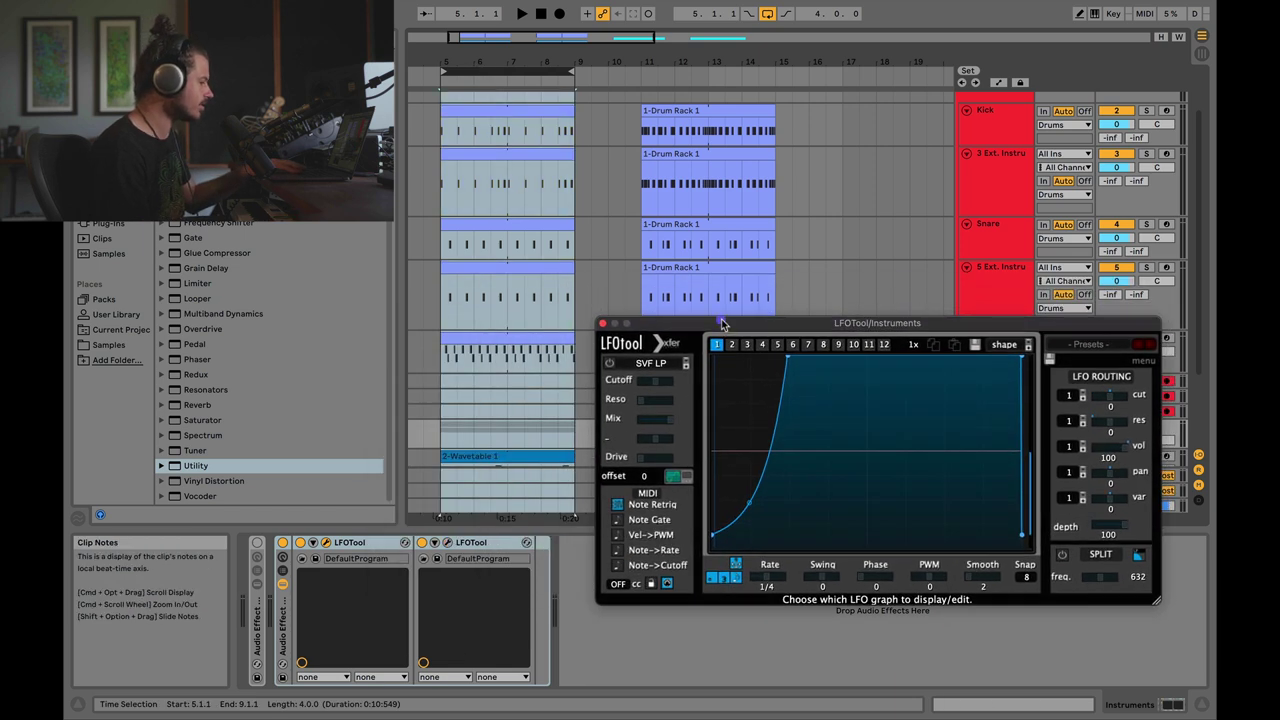
pyautogui.press('space')
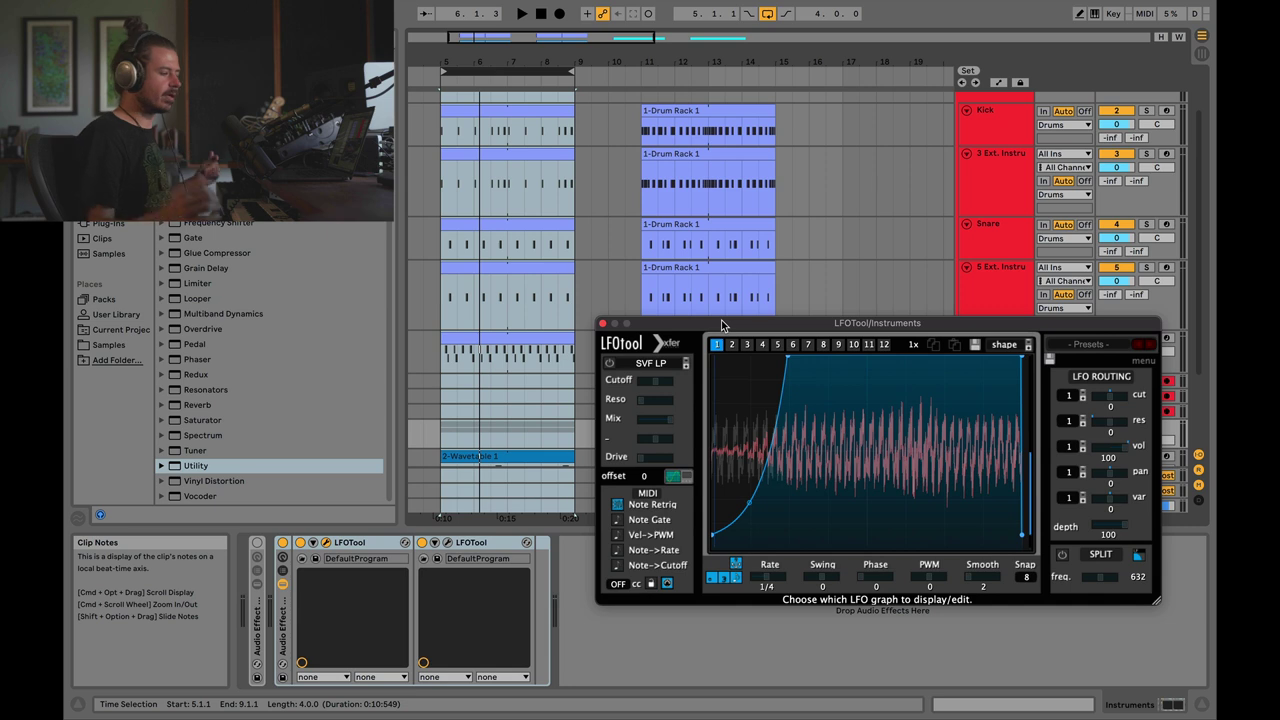
pyautogui.moveTo(820, 323); pyautogui.dragTo(817, 339)
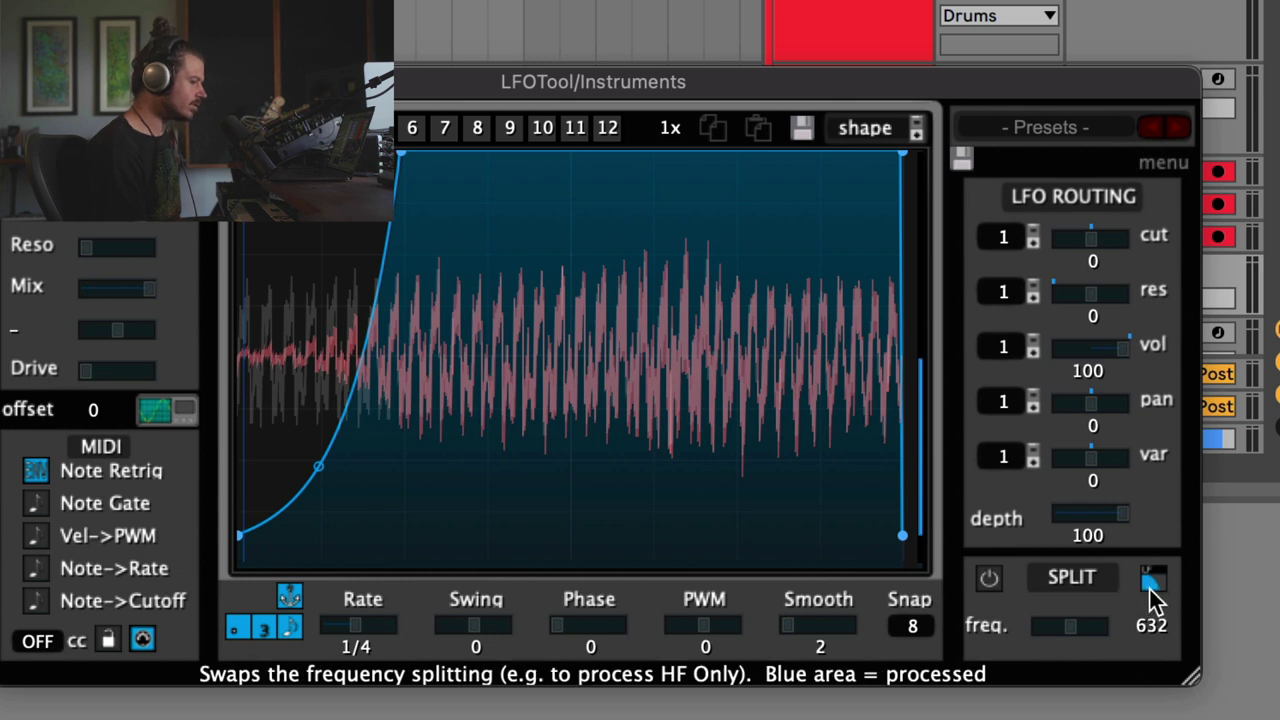
# Step: Swap the LFOTool's split range to high frequencies and back to low frequencies, and lower the split frequency to 398
pyautogui.click(1151, 585)
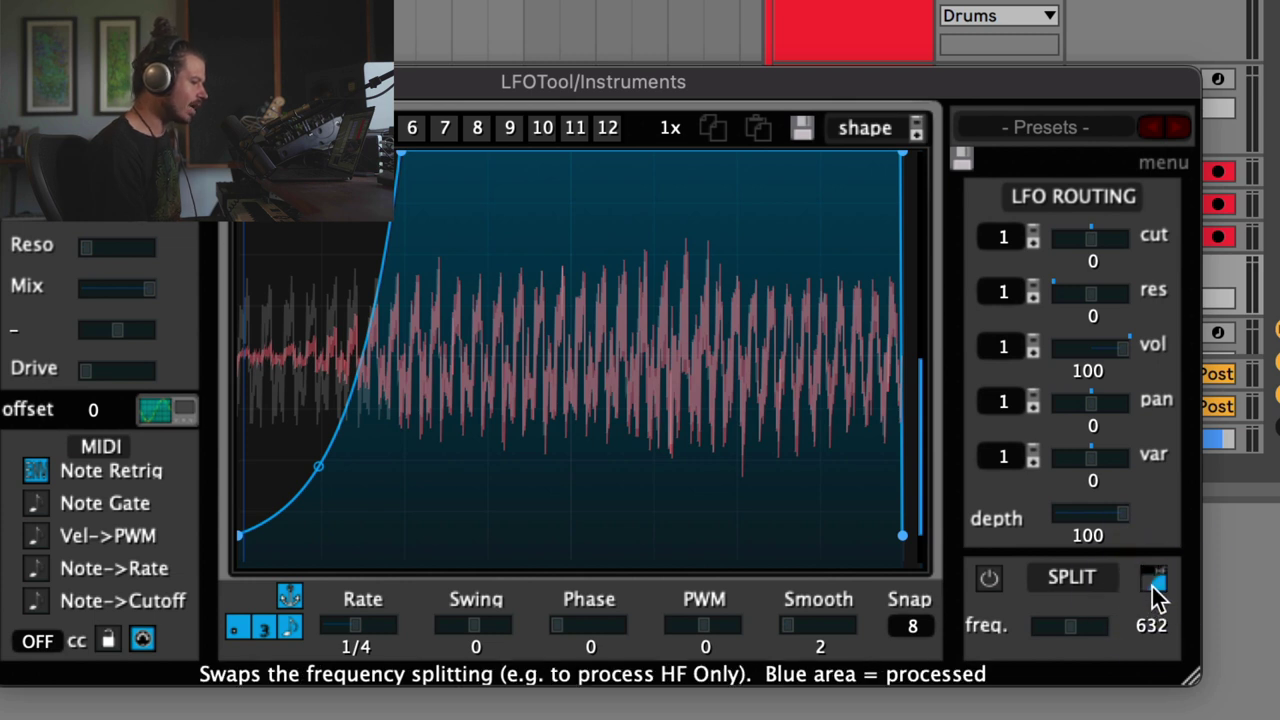
pyautogui.click(1152, 590)
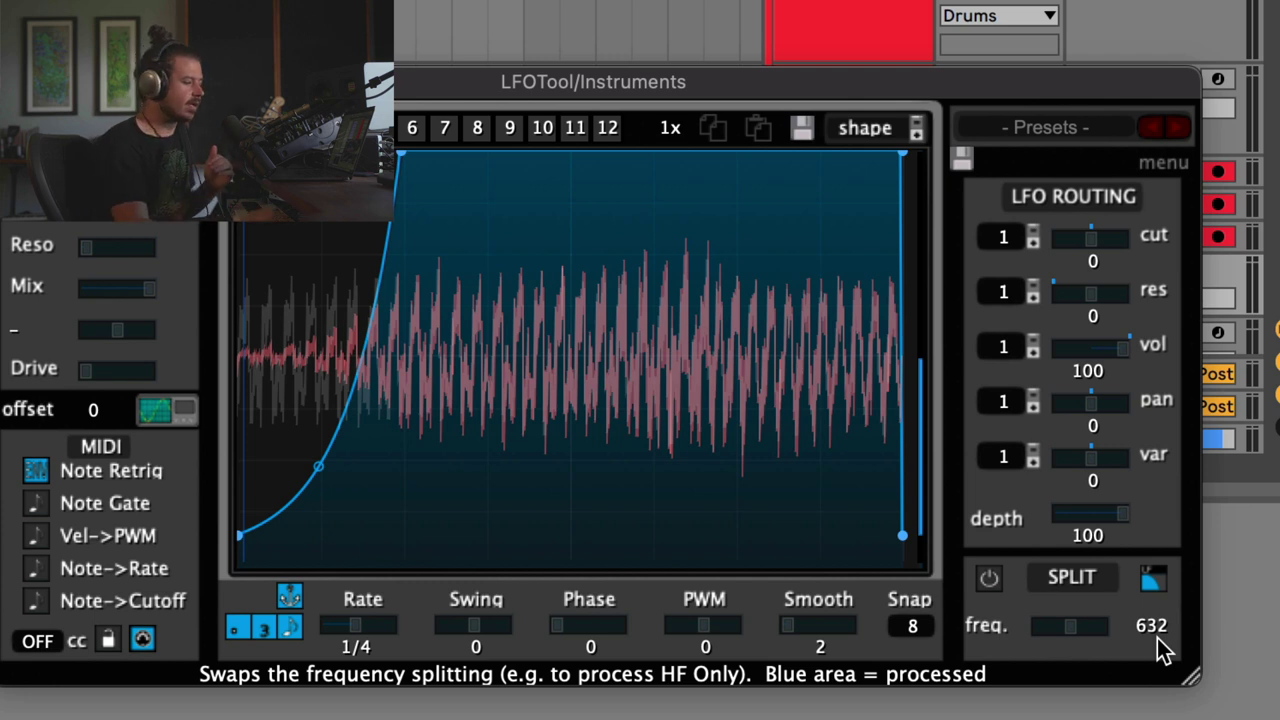
pyautogui.moveTo(1068, 623); pyautogui.dragTo(1048, 623)
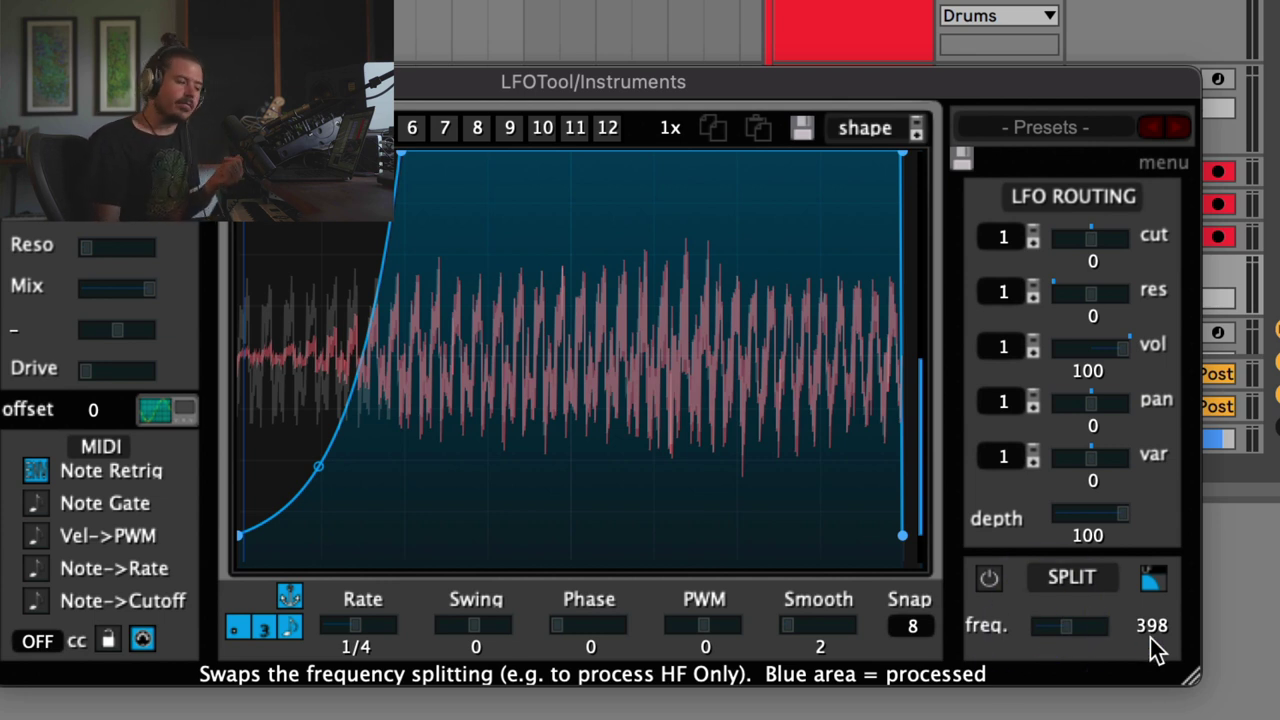
# Step: Switch the LFOTool's frequency split on and off during playback to compare low-end-only with full-range ducking, leaving it enabled
pyautogui.click(989, 580)
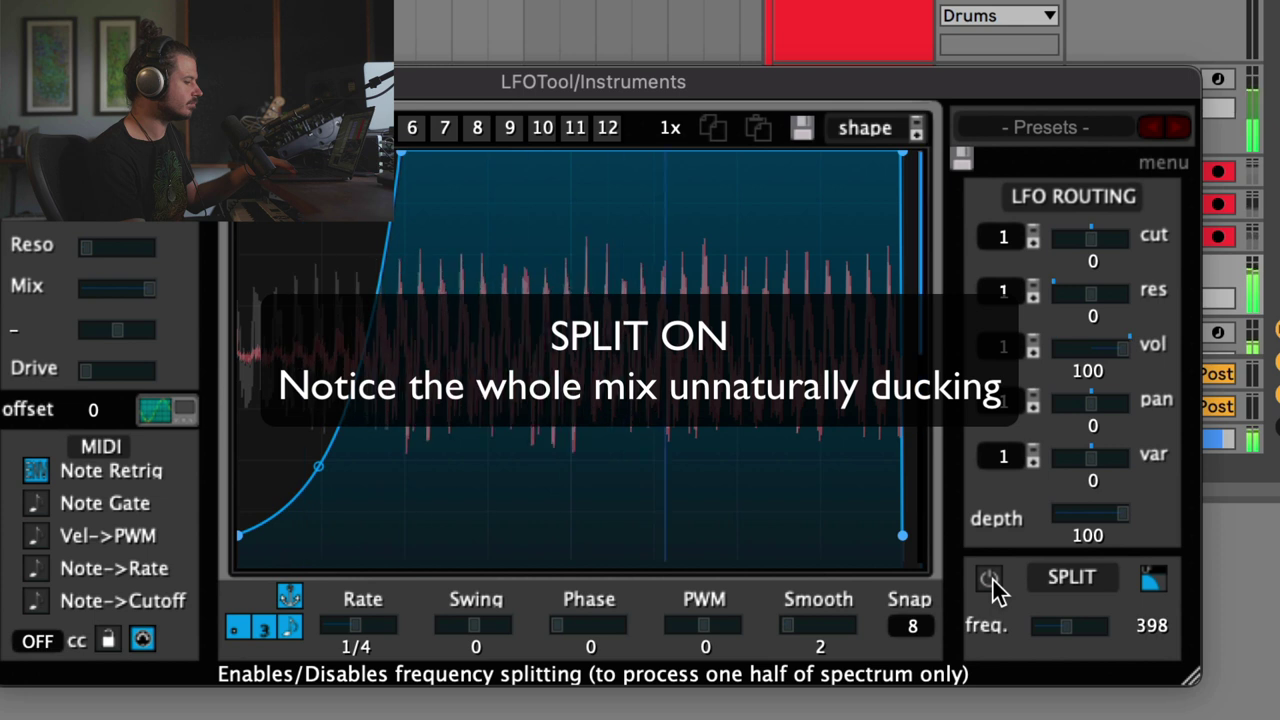
pyautogui.click(989, 580)
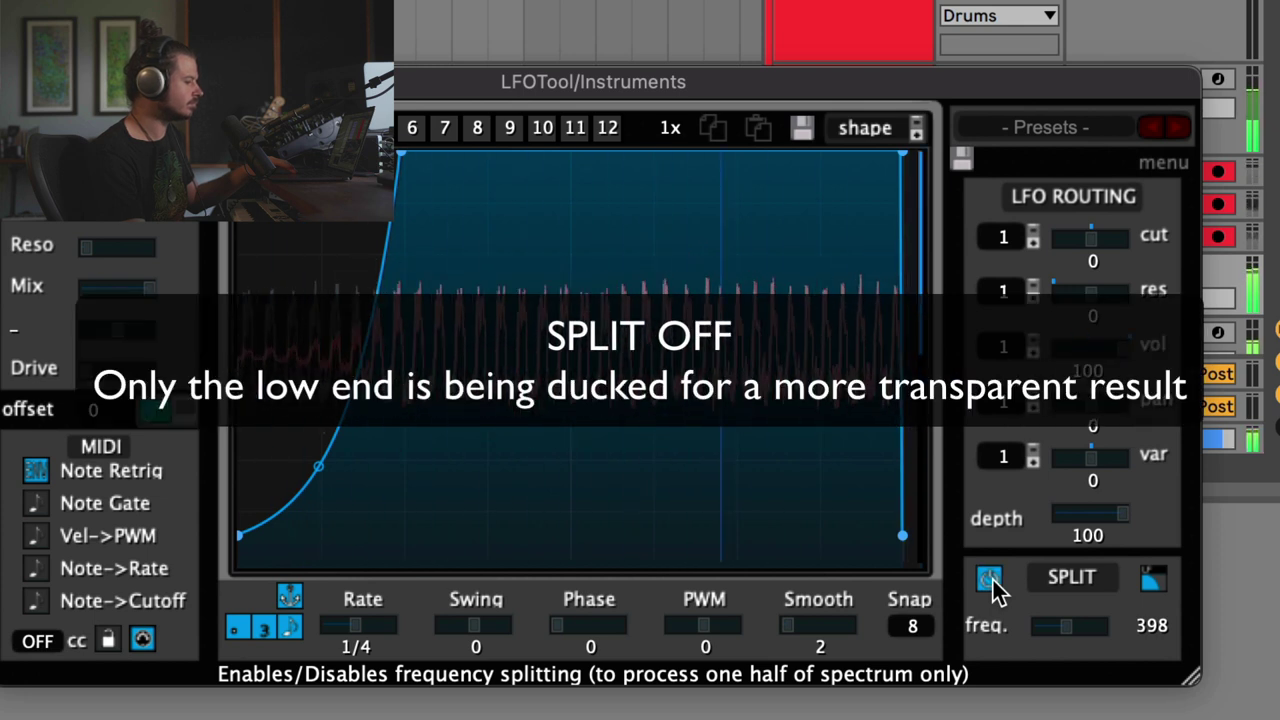
pyautogui.click(991, 581)
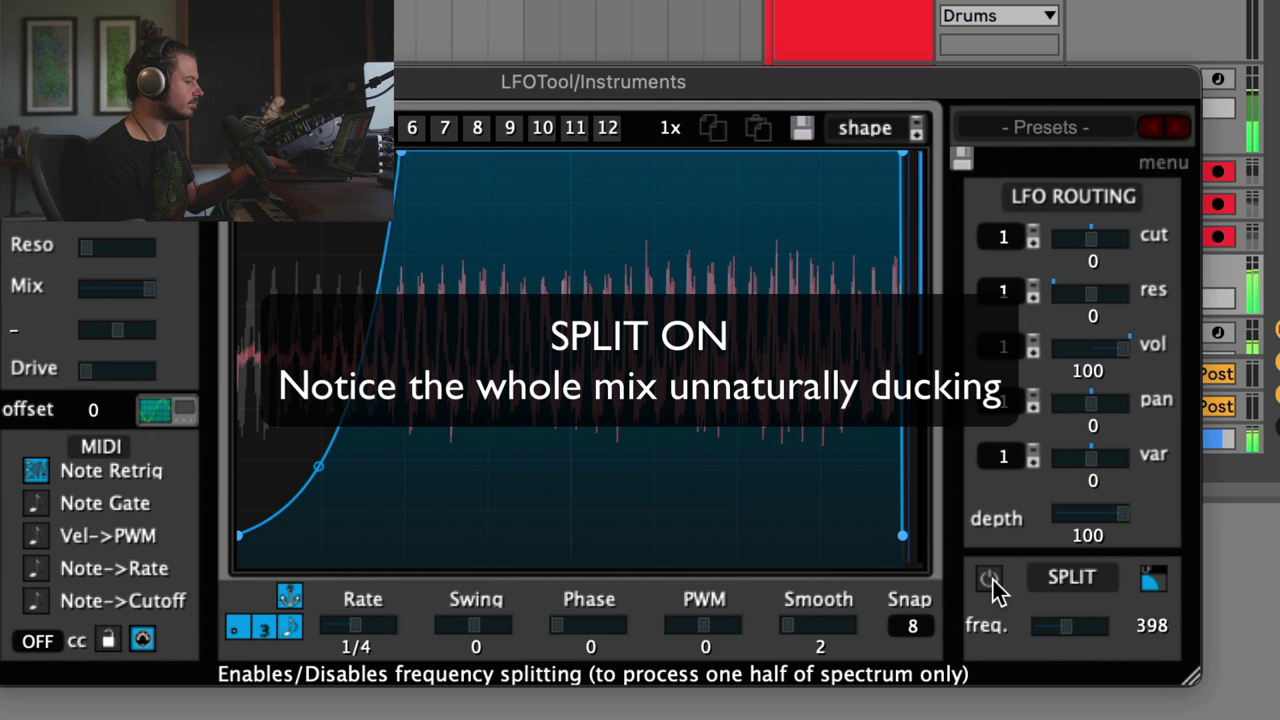
pyautogui.click(991, 581)
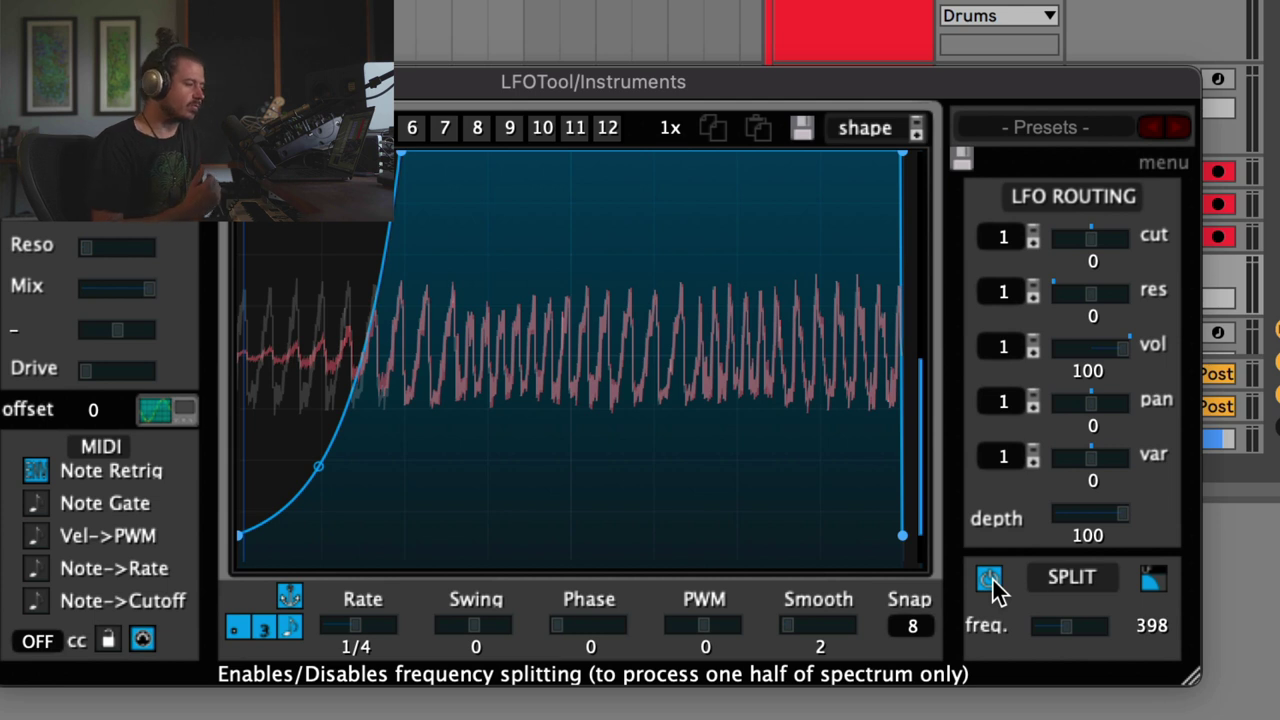
pyautogui.click(990, 582)
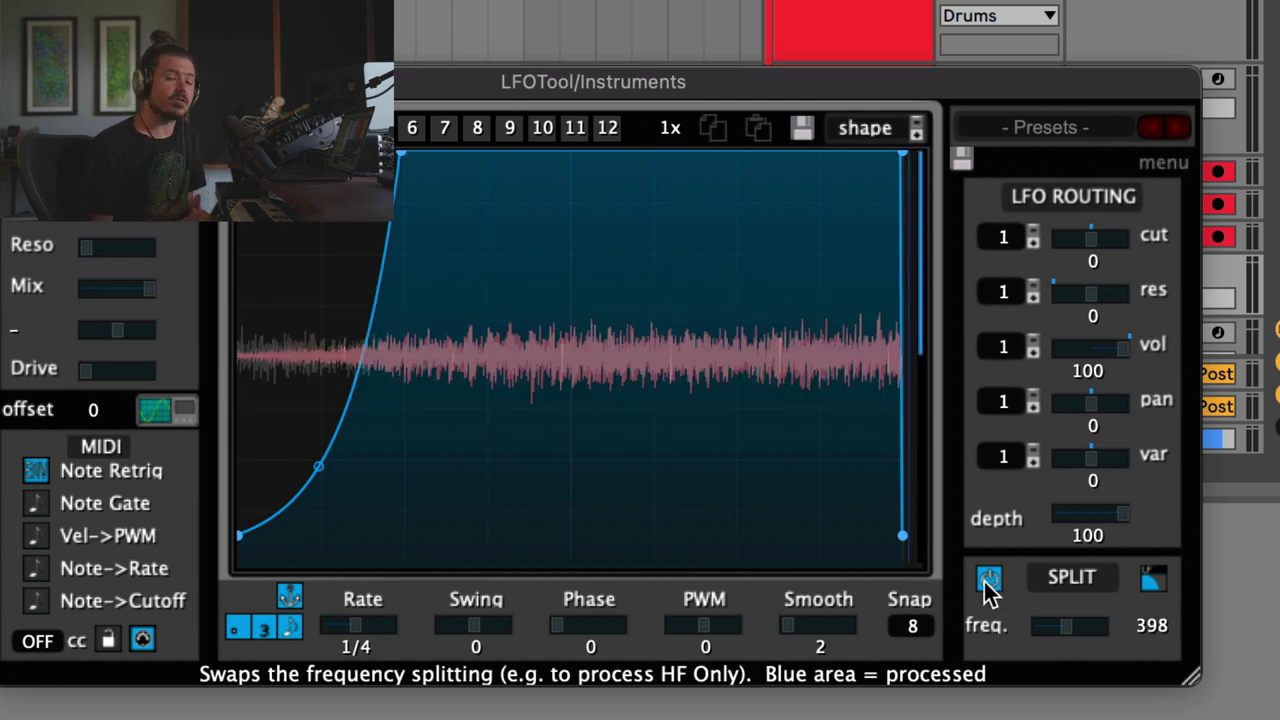